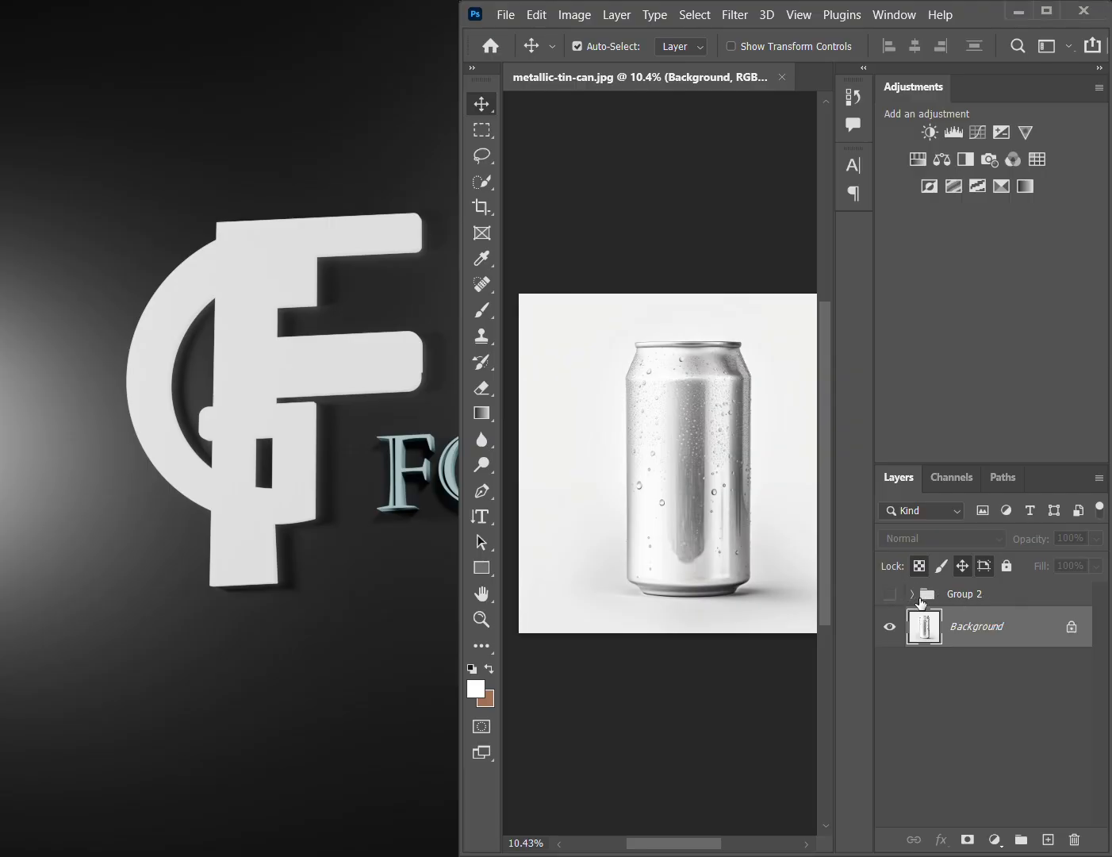
Step: Compare the plain can with the finished red design by toggling Group 2's visibility, and leave the group hidden
click(889, 595)
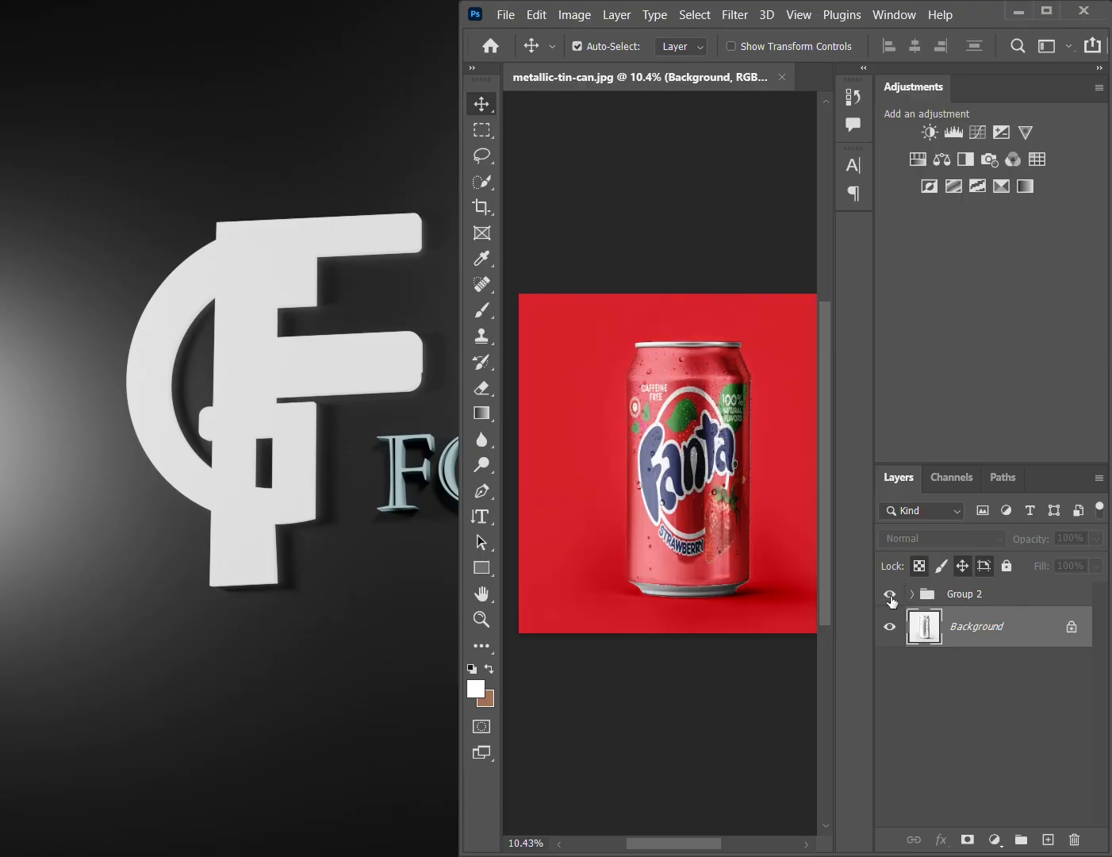
click(891, 598)
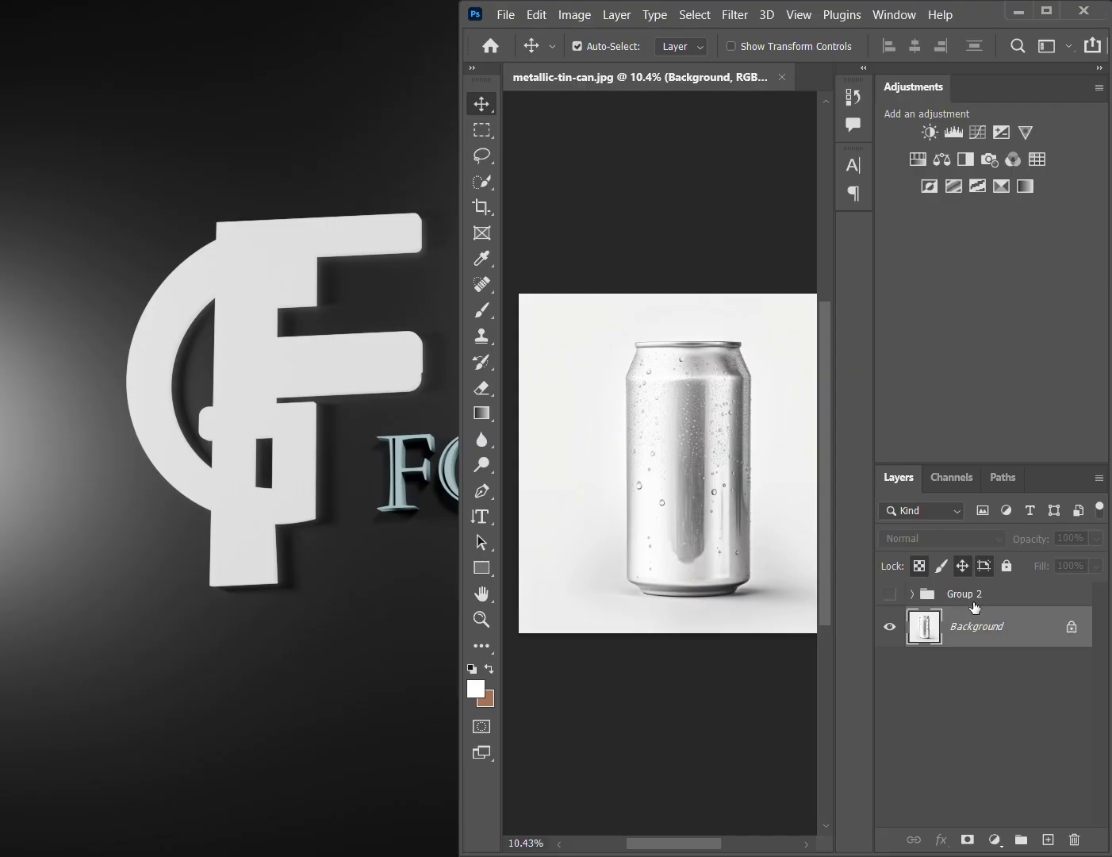
click(976, 602)
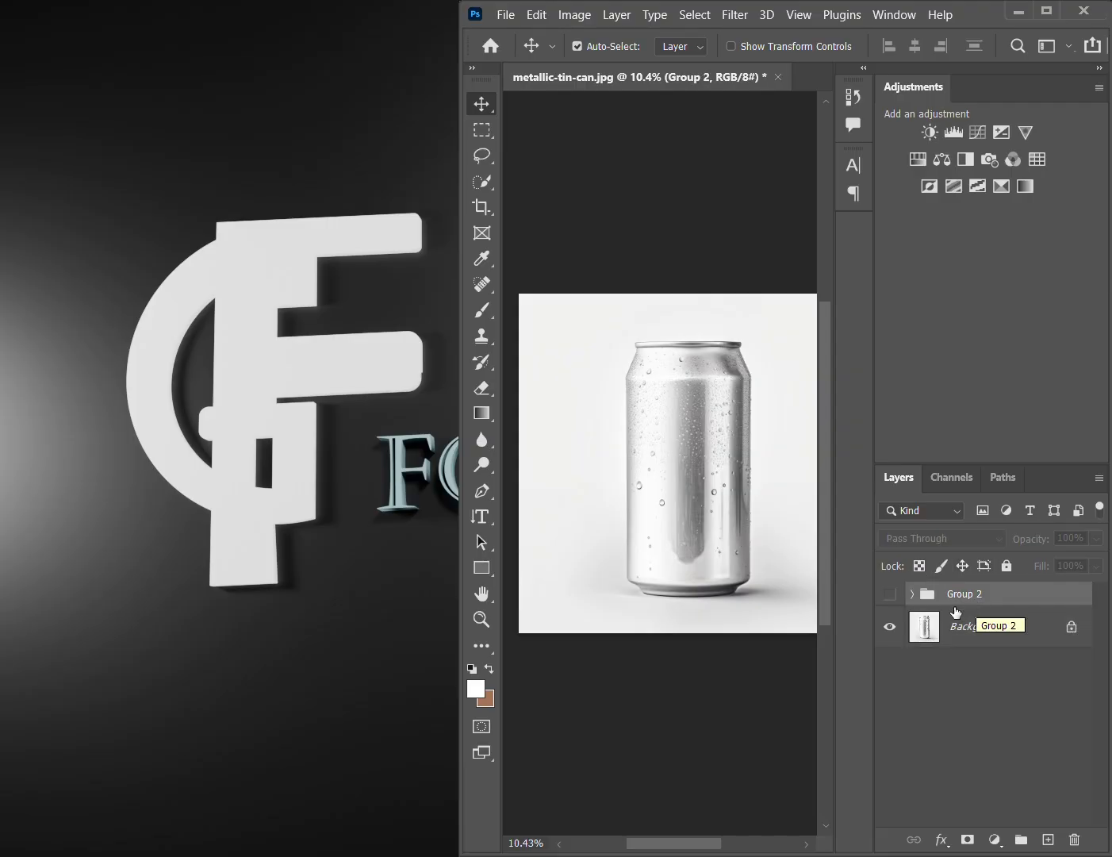
click(891, 601)
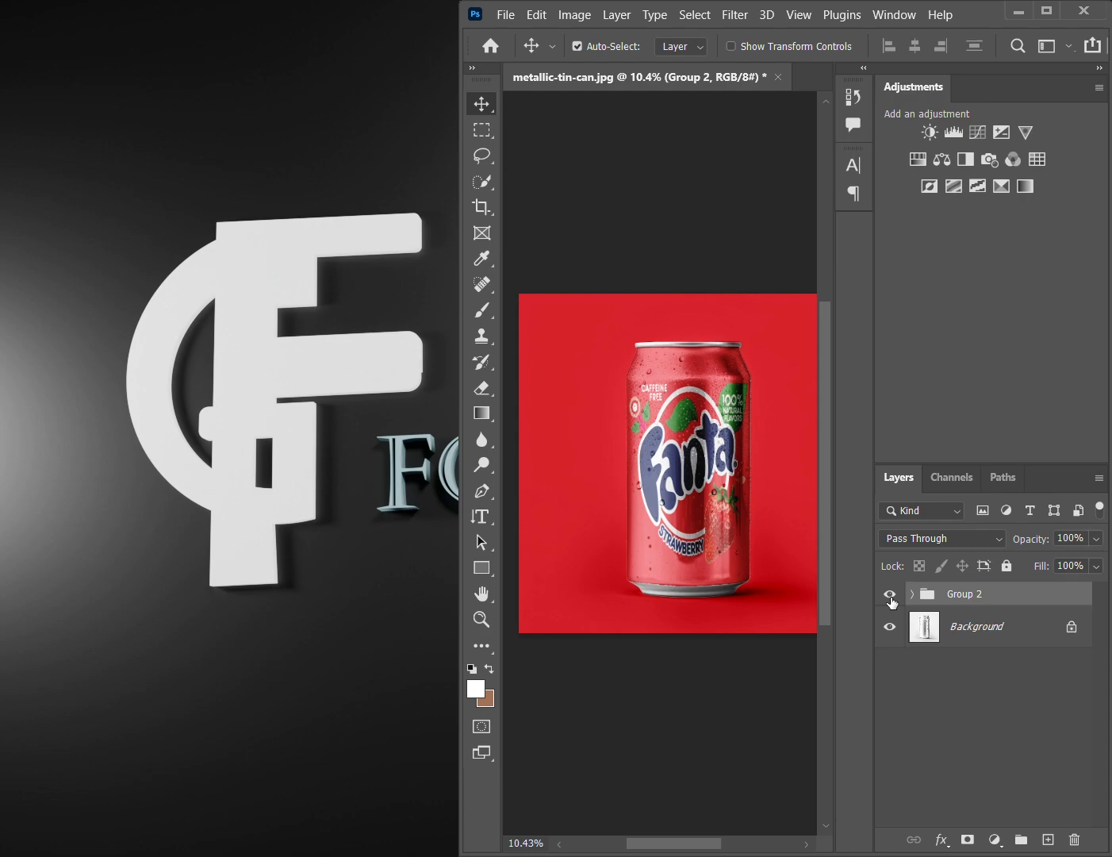
click(890, 595)
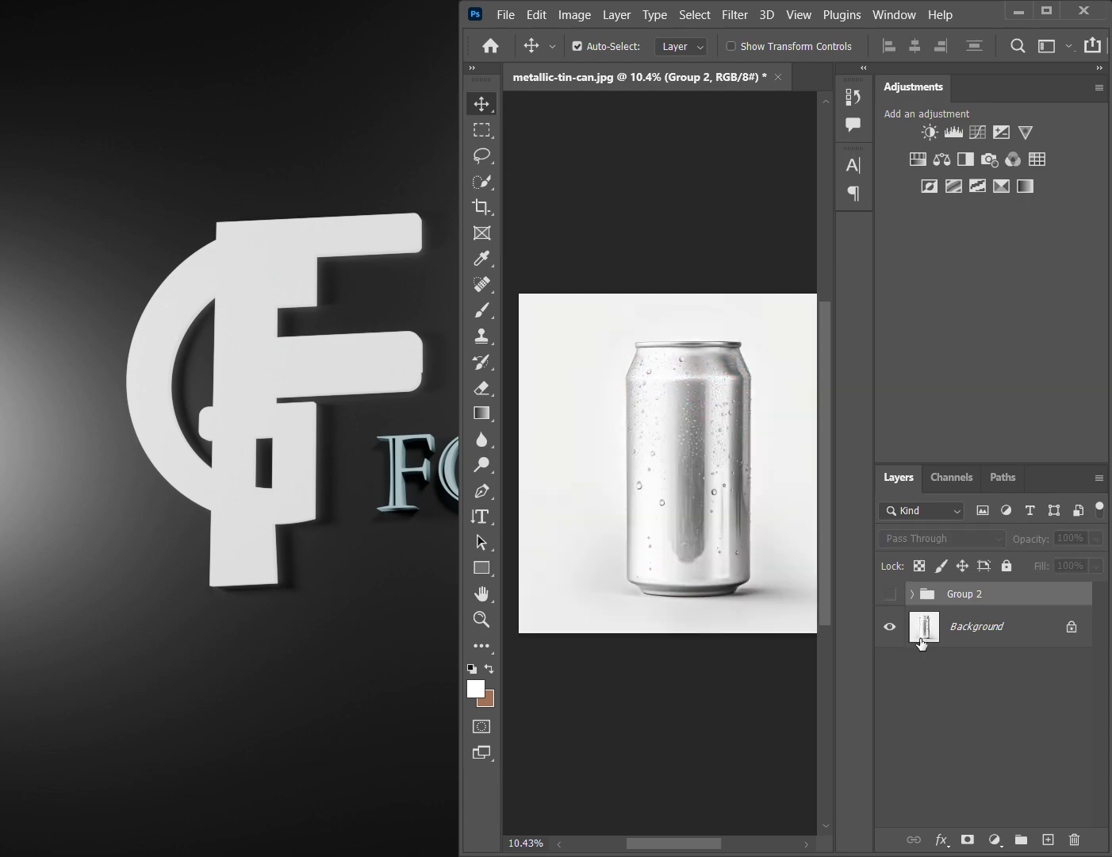
Step: Draw a rectangle shape about 1430 × 3022 px over the can, directly above the Background layer
click(966, 638)
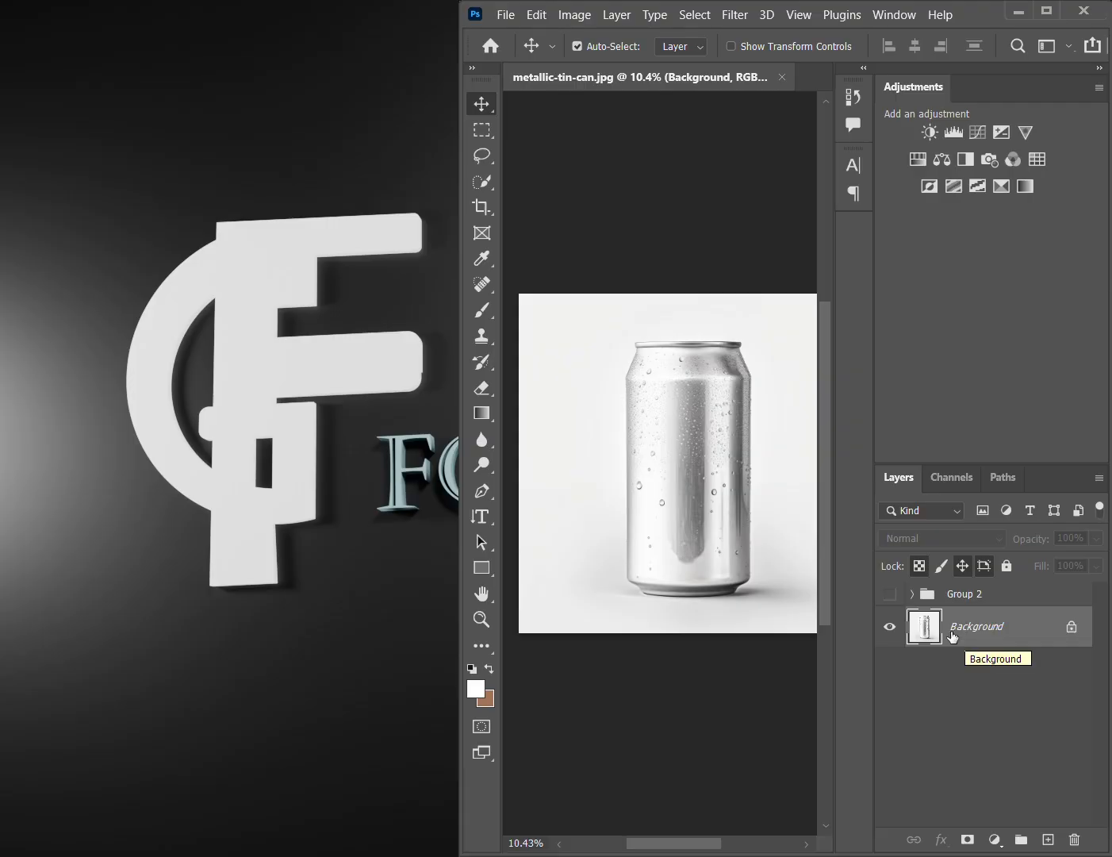
click(484, 567)
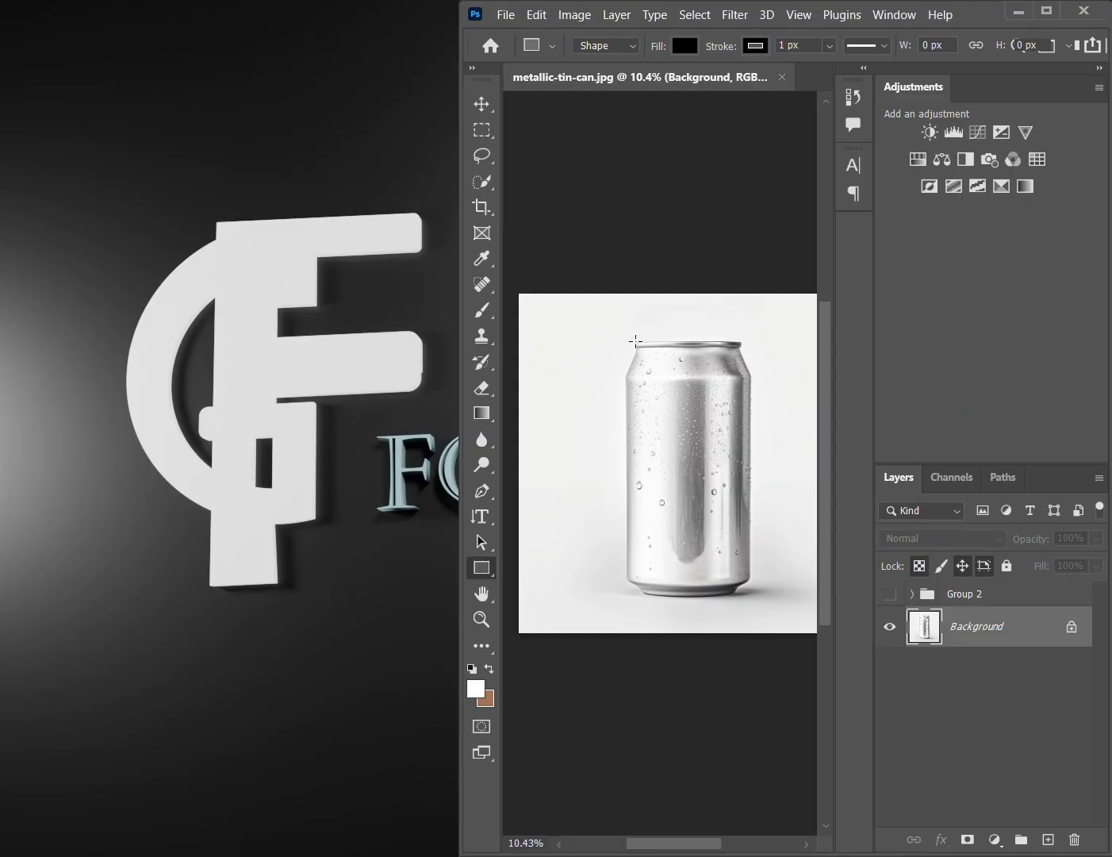
click(635, 343)
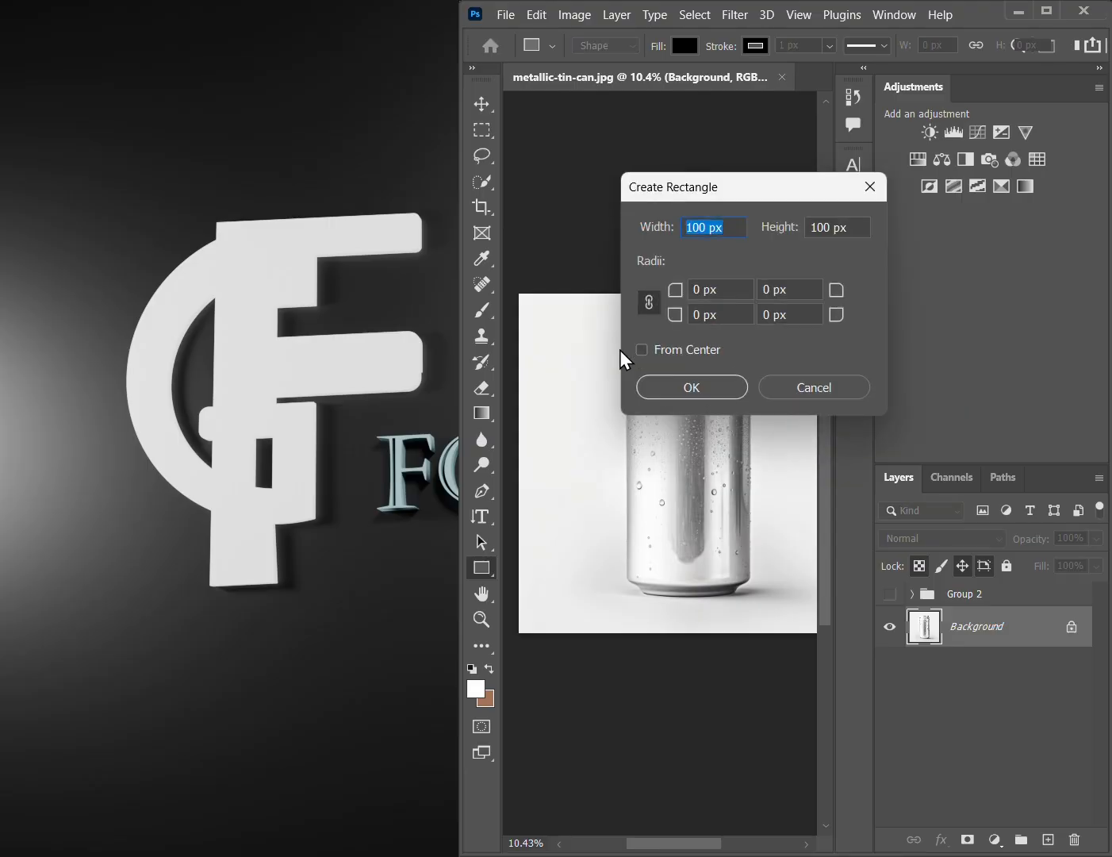
click(785, 382)
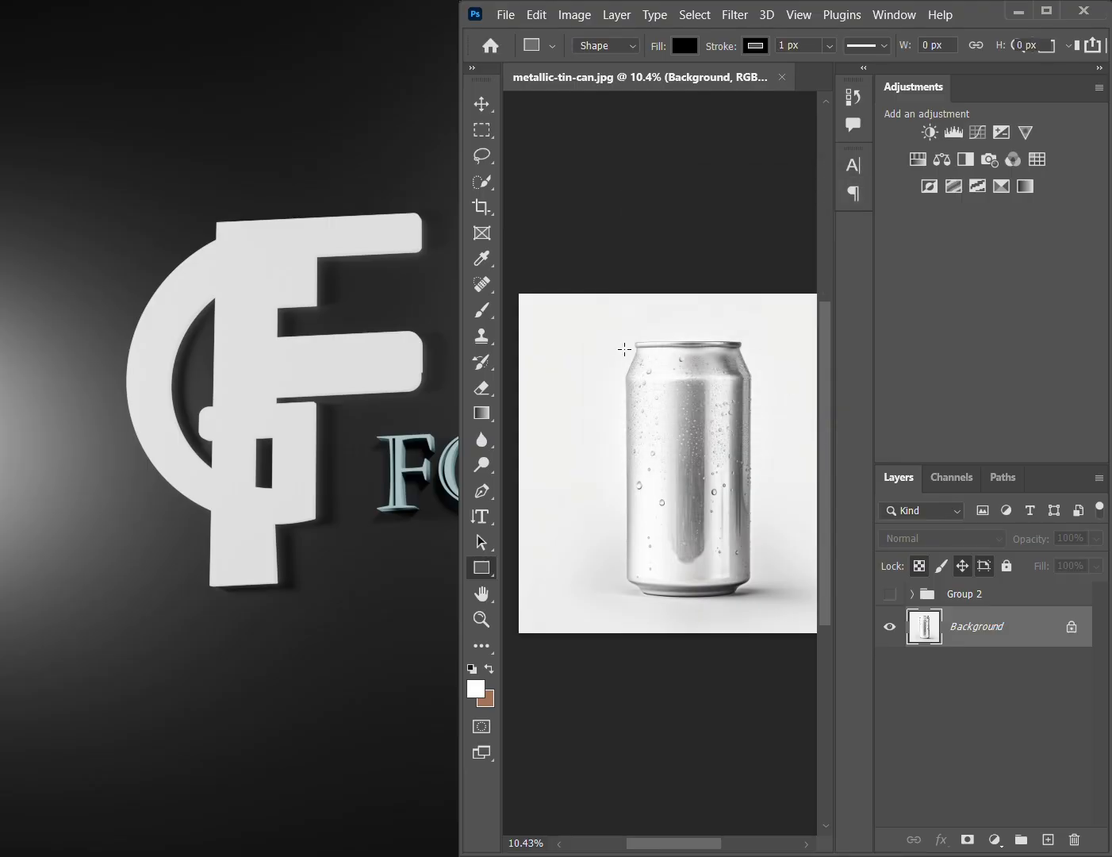
drag(636, 347, 753, 597)
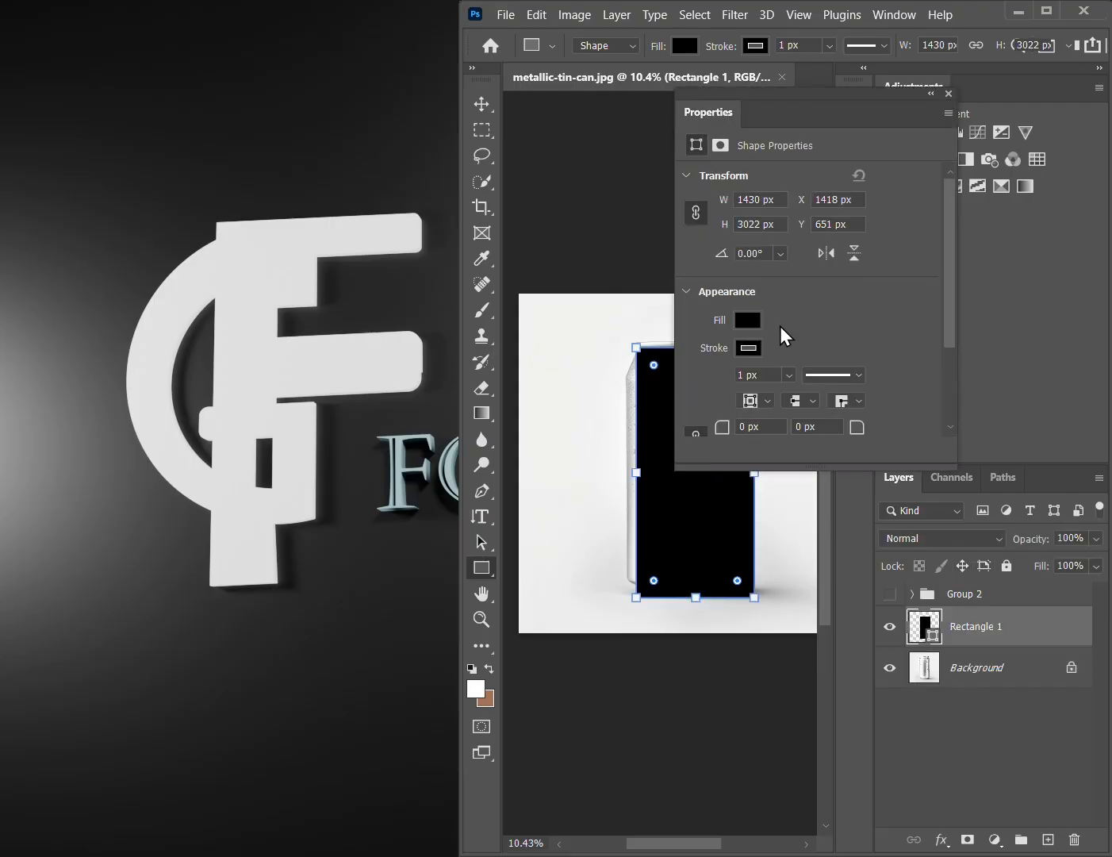
Step: Remove the rectangle's stroke and fill it with the dark red from the recently used colors
click(745, 350)
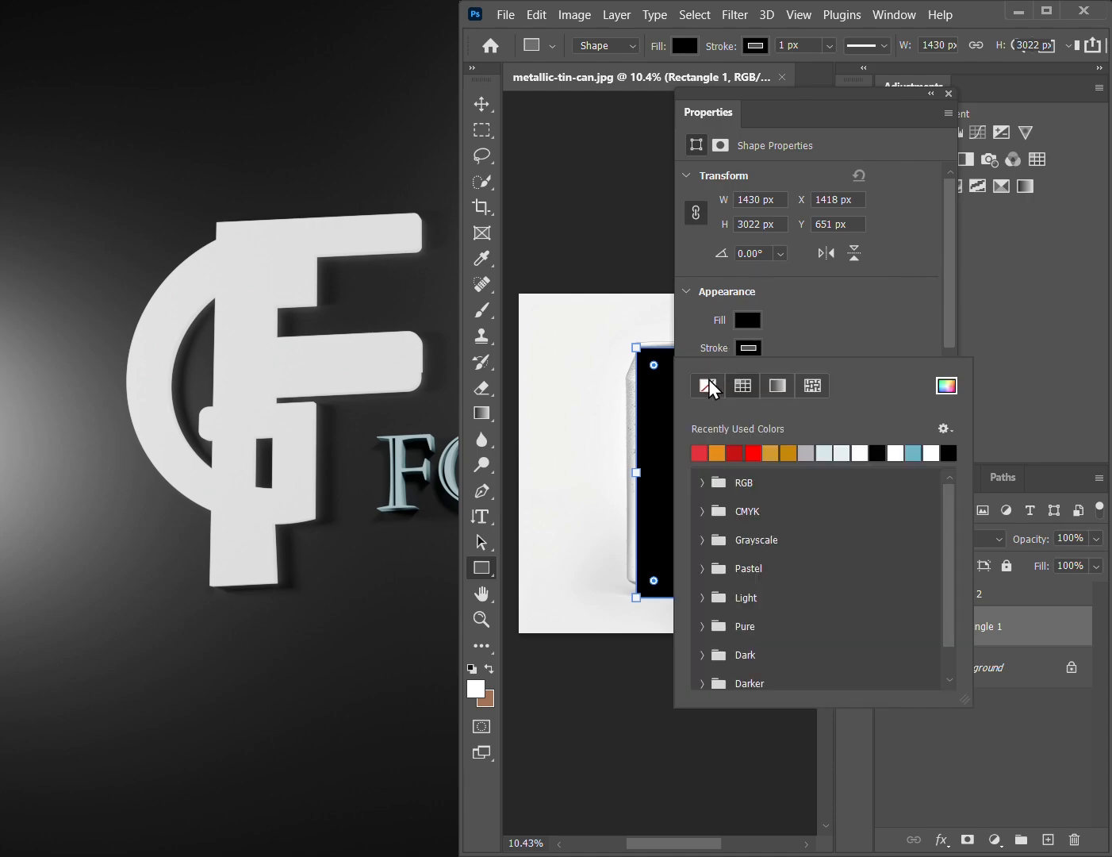
click(711, 388)
click(844, 350)
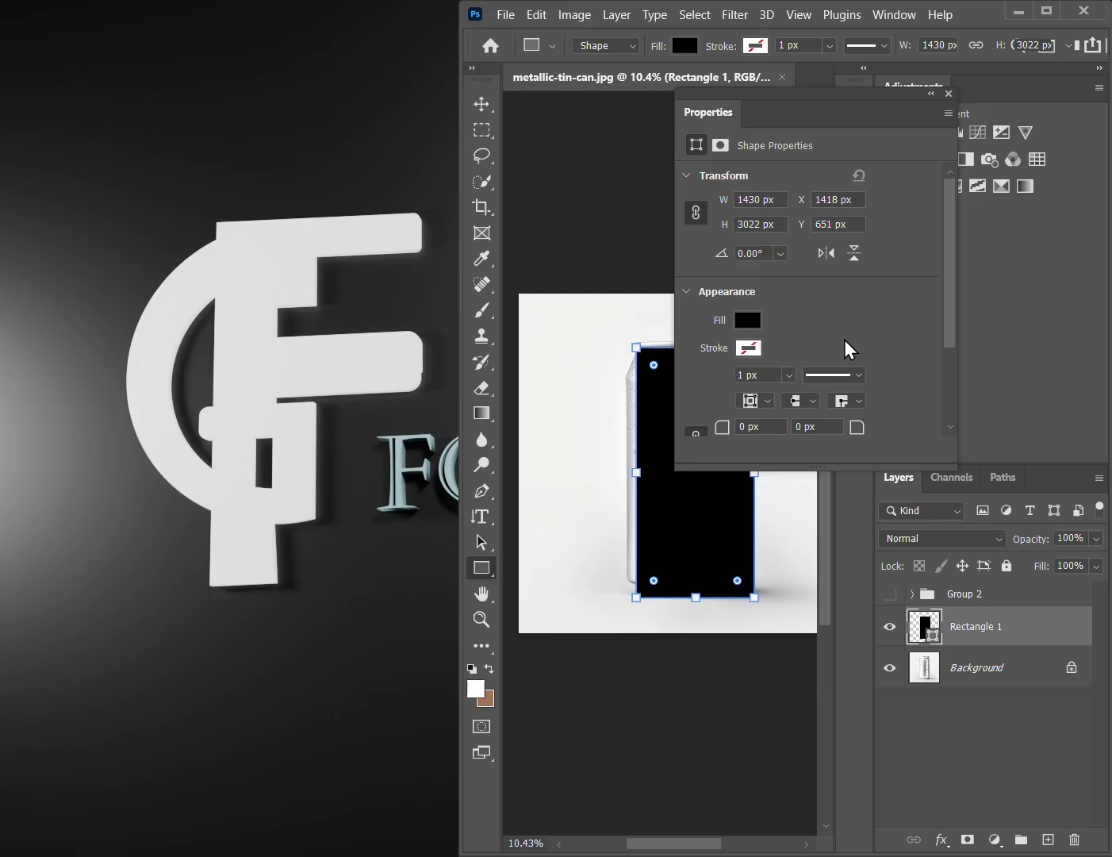
click(746, 320)
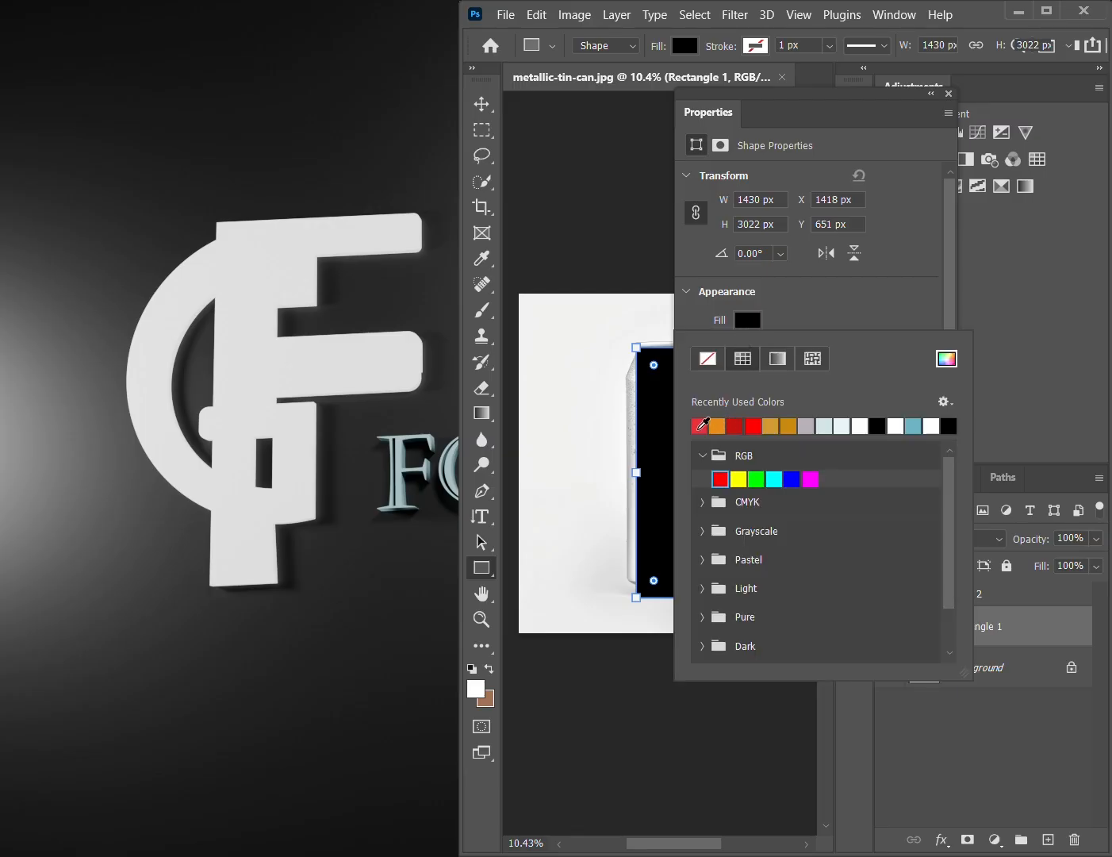
click(702, 427)
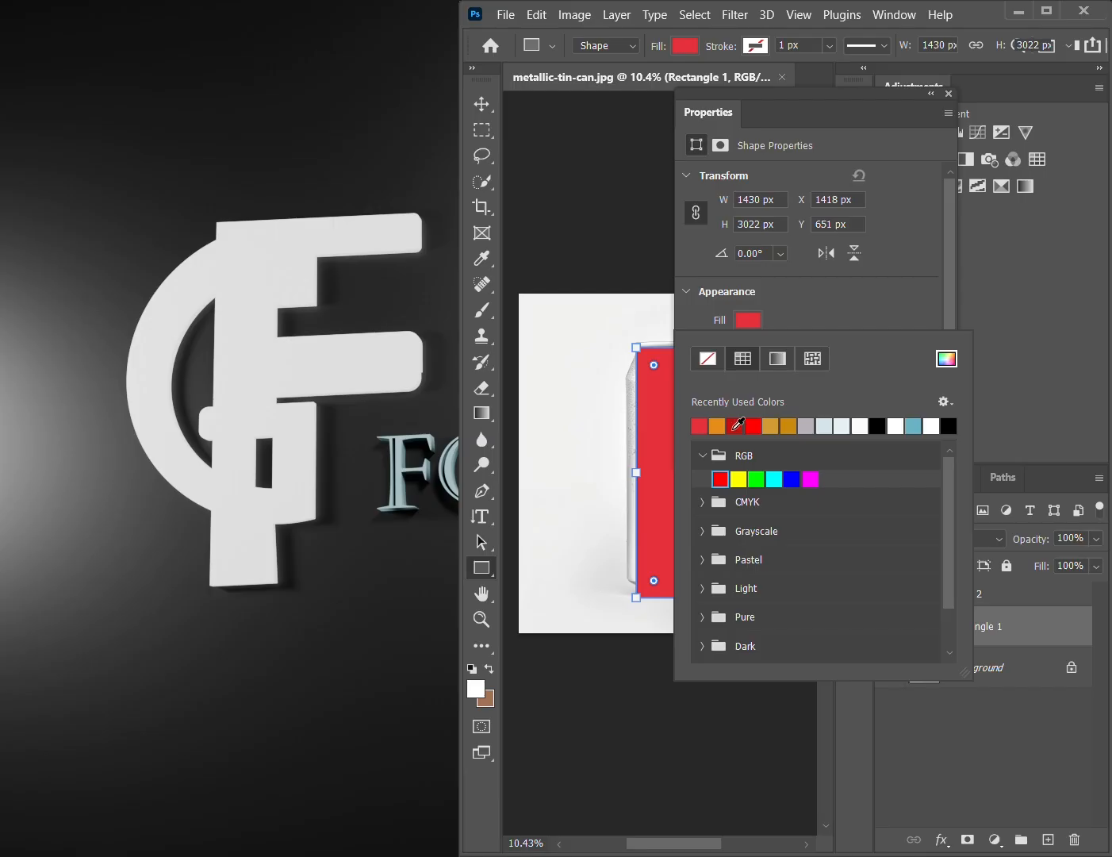
click(740, 426)
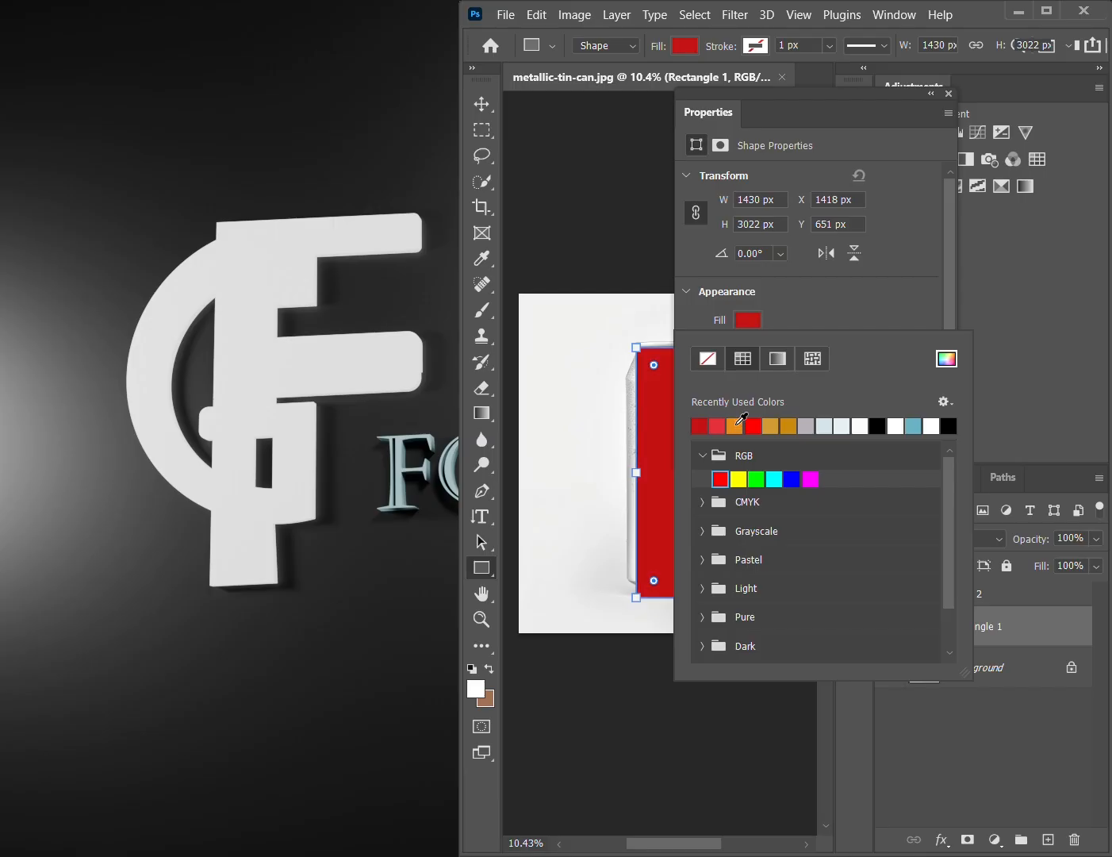
click(694, 295)
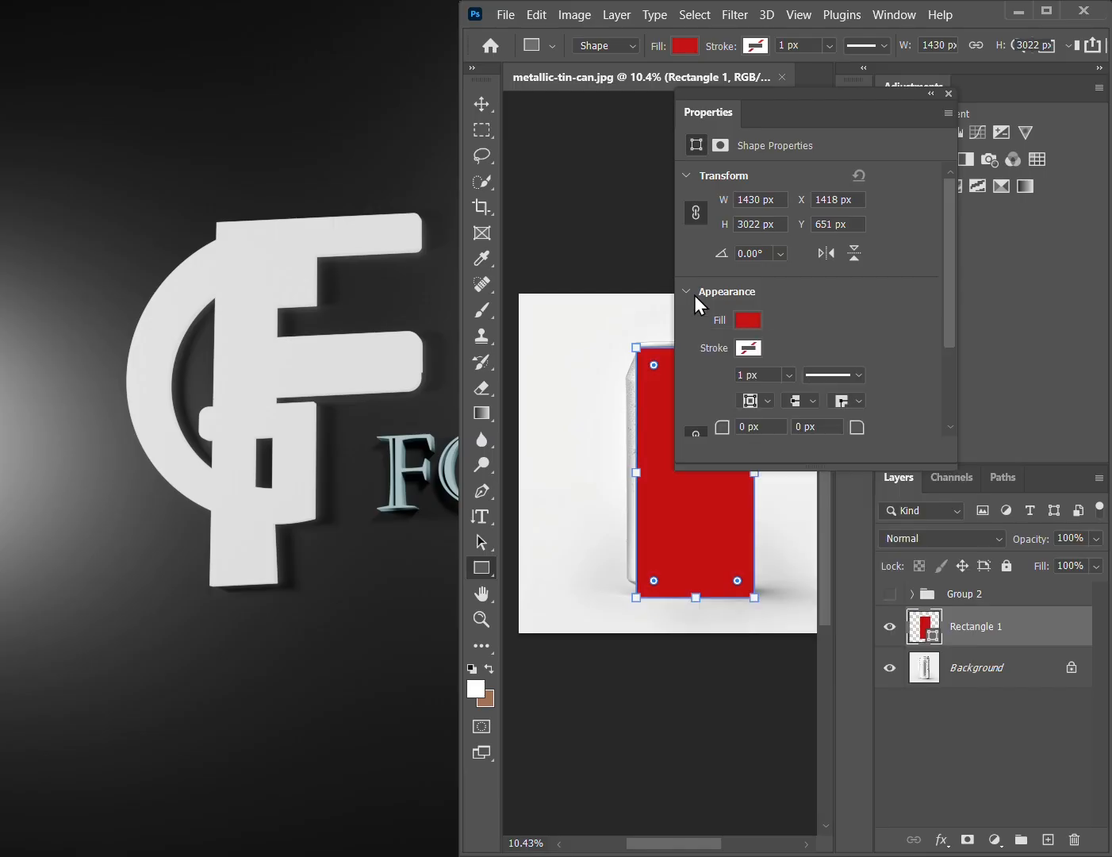
click(694, 296)
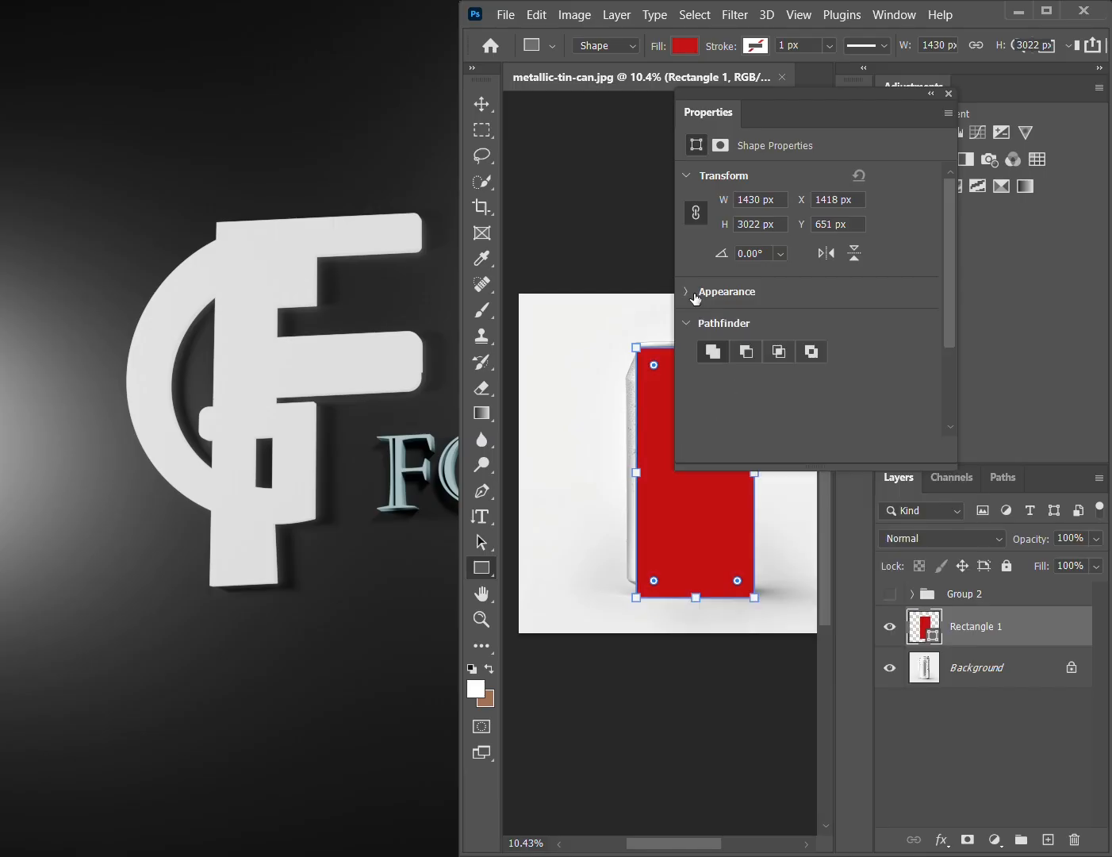
click(949, 93)
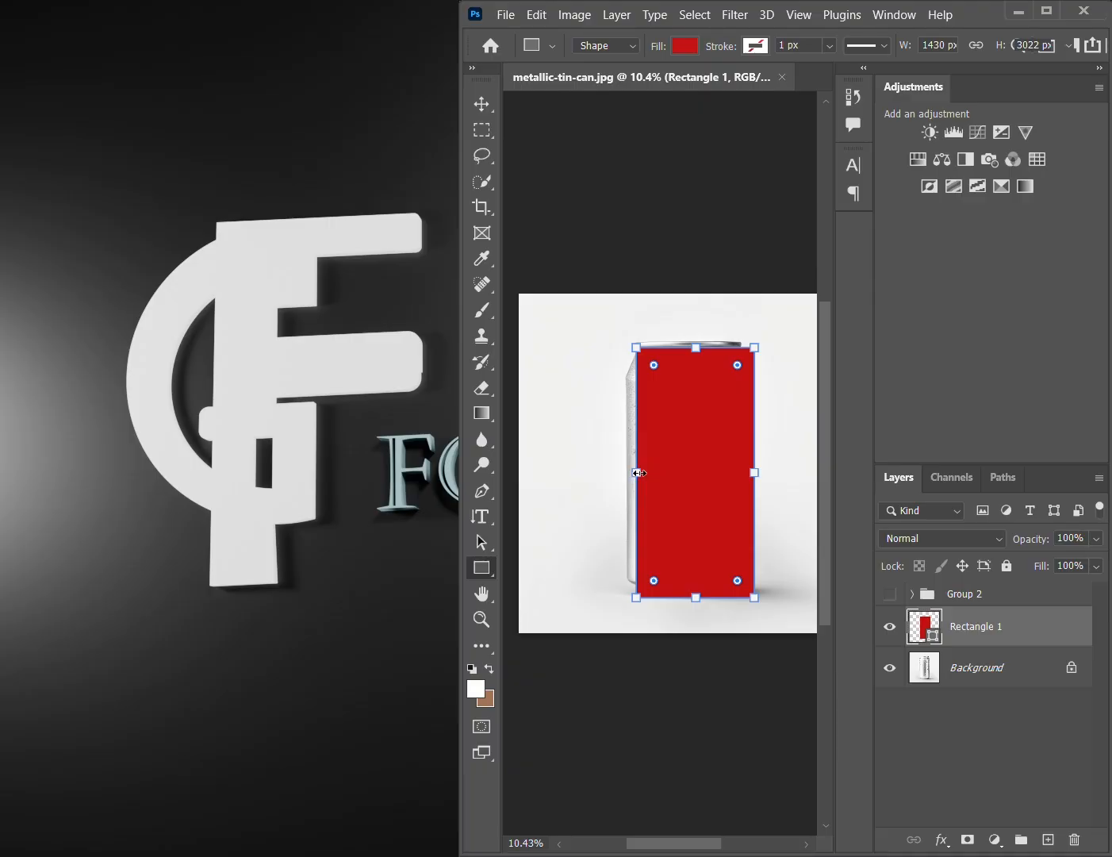
Step: Enlarge the rectangle to the can's left edge, about 1526 × 3224 px, and lower its layer opacity to 51%
drag(638, 472, 630, 472)
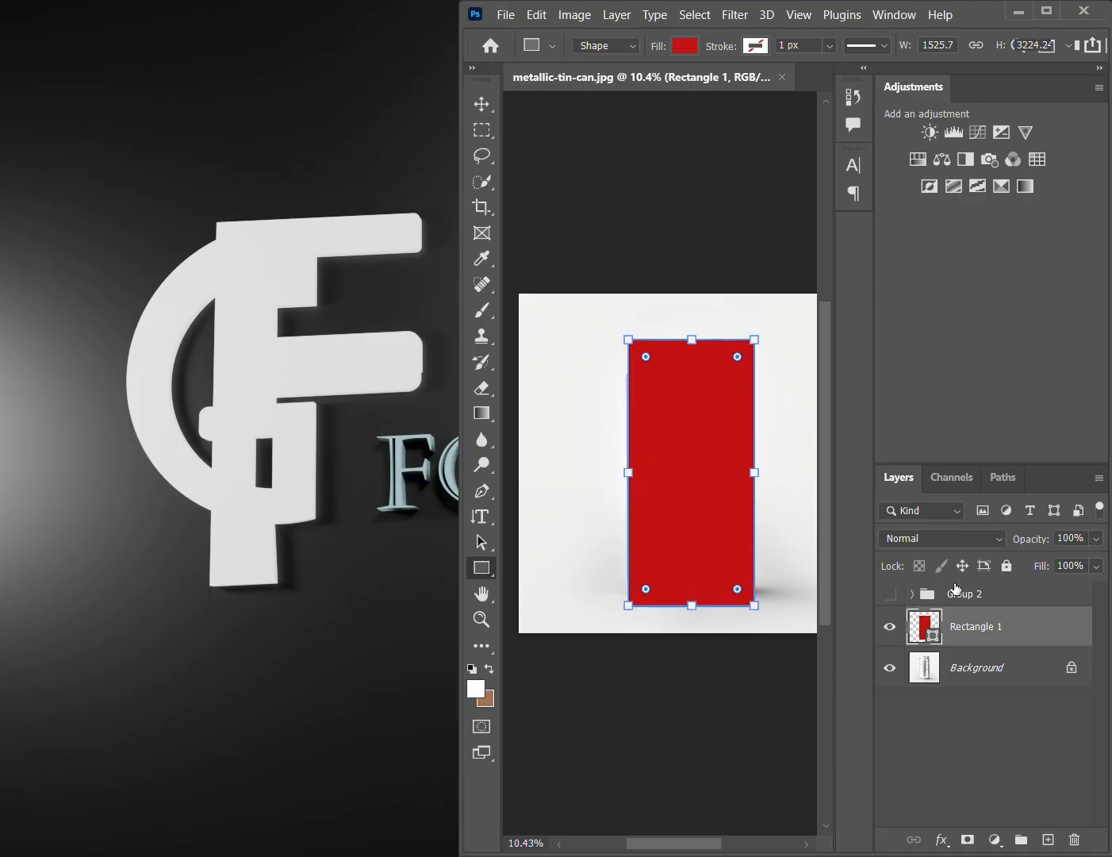
click(1096, 538)
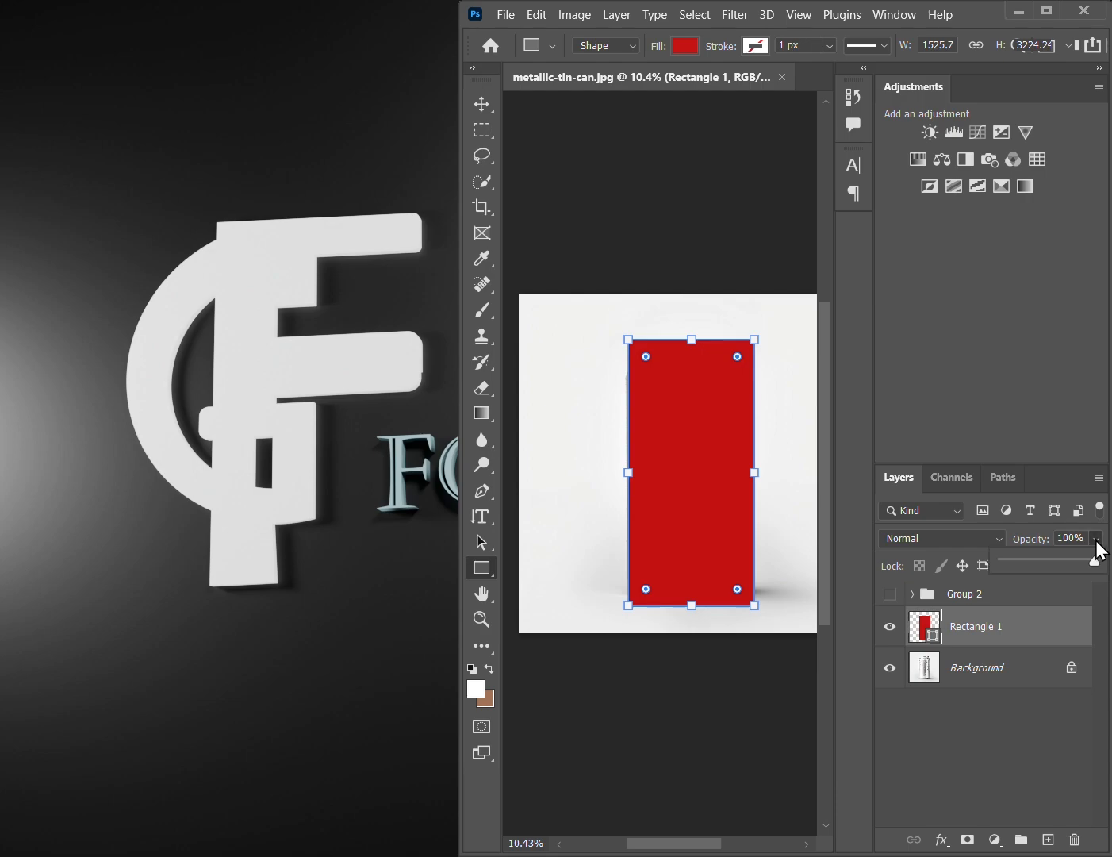
drag(1055, 562, 1050, 560)
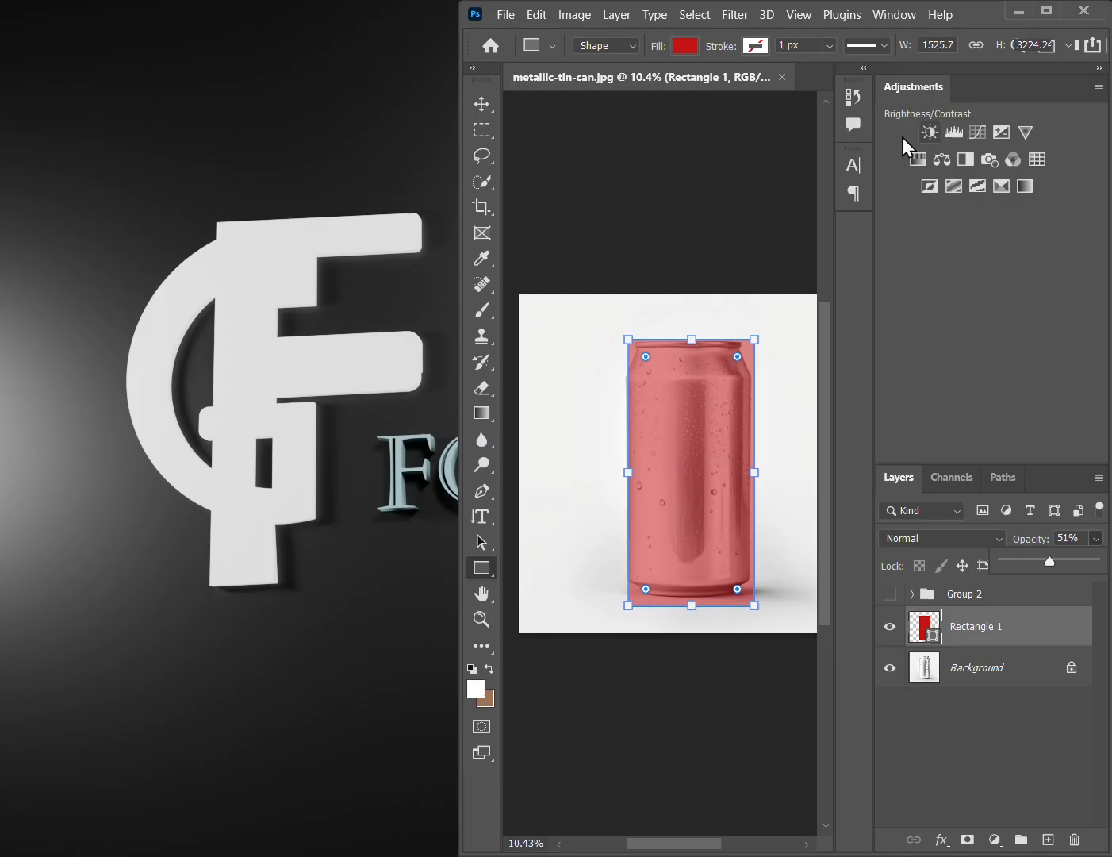
Step: Free-transform the rectangle to cover the can from below the rim to the base, at about 99.5% width and 93.36% height
click(478, 104)
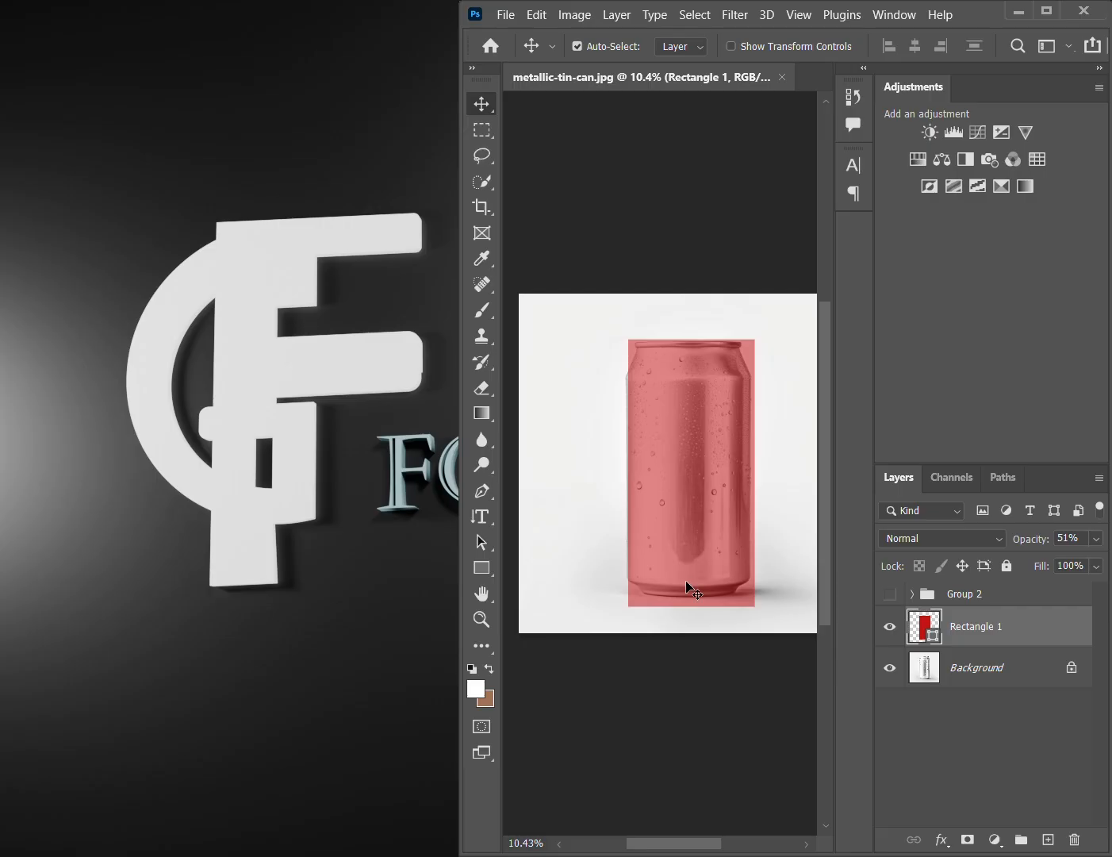
key(ctrl+t)
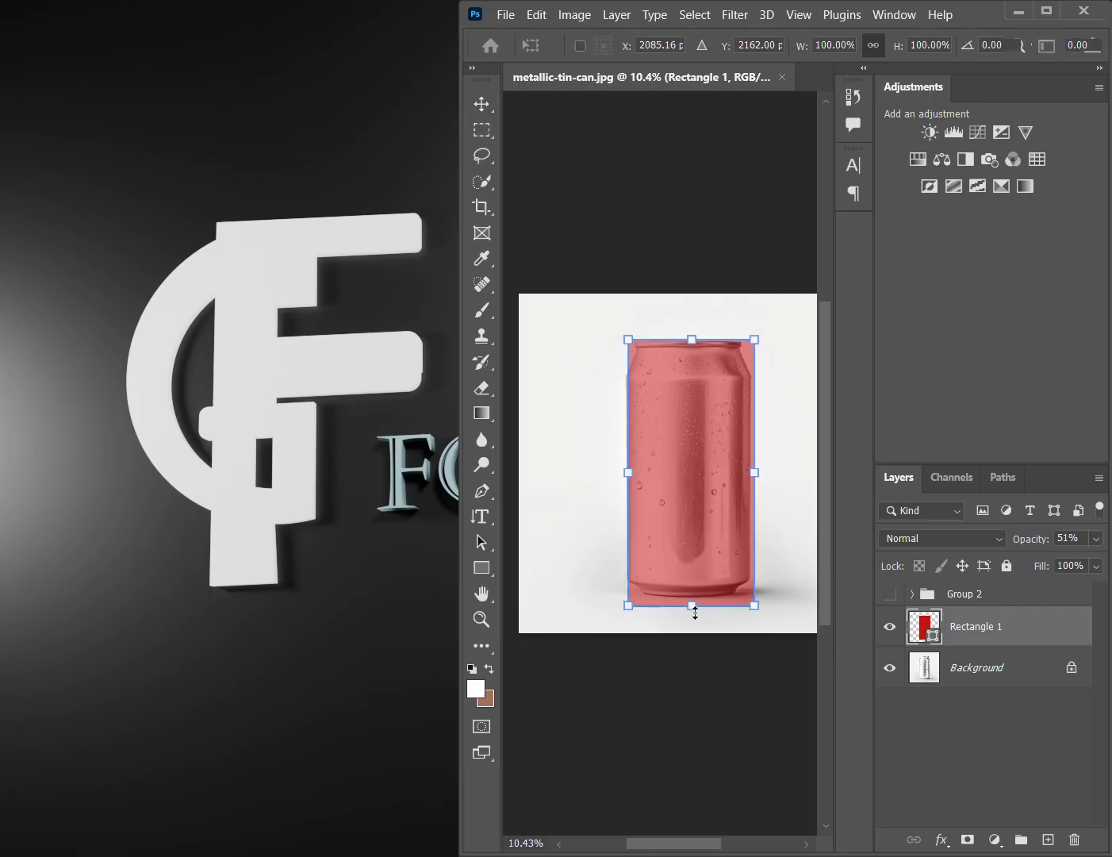
drag(690, 606, 688, 597)
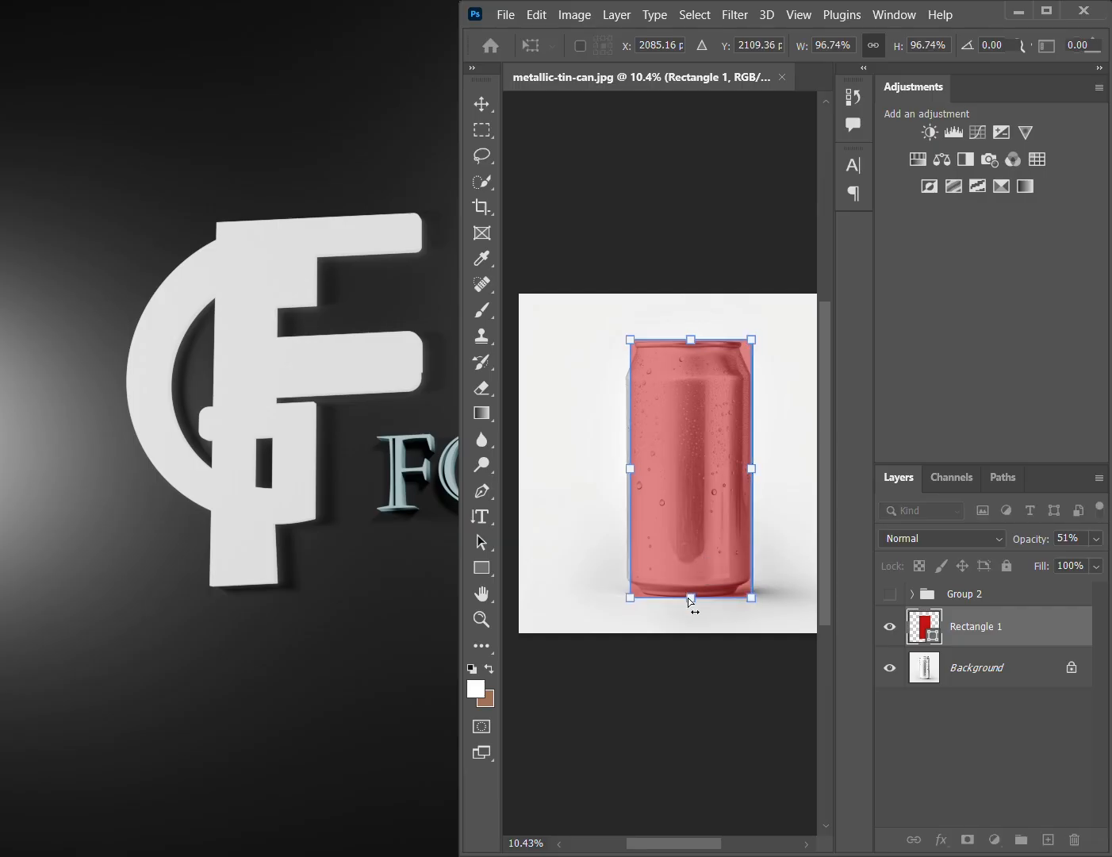
key(ctrl+plus)
key(ctrl+plus)
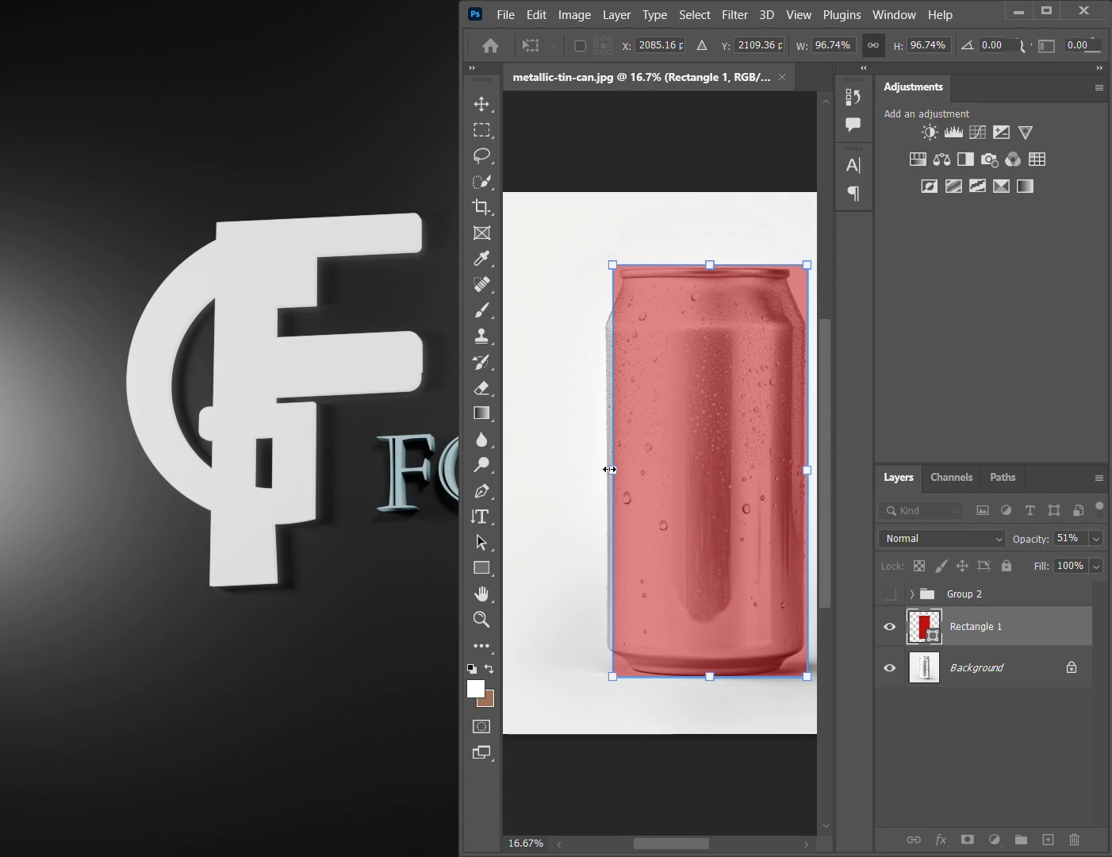
drag(609, 470, 605, 469)
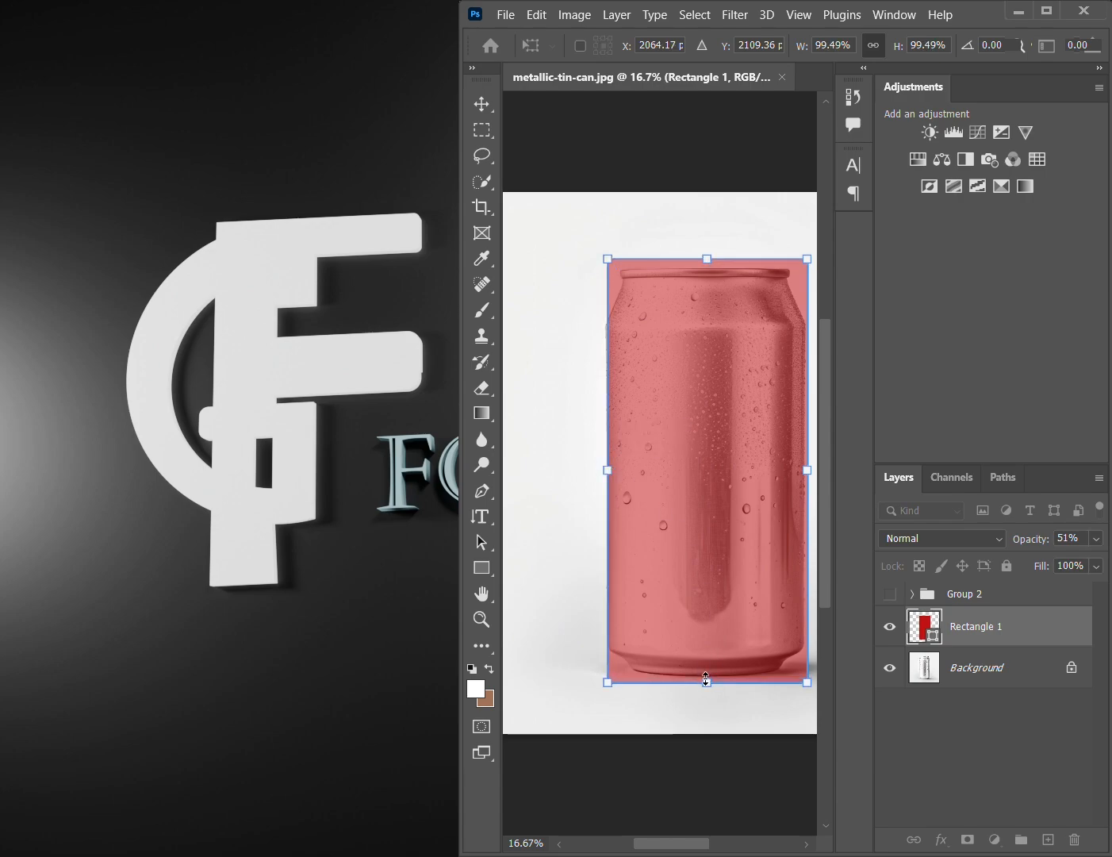
drag(707, 682, 707, 669)
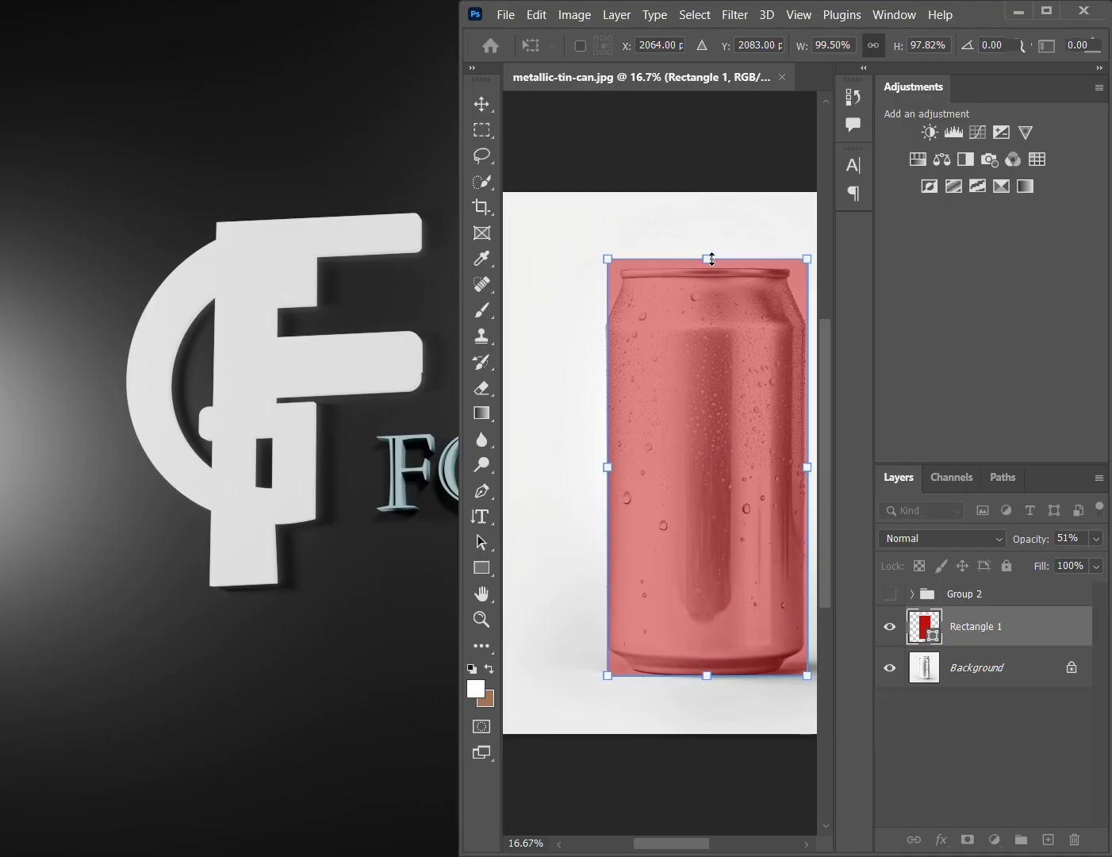
drag(709, 258, 708, 278)
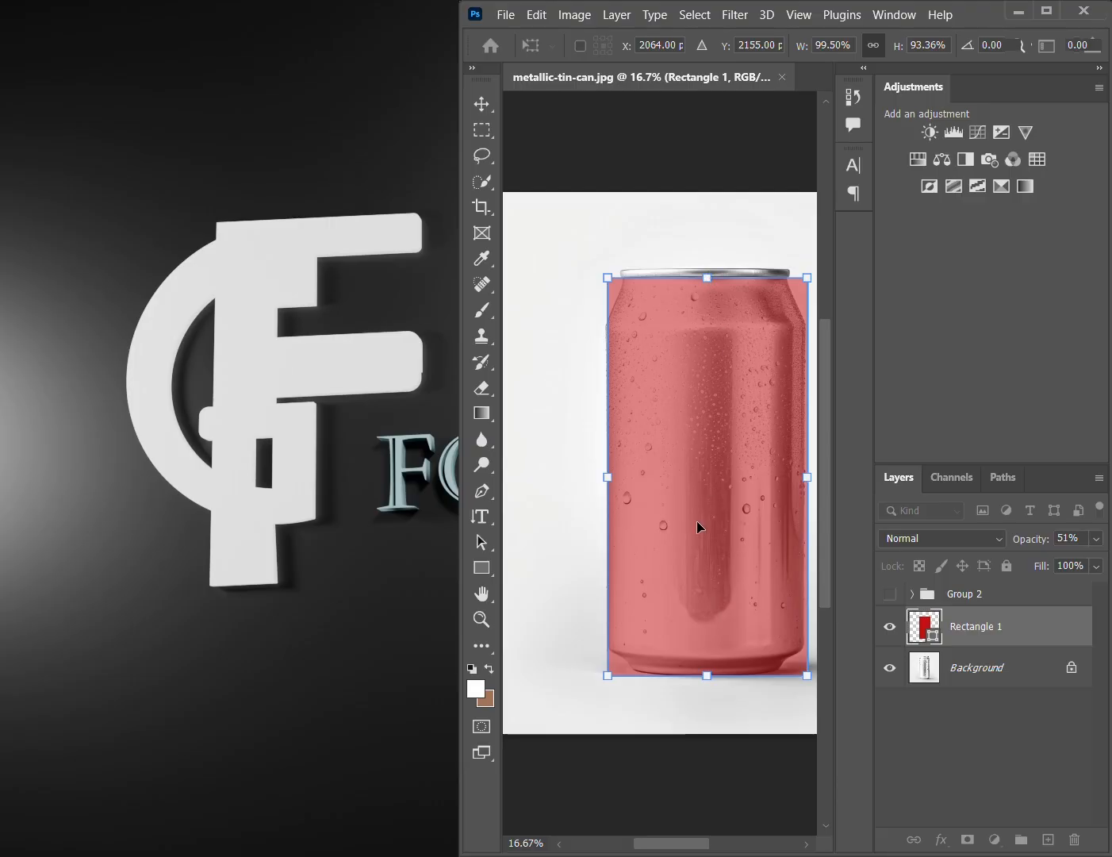
Step: Check the rectangle's left edge against the can's outline up close and apply the transform
scroll(722, 641, left, 1)
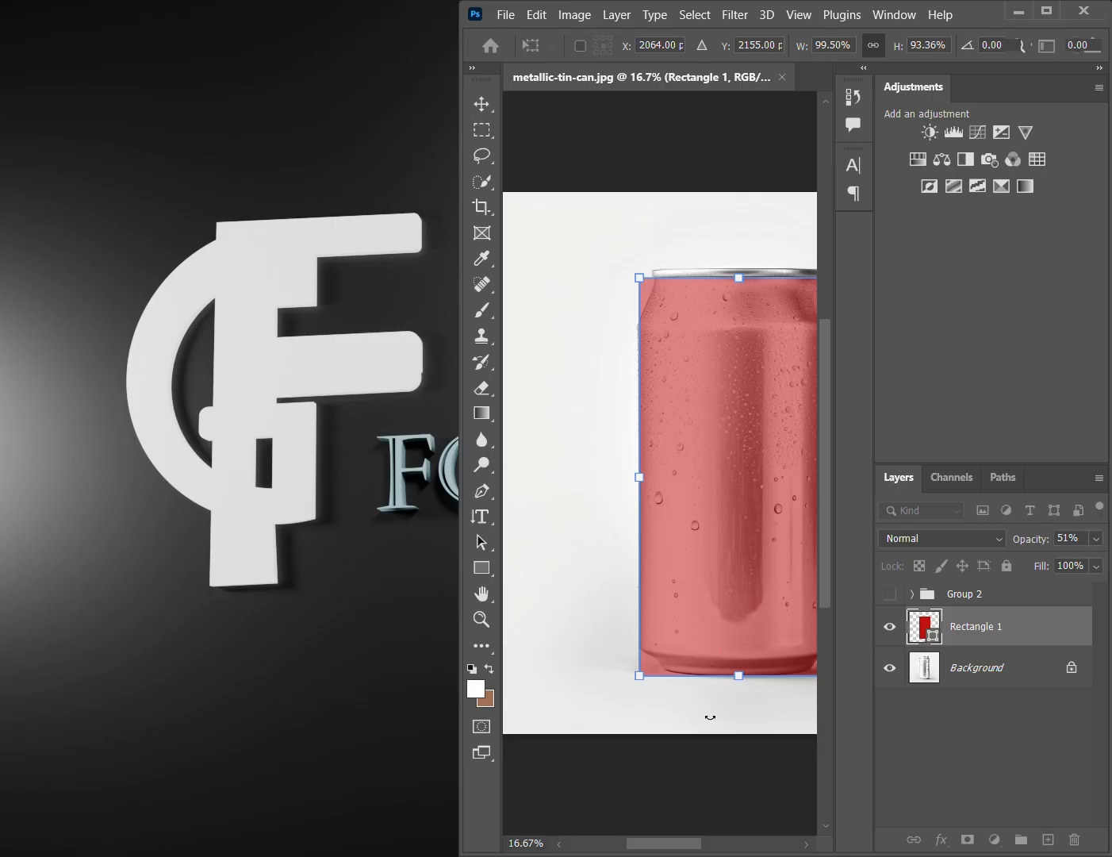
key(ctrl+plus)
key(ctrl+plus)
key(ctrl+plus)
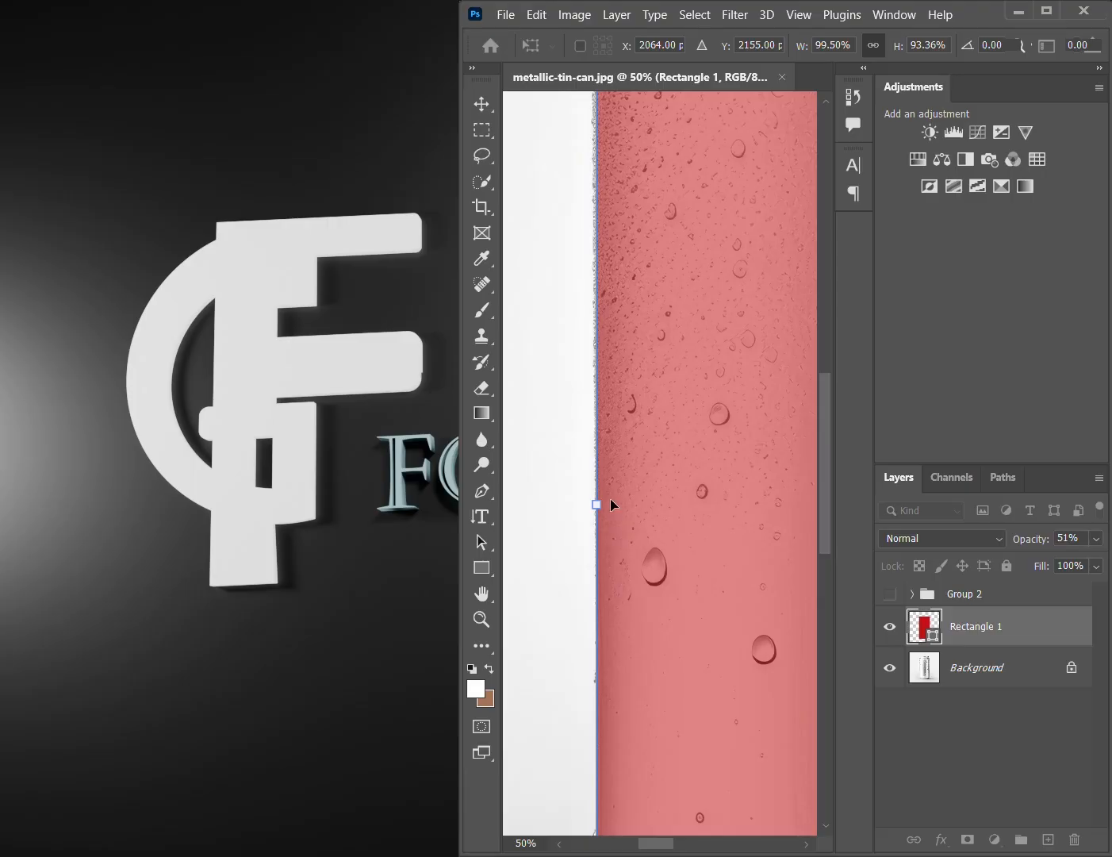
key(ctrl+minus)
key(ctrl+minus)
key(ctrl+minus)
key(ctrl+minus)
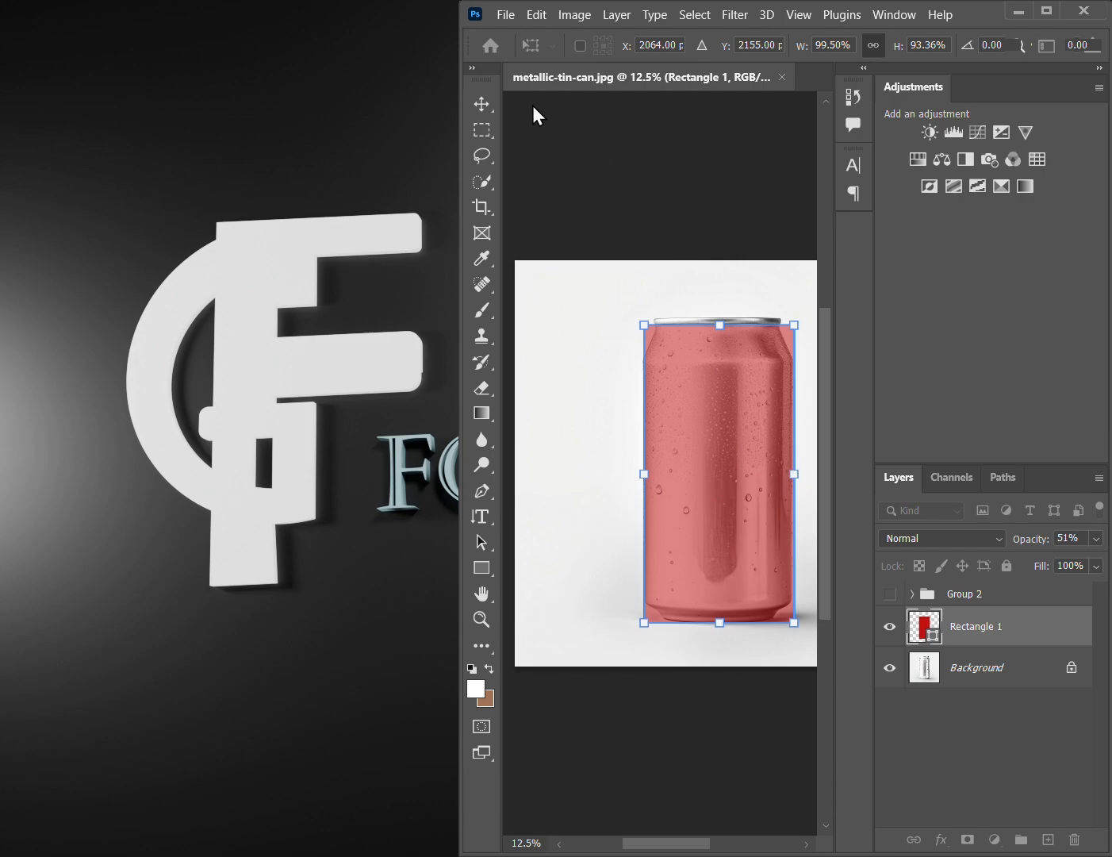
click(478, 103)
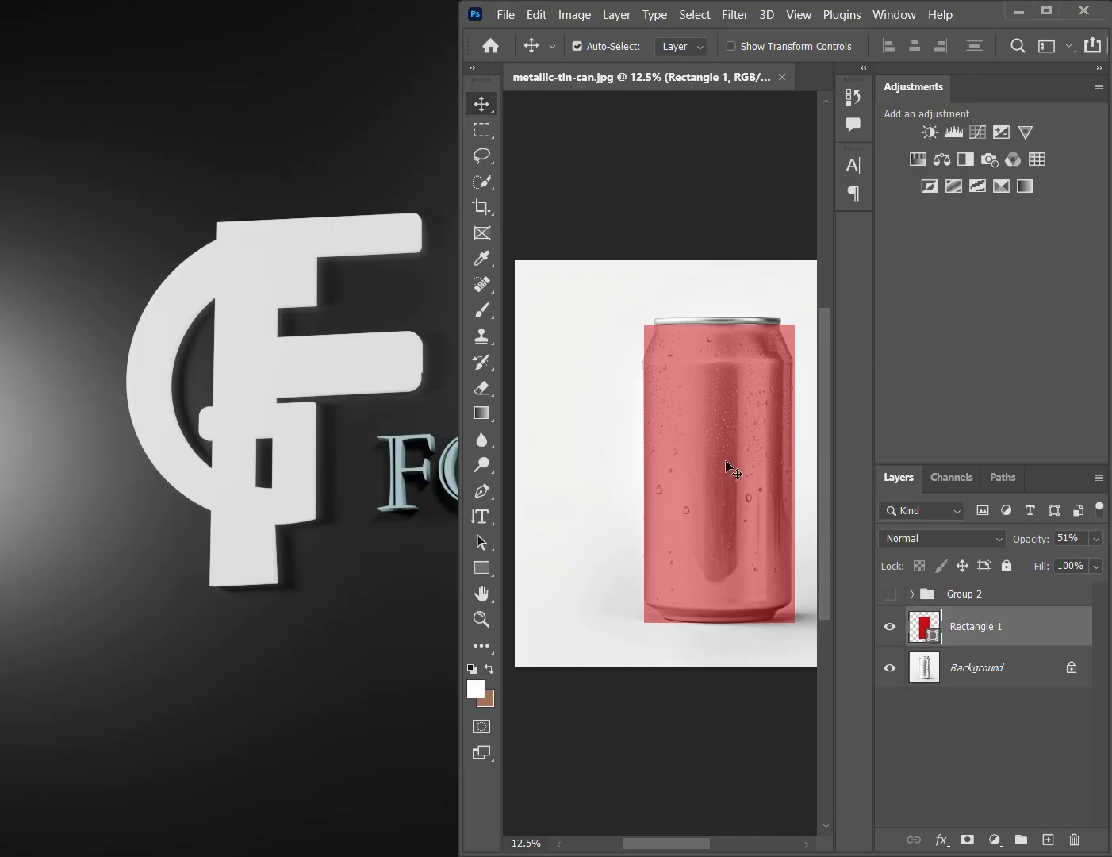
Step: Scale the rectangle down proportionally to about 98.42% so its right side meets the can's edge, and apply it
key(ctrl+t)
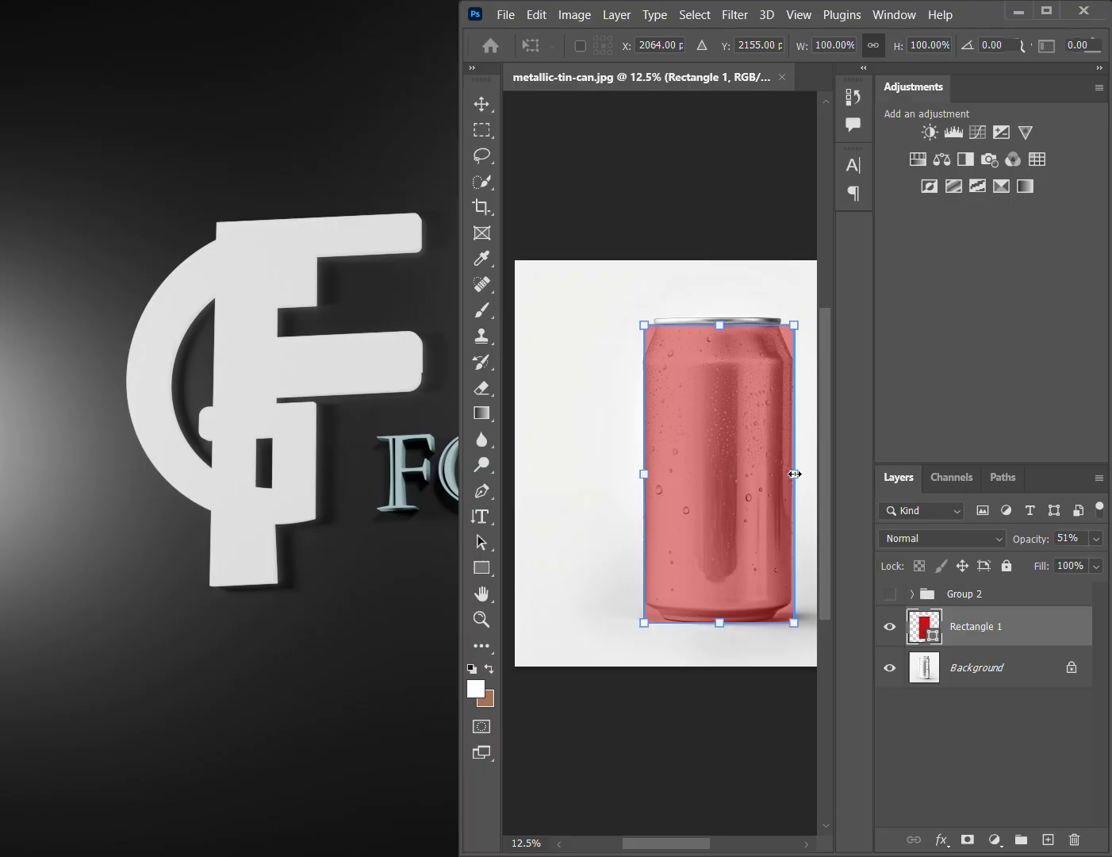
drag(794, 474, 794, 474)
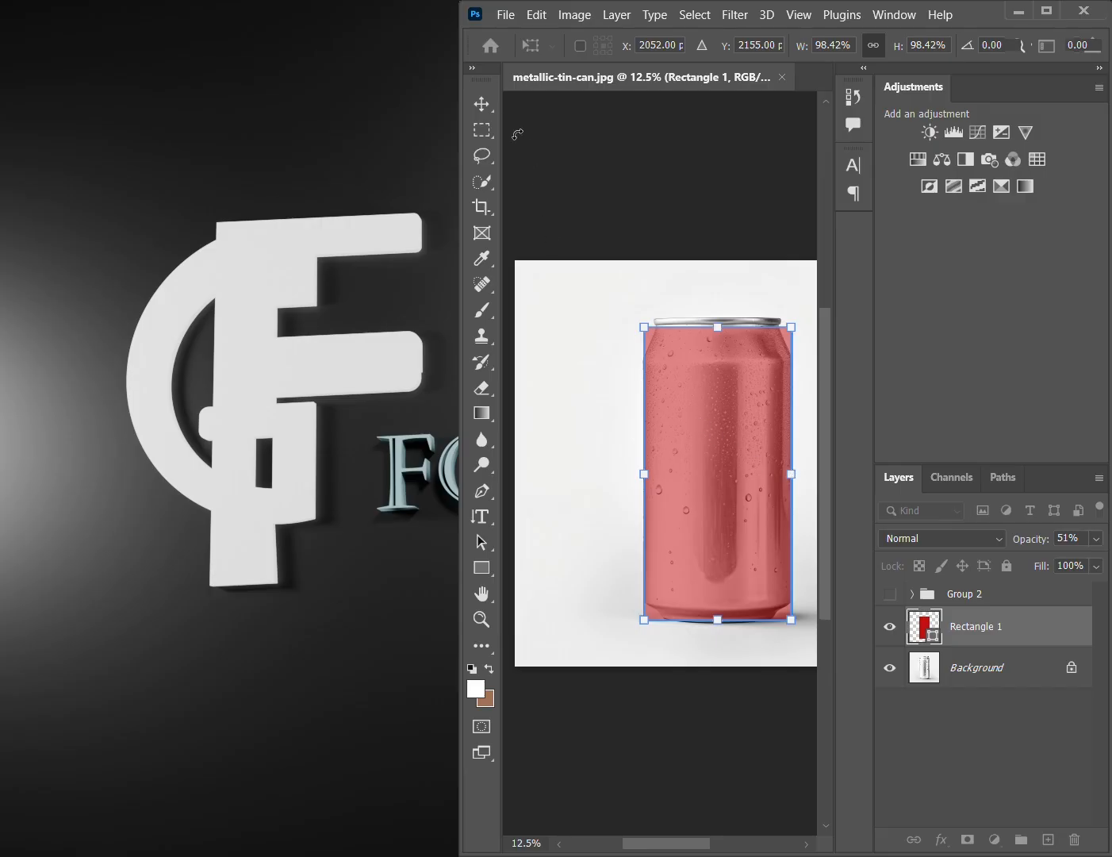
click(483, 106)
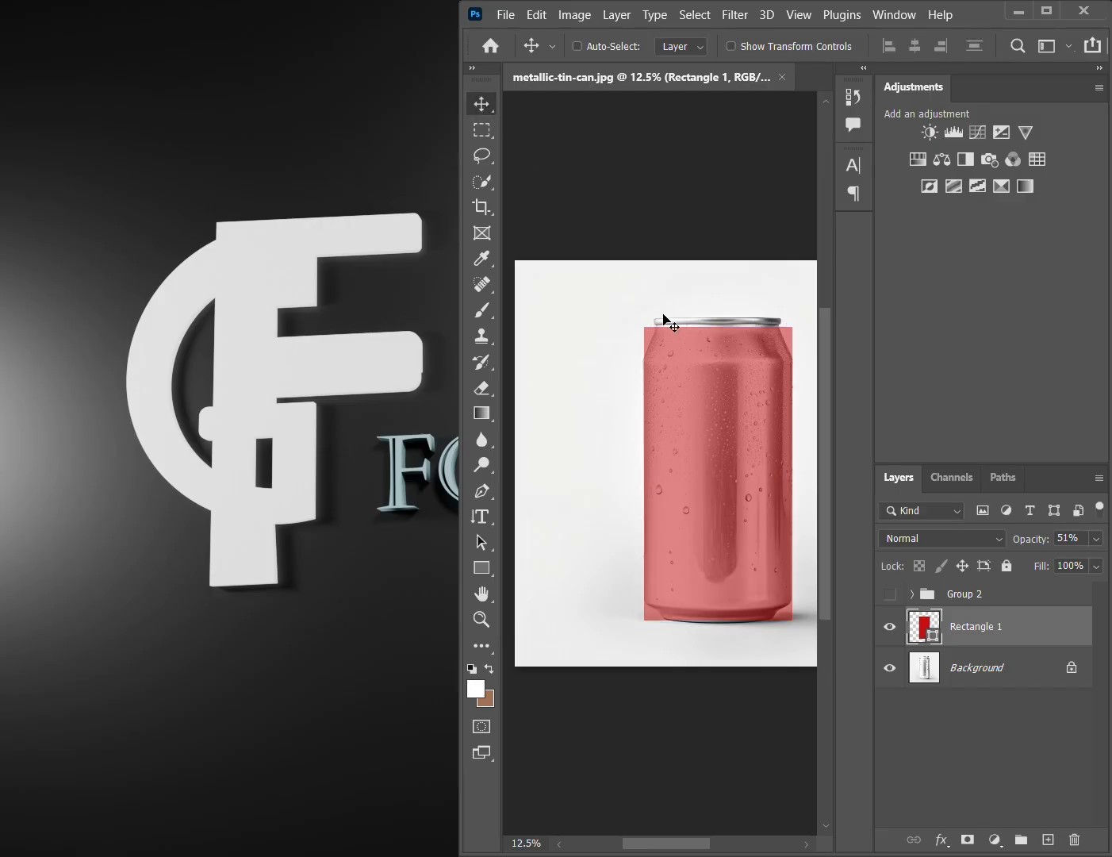
Step: Warp the red rectangle, pulling its lower-left corner slightly outward beyond the can's edge
scroll(663, 318, up, 2)
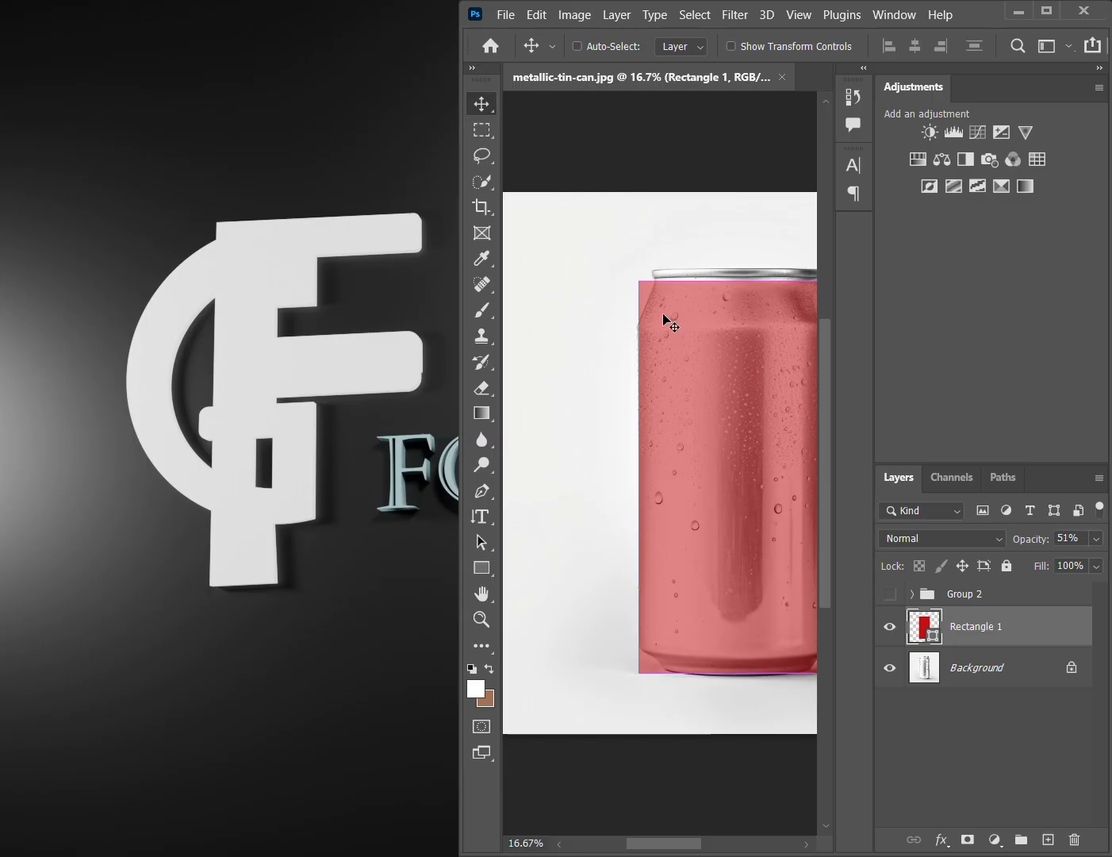
scroll(677, 449, left, 1)
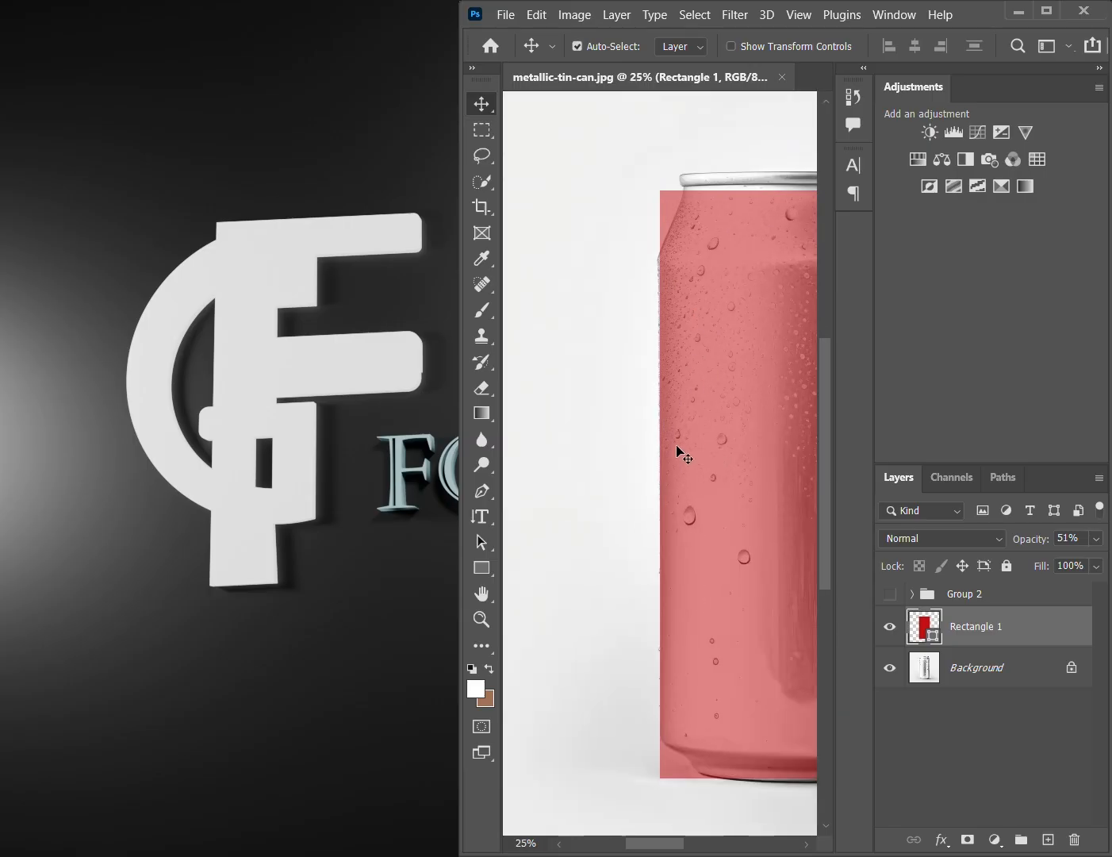
scroll(677, 451, right, 3)
scroll(677, 449, right, 3)
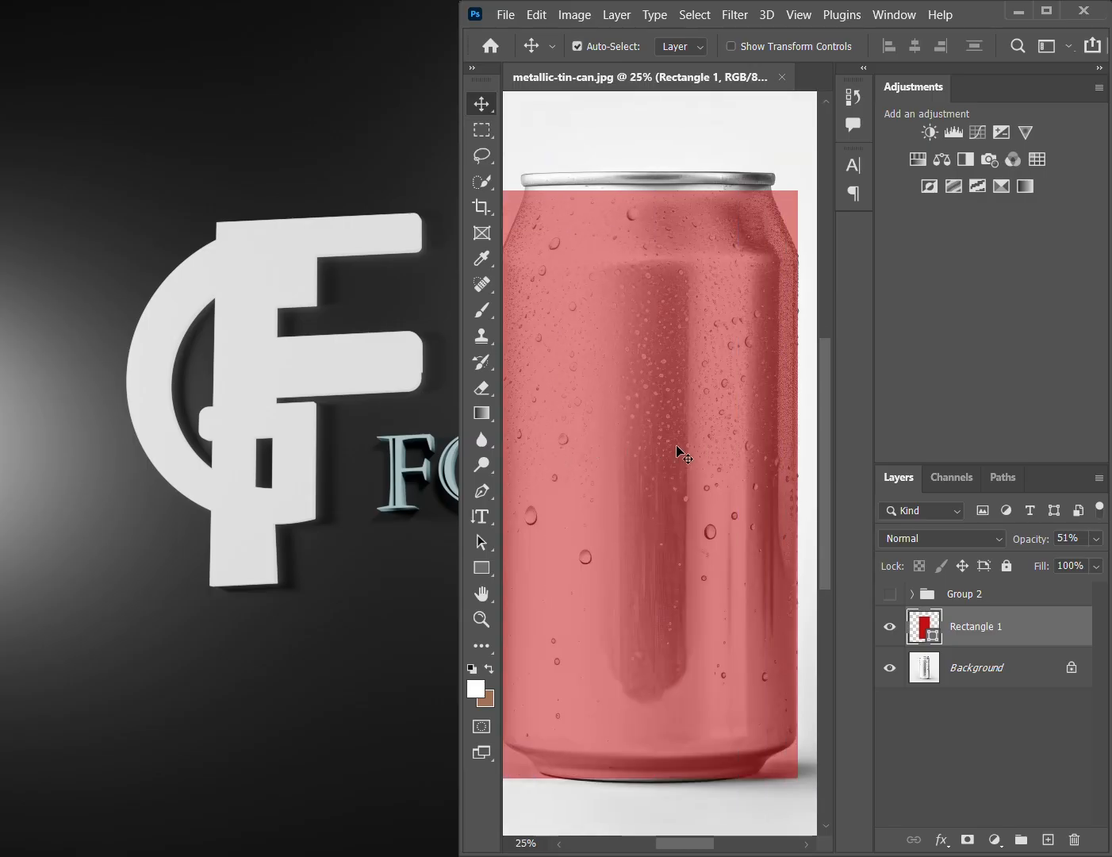
scroll(676, 444, left, 1)
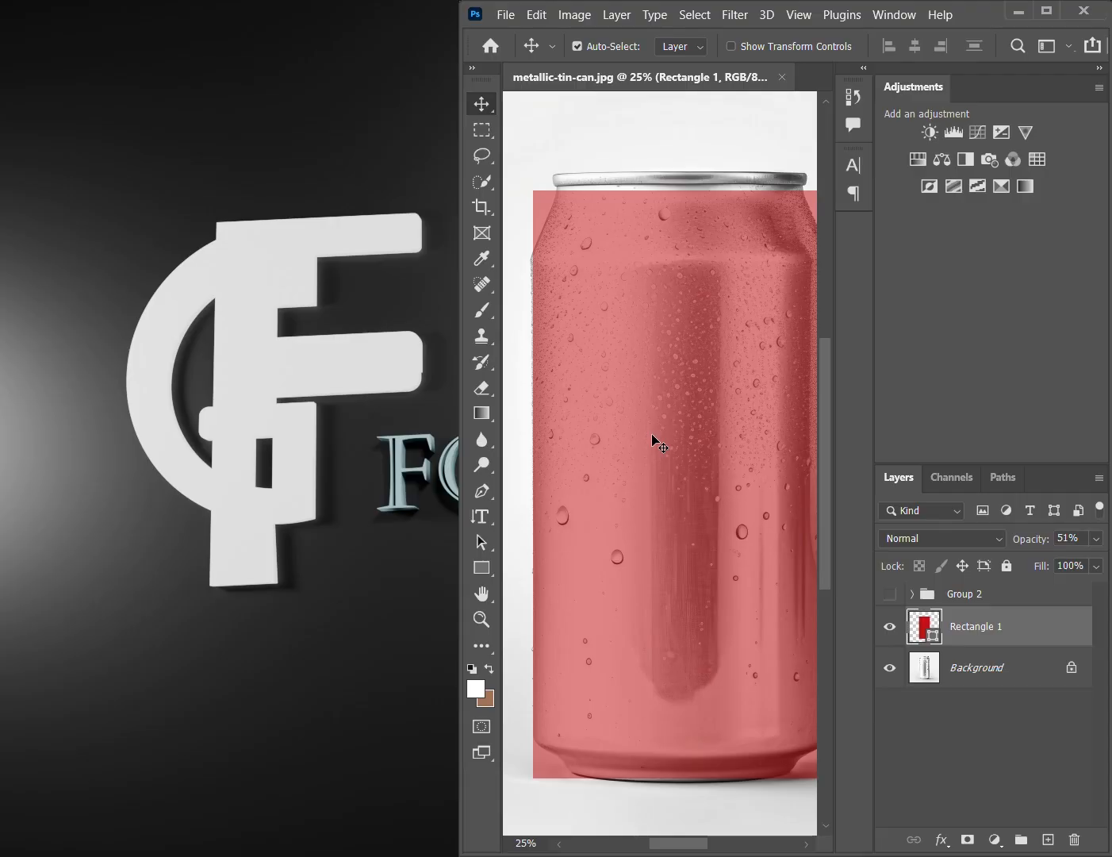
key(ctrl)
key(ctrl+t)
right_click(652, 433)
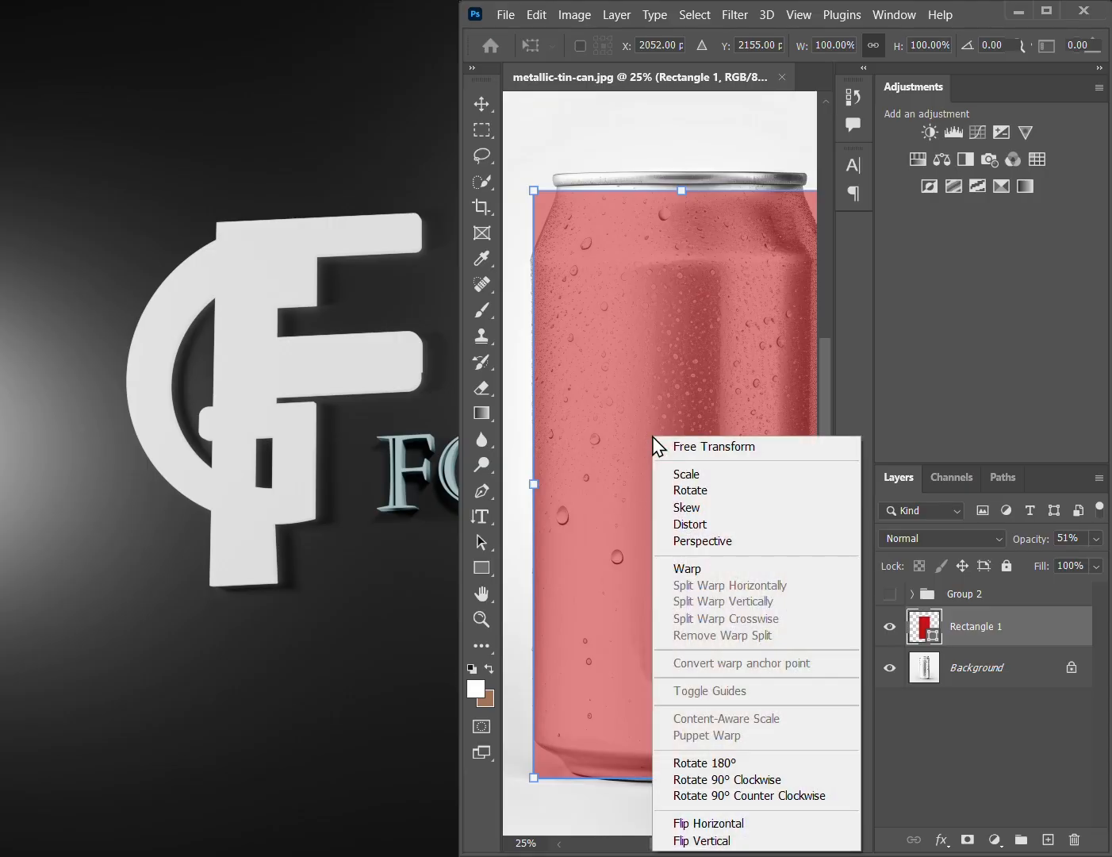
click(685, 568)
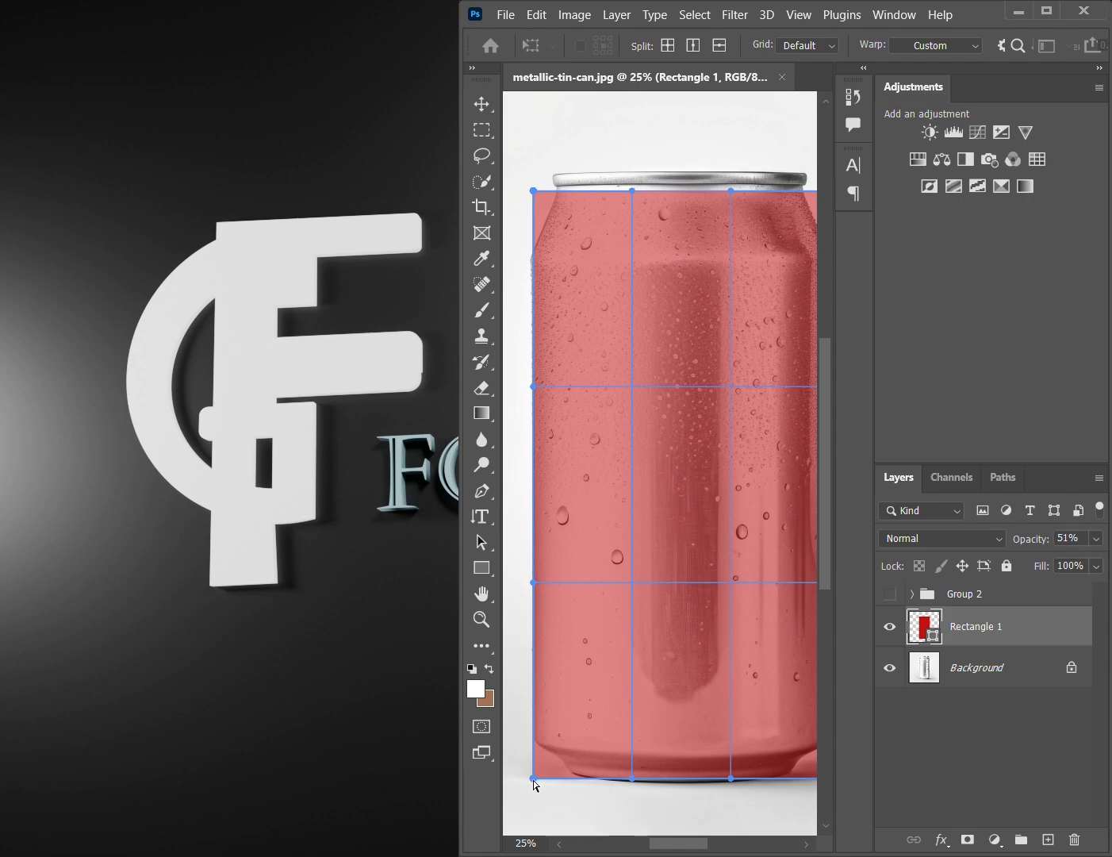
drag(533, 778, 531, 769)
drag(529, 769, 530, 778)
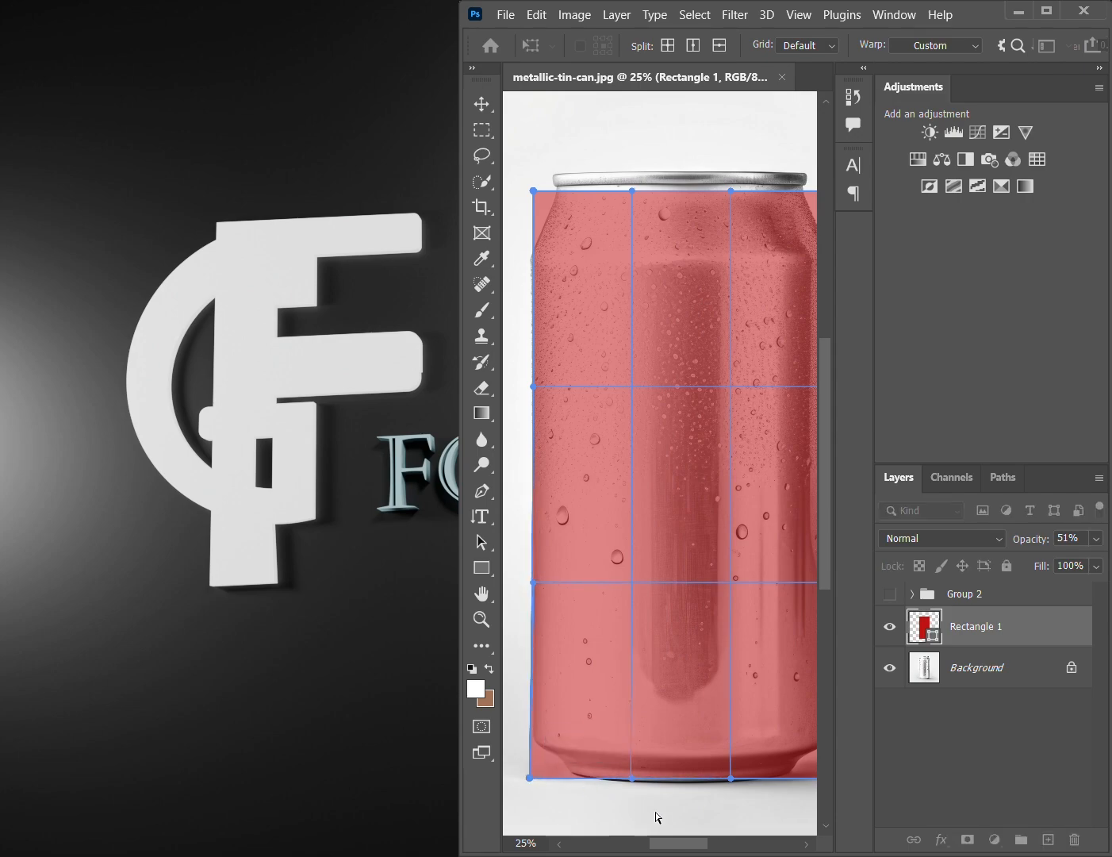
Step: Raise the warp's lower-right corner slightly and pull the lower edge's two middle points down to follow the can's curved base
scroll(654, 811, right, 1)
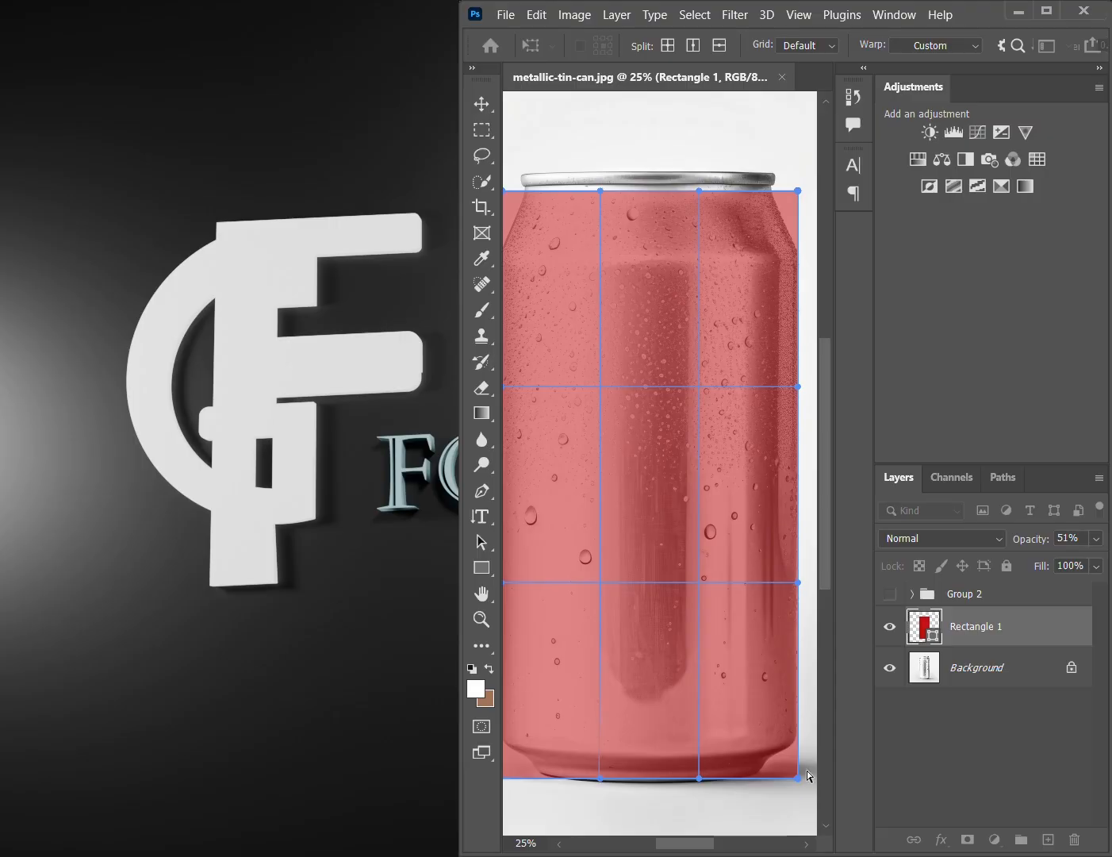
drag(799, 779, 799, 770)
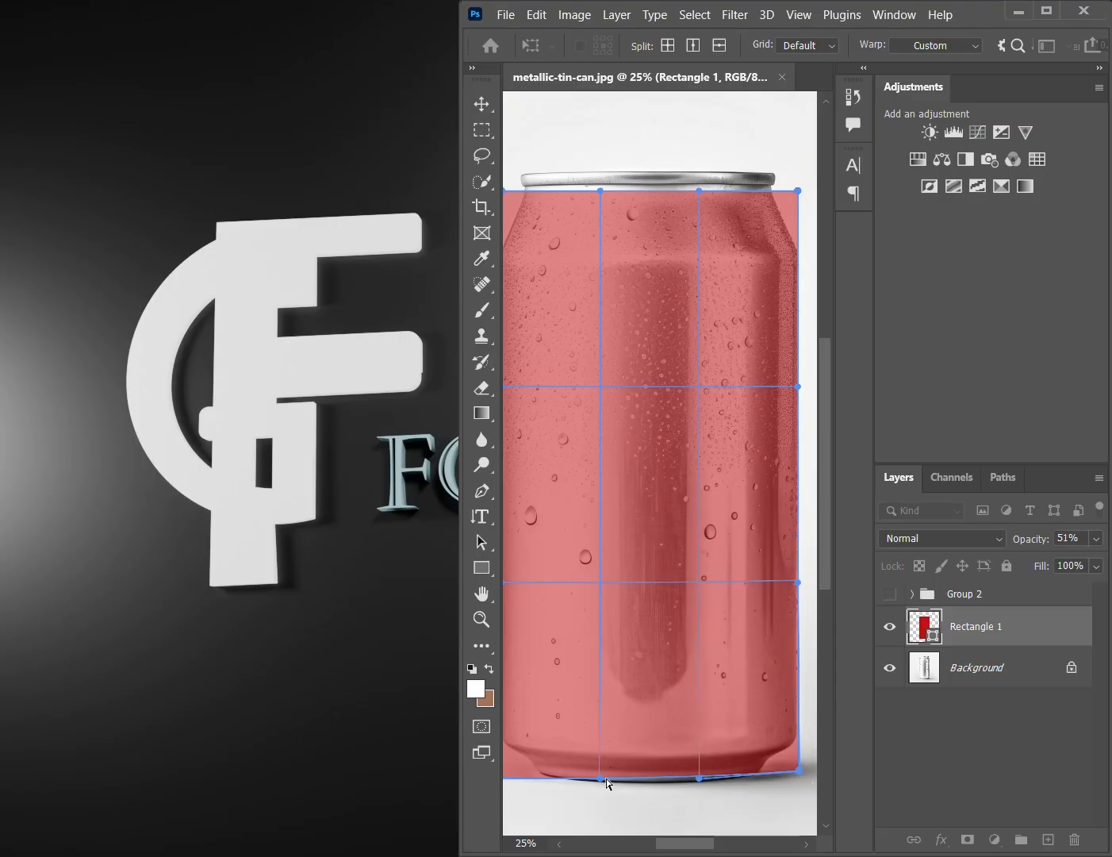
drag(601, 784, 606, 787)
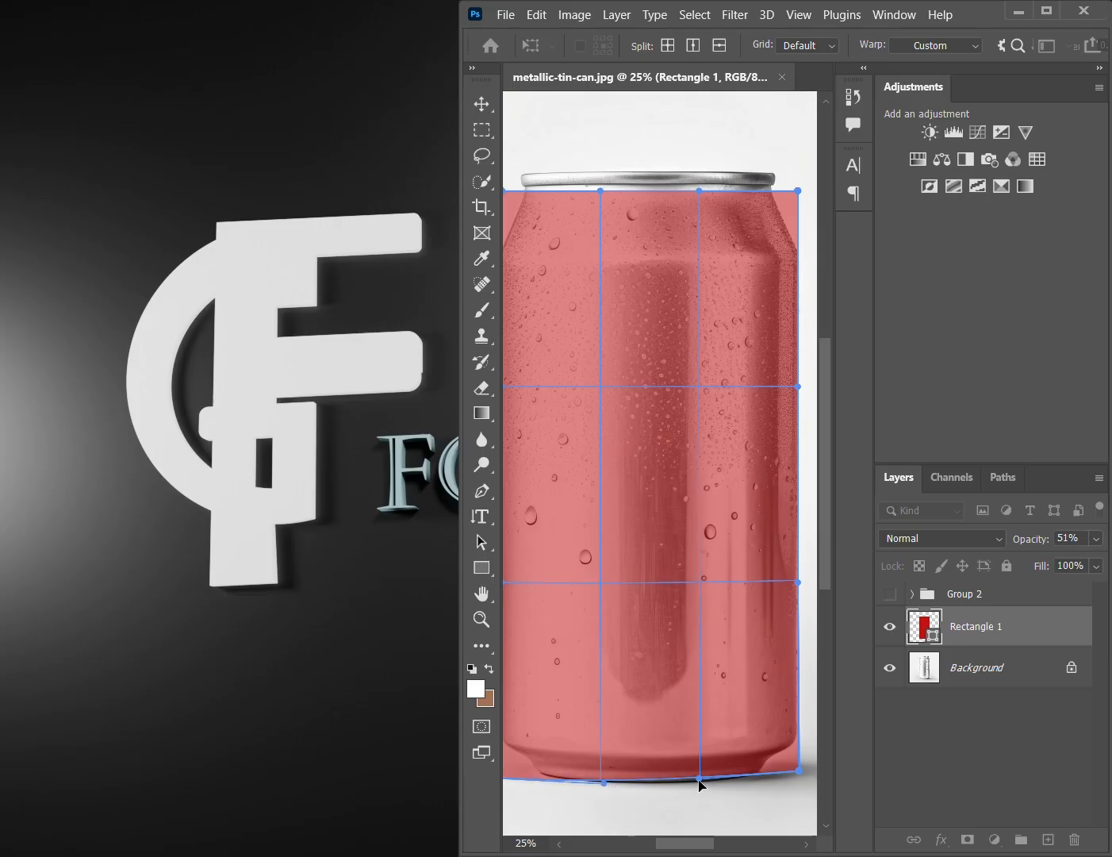
drag(700, 783, 701, 786)
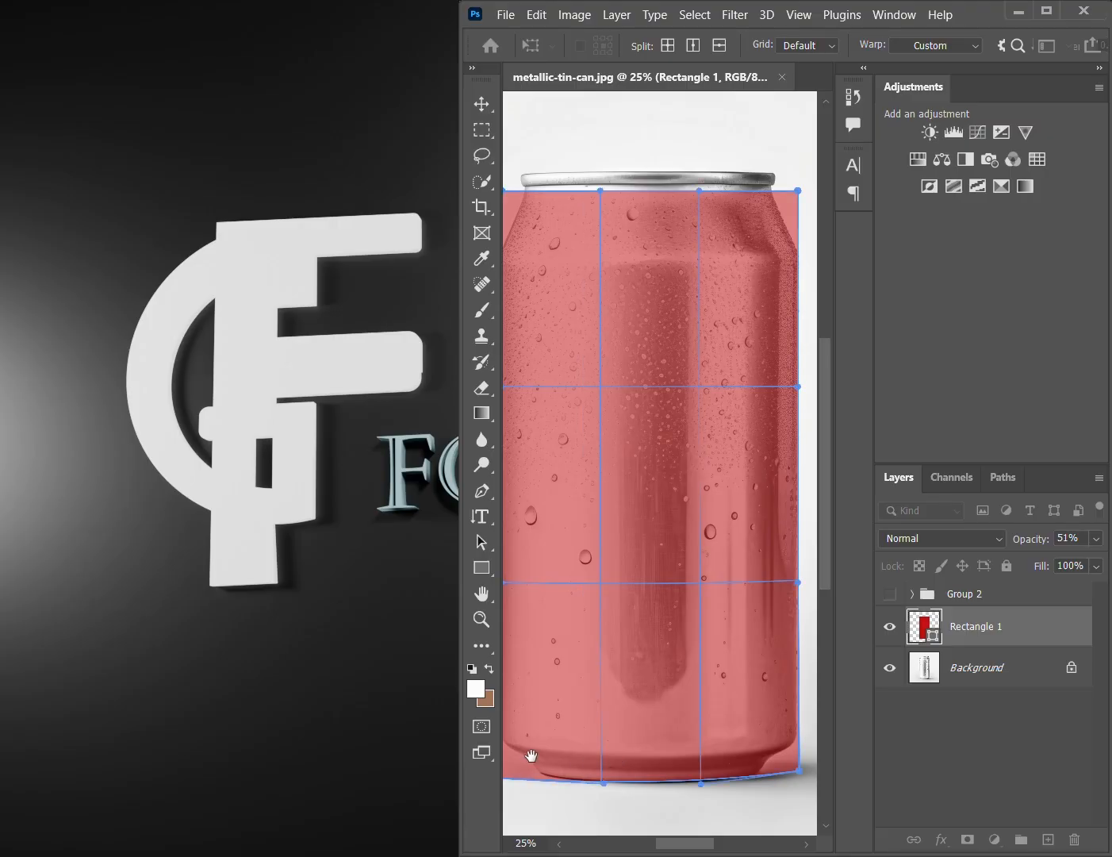
Step: Raise the warp's lower-left corner to match the base curve, move its upper-left corner slightly outward, and apply the warp
drag(531, 755, 647, 724)
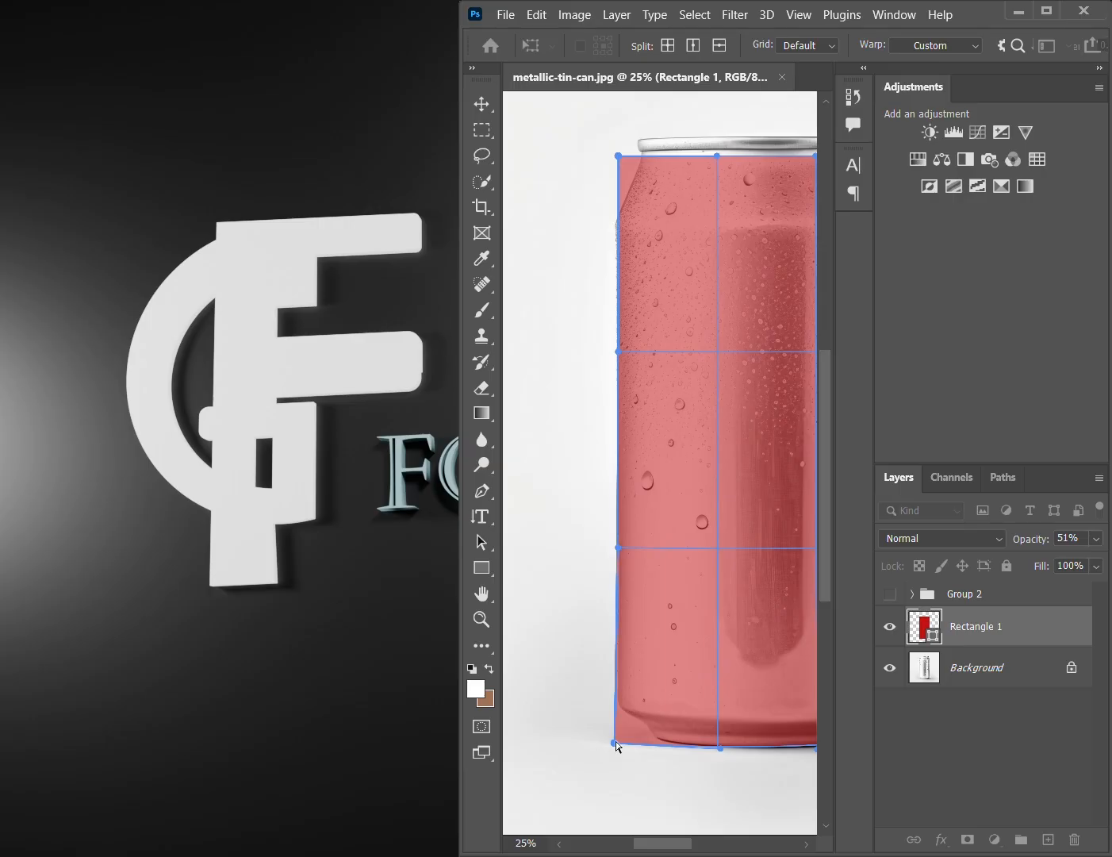
drag(615, 742, 616, 736)
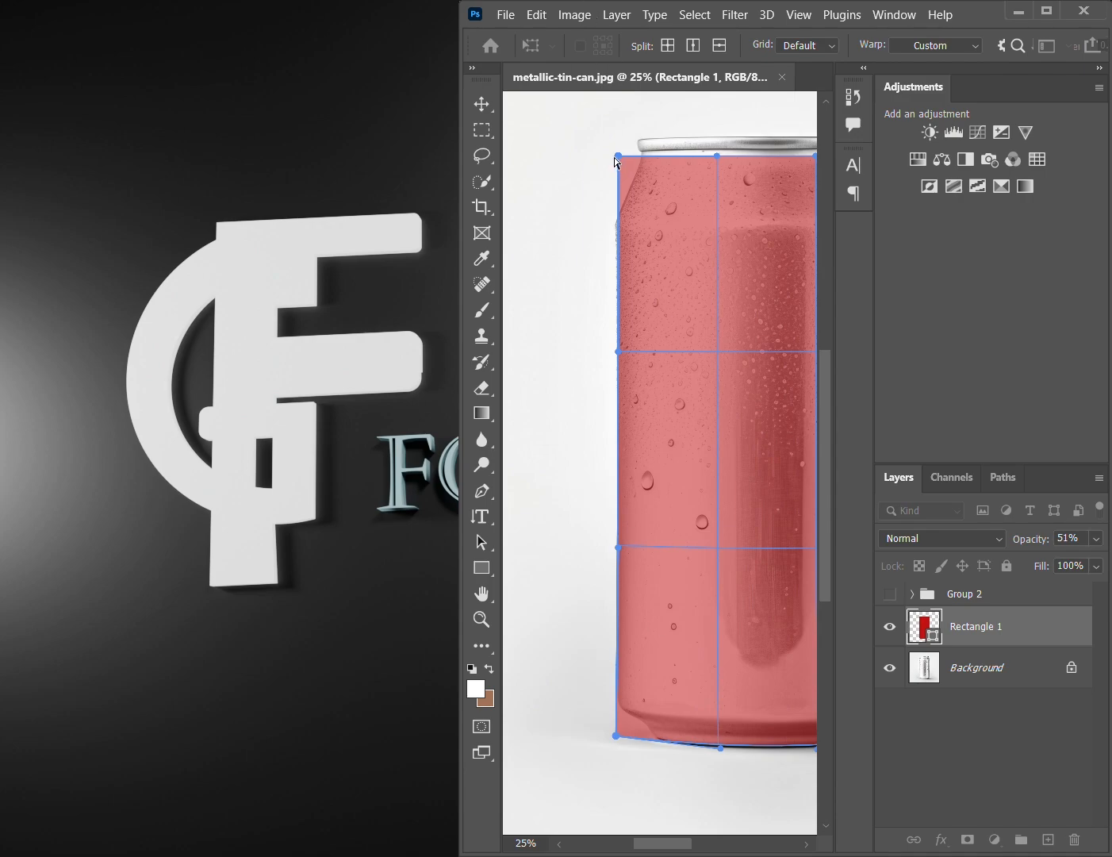
drag(614, 158, 613, 158)
drag(643, 205, 588, 212)
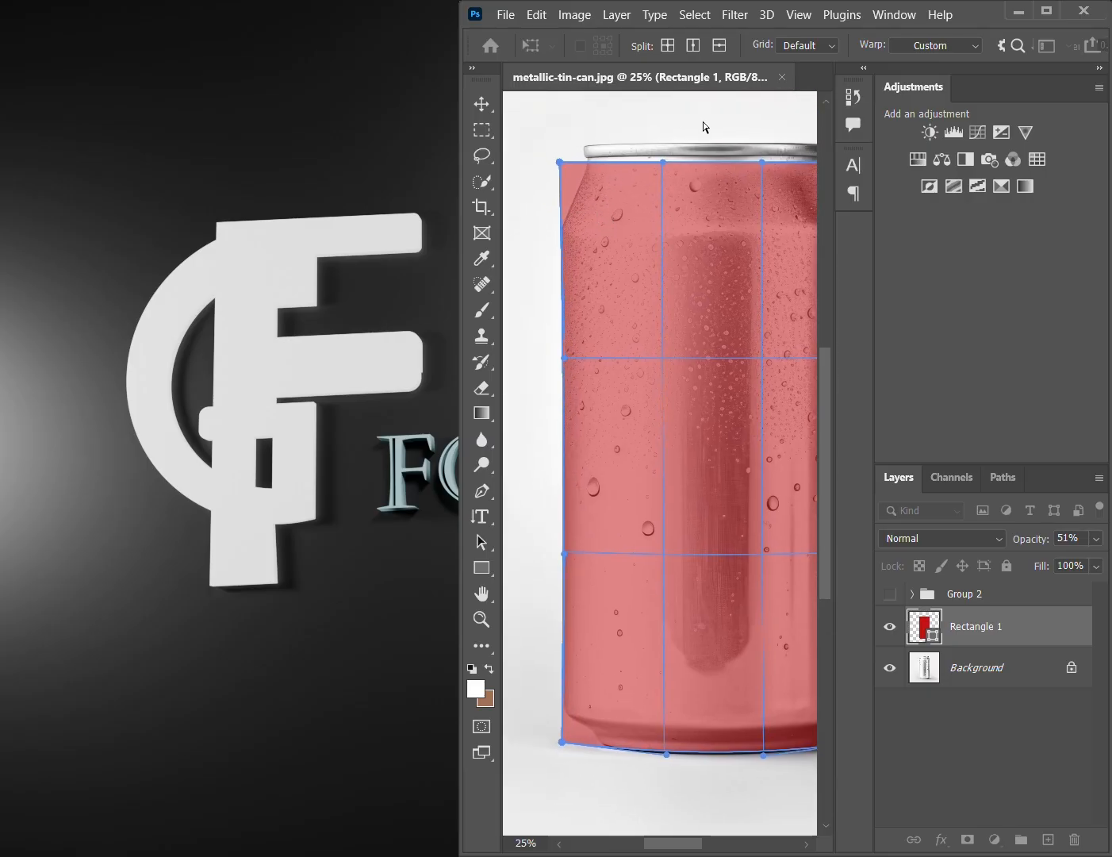
key(Return)
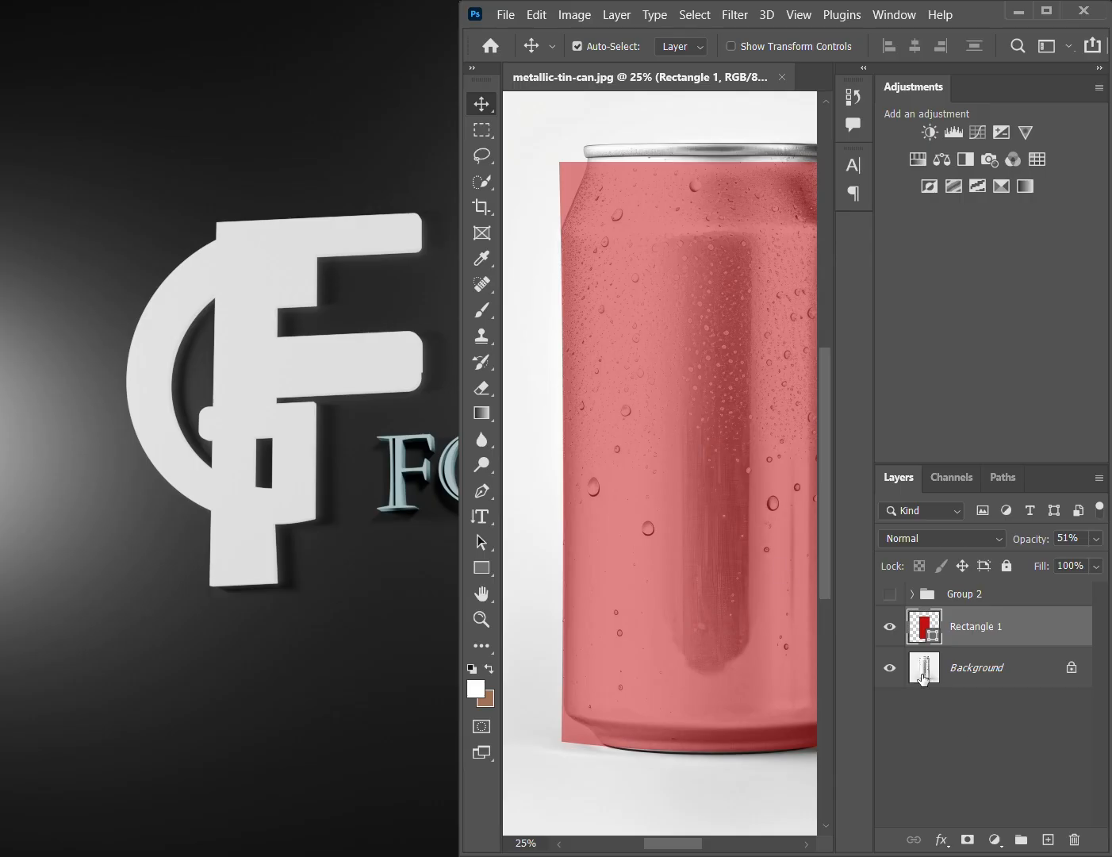
Step: Set the Rectangle 1 layer's opacity to 100% and convert the layer to a smart object
click(1097, 540)
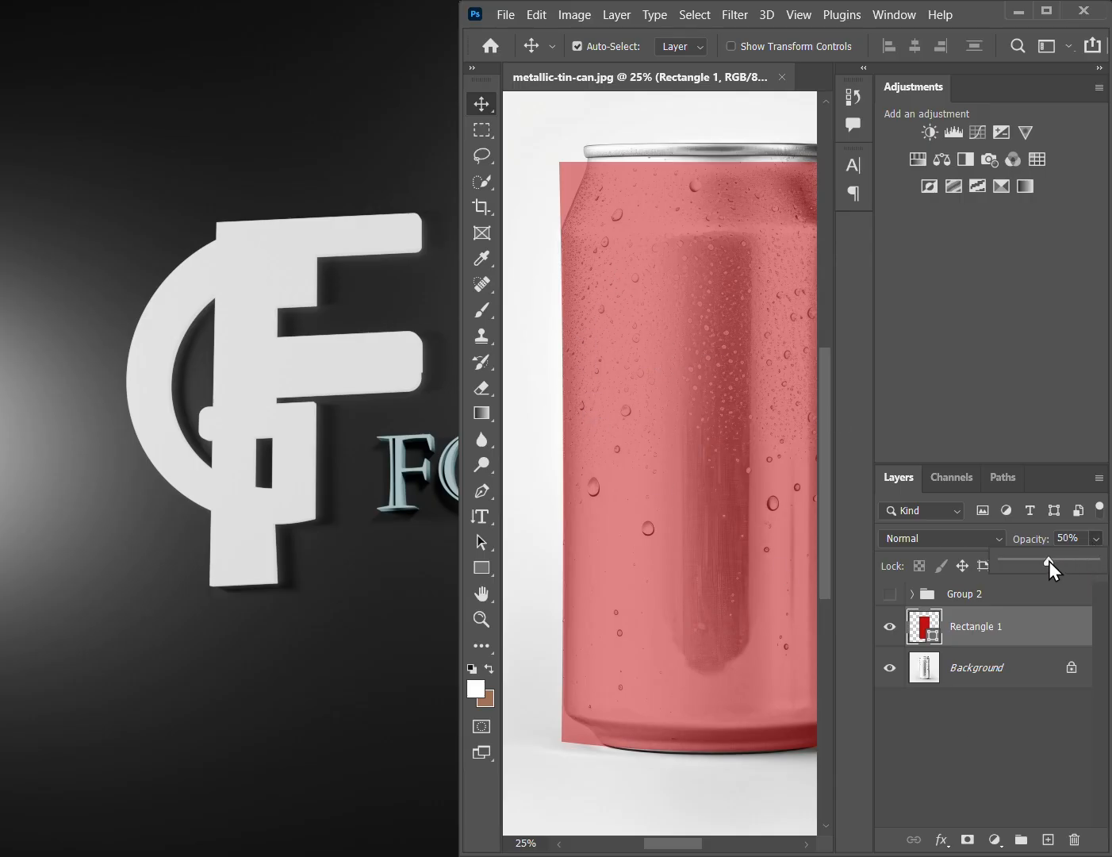
drag(1048, 560, 1096, 563)
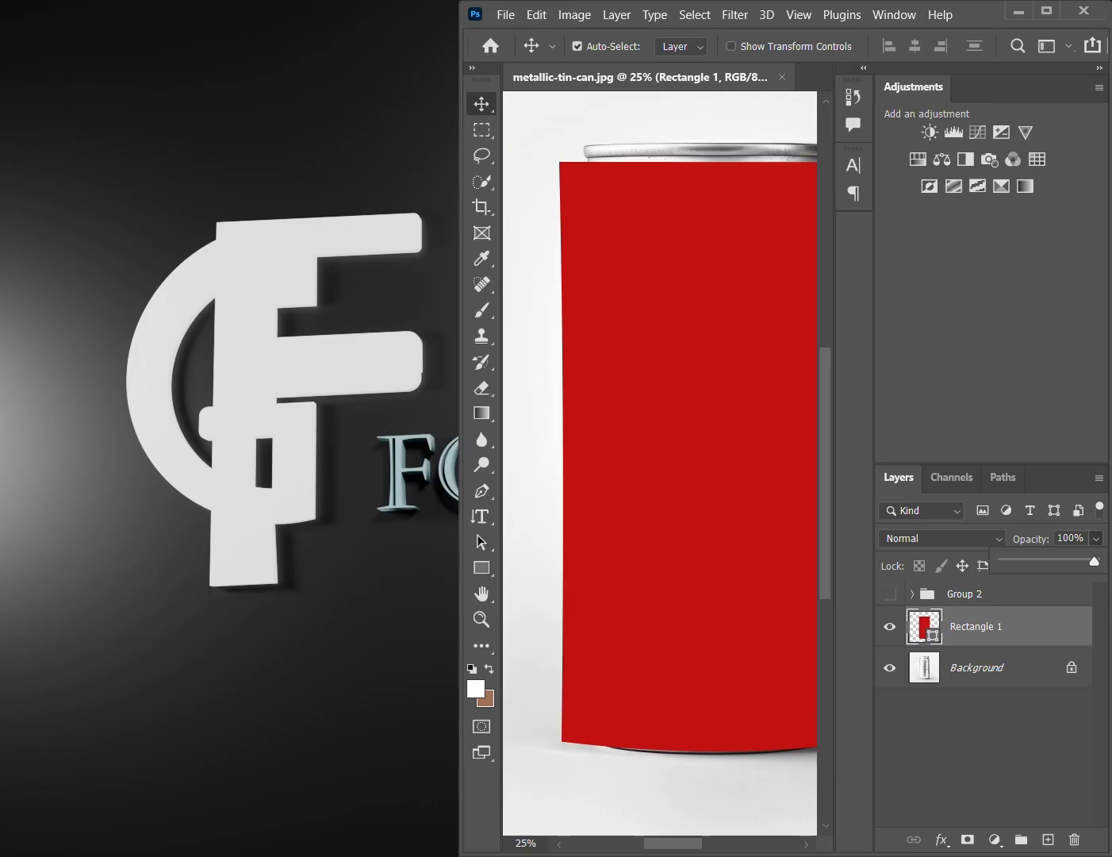
right_click(973, 641)
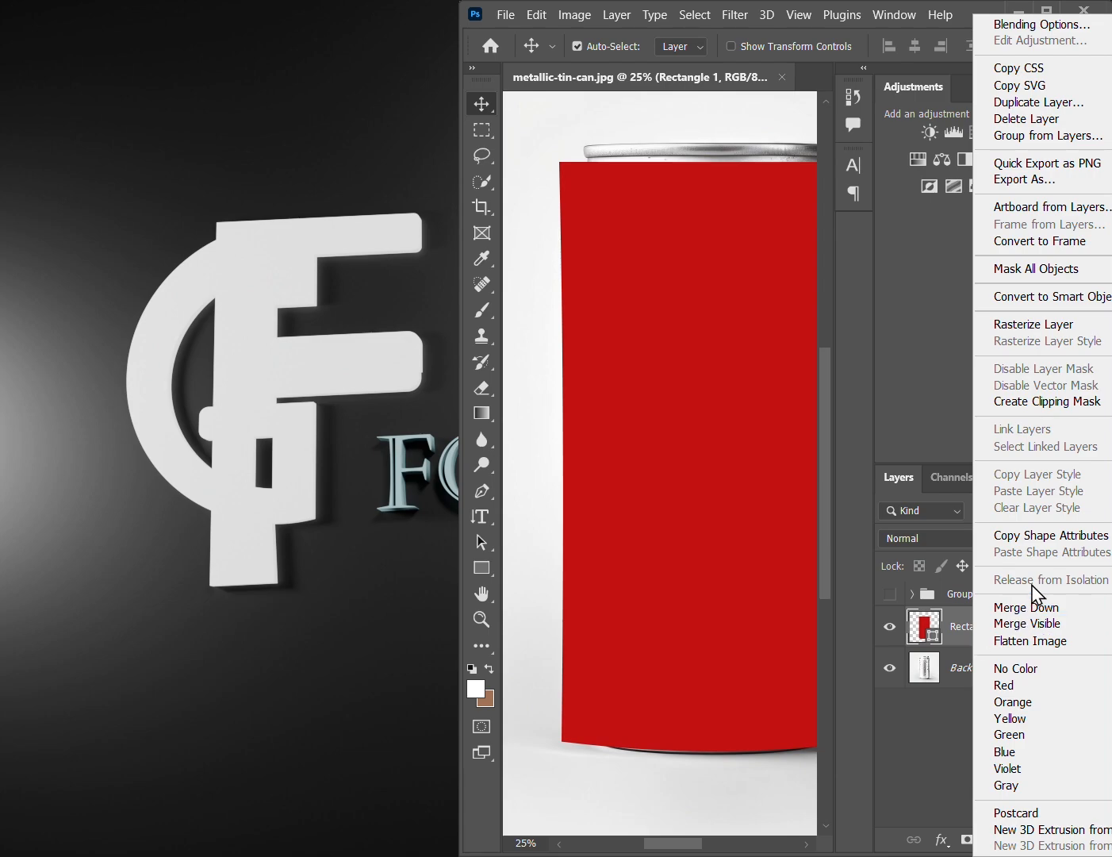
click(1047, 315)
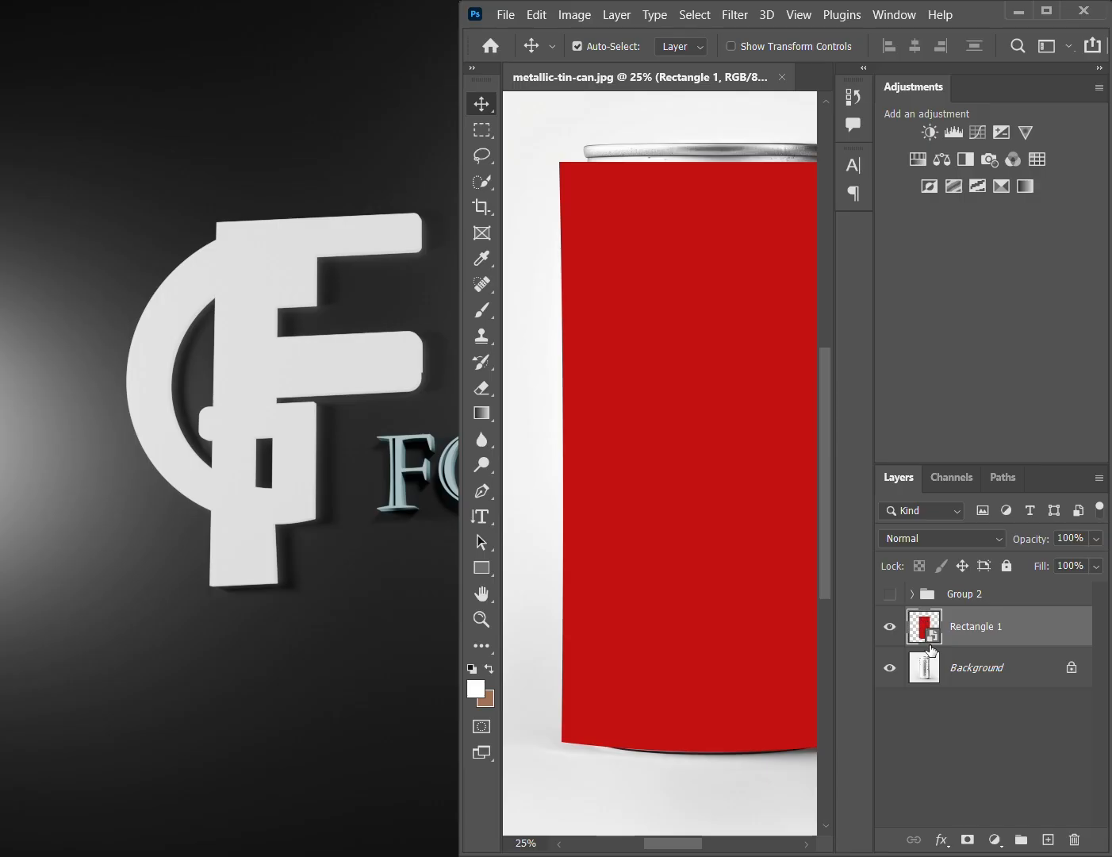
Step: Hide the Rectangle 1 layer and select the can on the Background layer with Select Subject
click(892, 632)
click(980, 674)
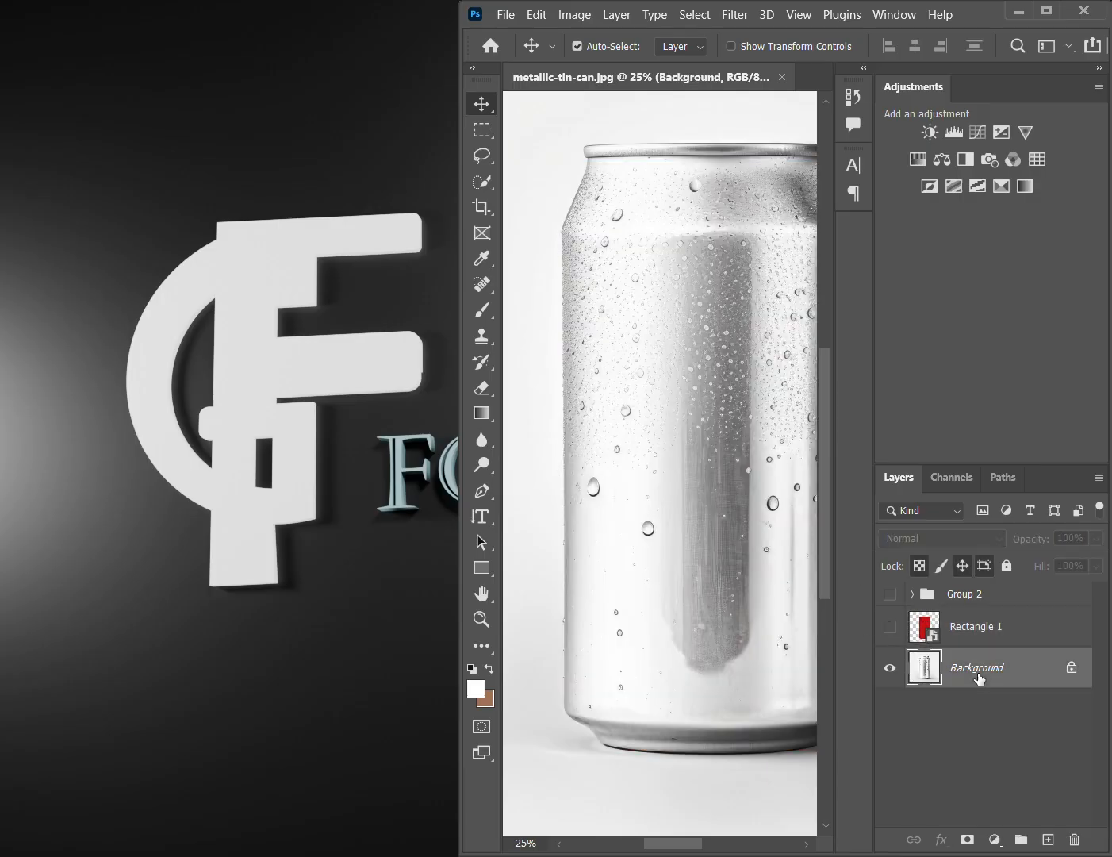
drag(460, 464, 344, 465)
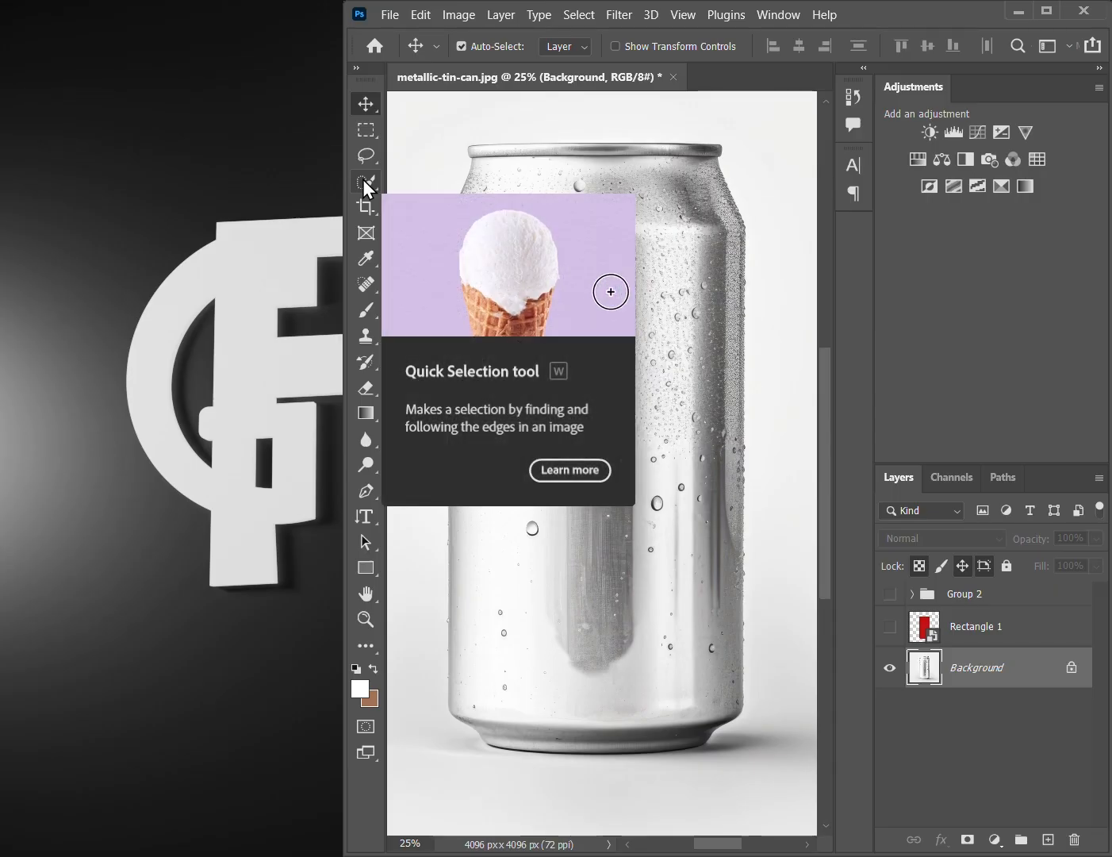
click(362, 178)
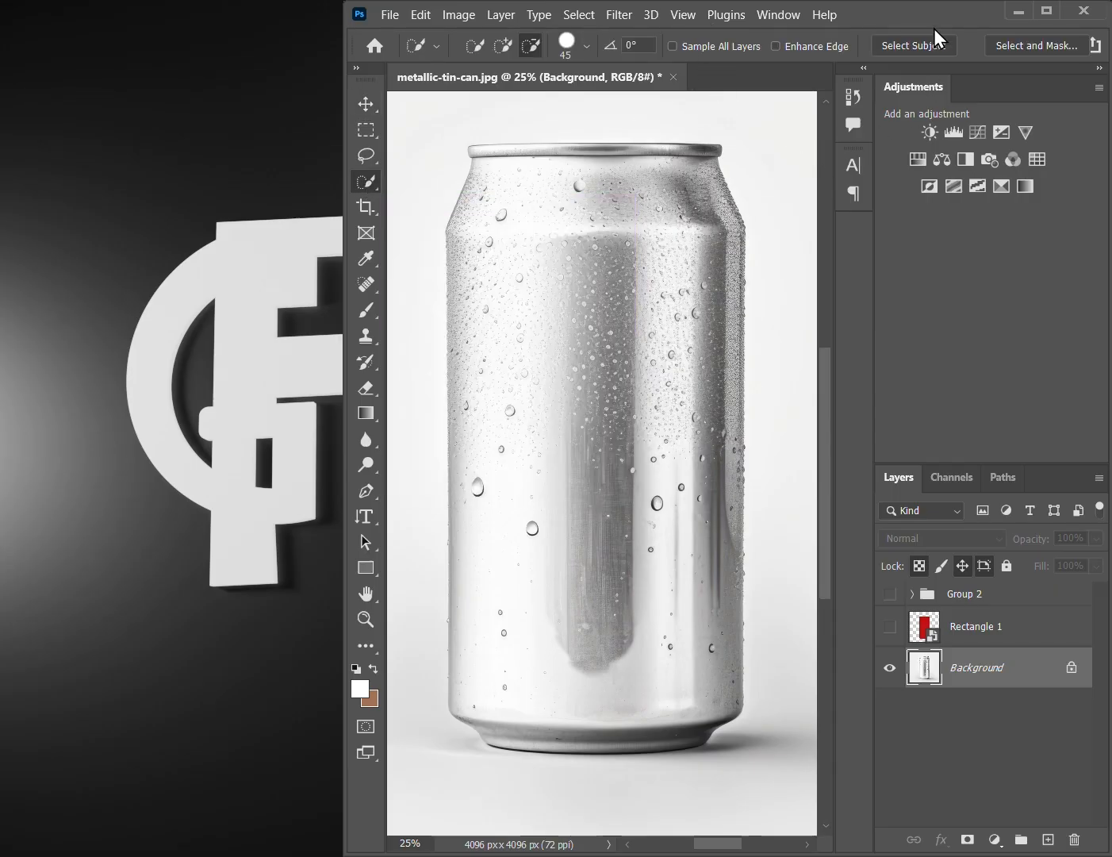
drag(933, 23, 933, 121)
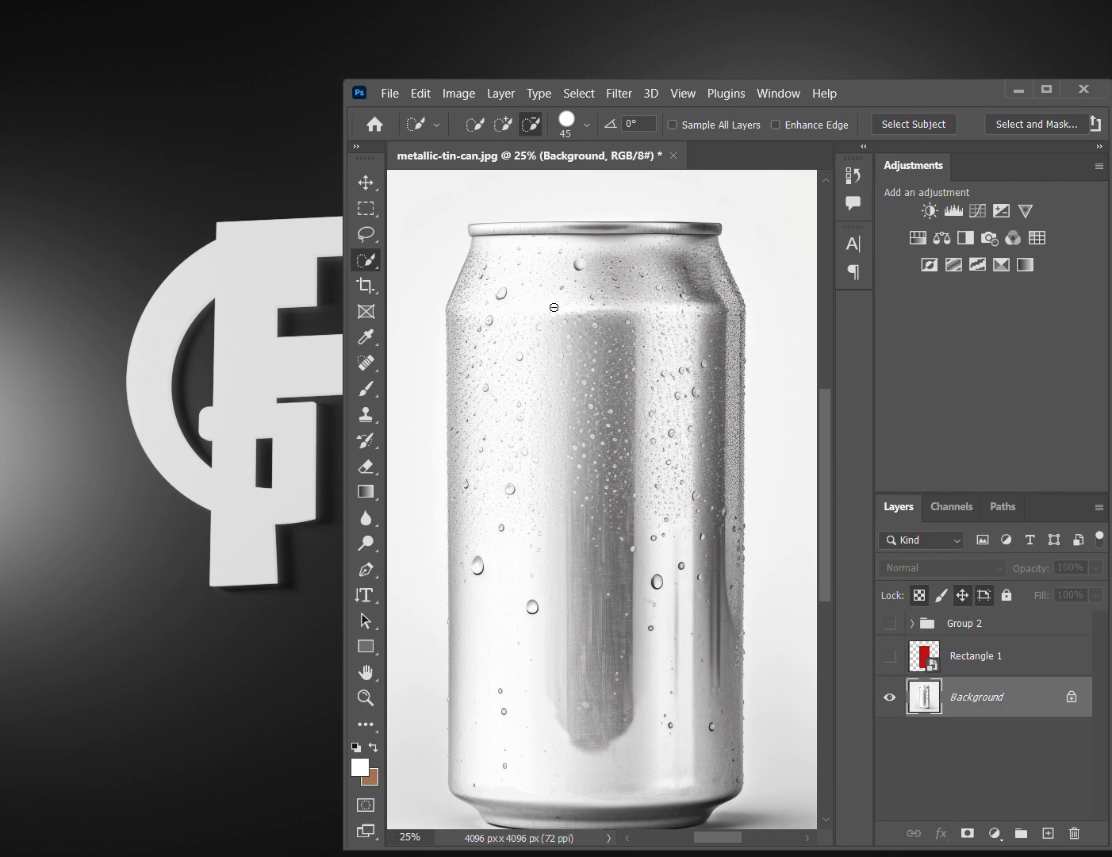
click(909, 124)
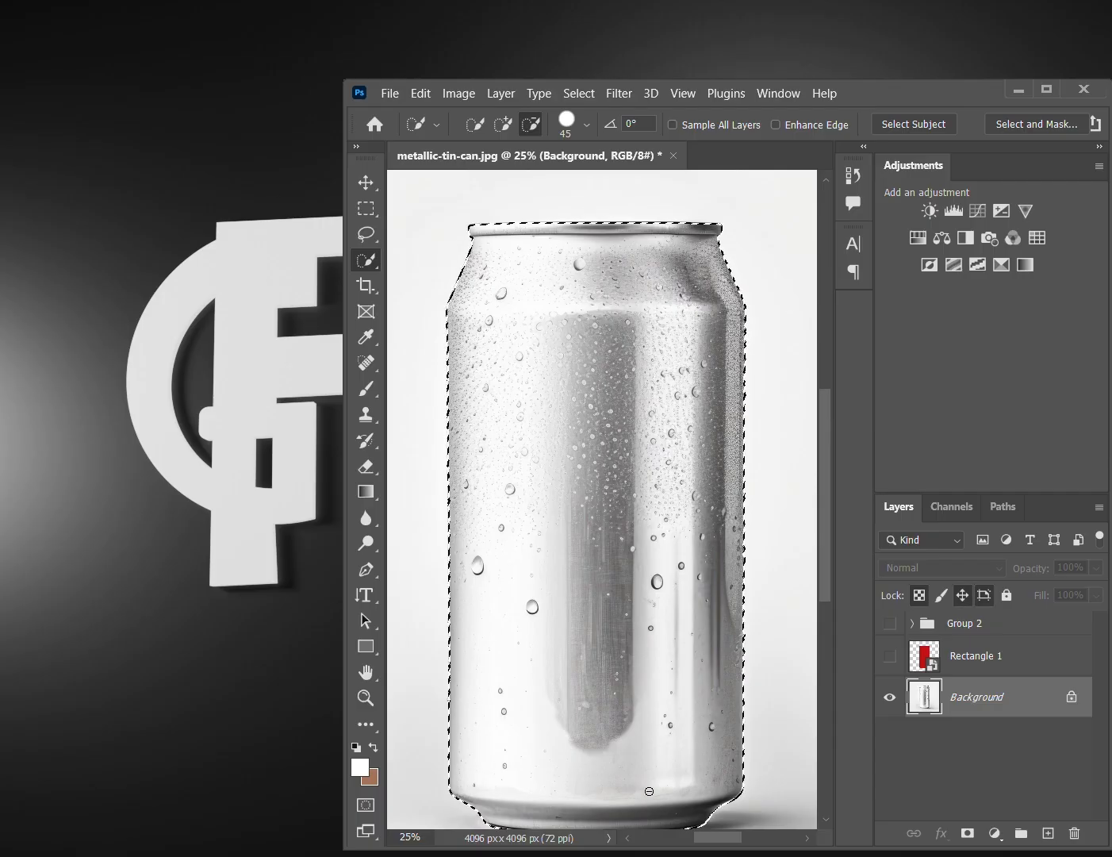
Step: Subtract the dark rim at the can's base from the selection with the Quick Selection tool at size 45
scroll(824, 590, down, 3)
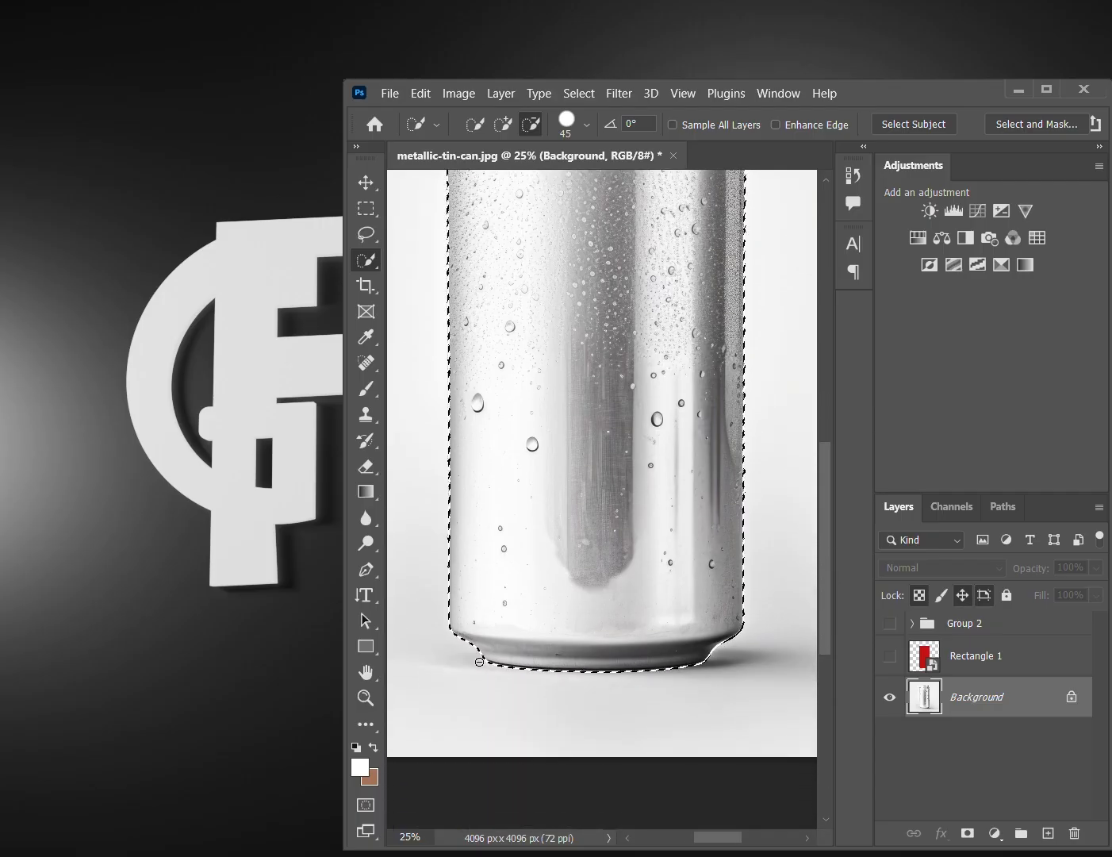
drag(485, 661, 632, 661)
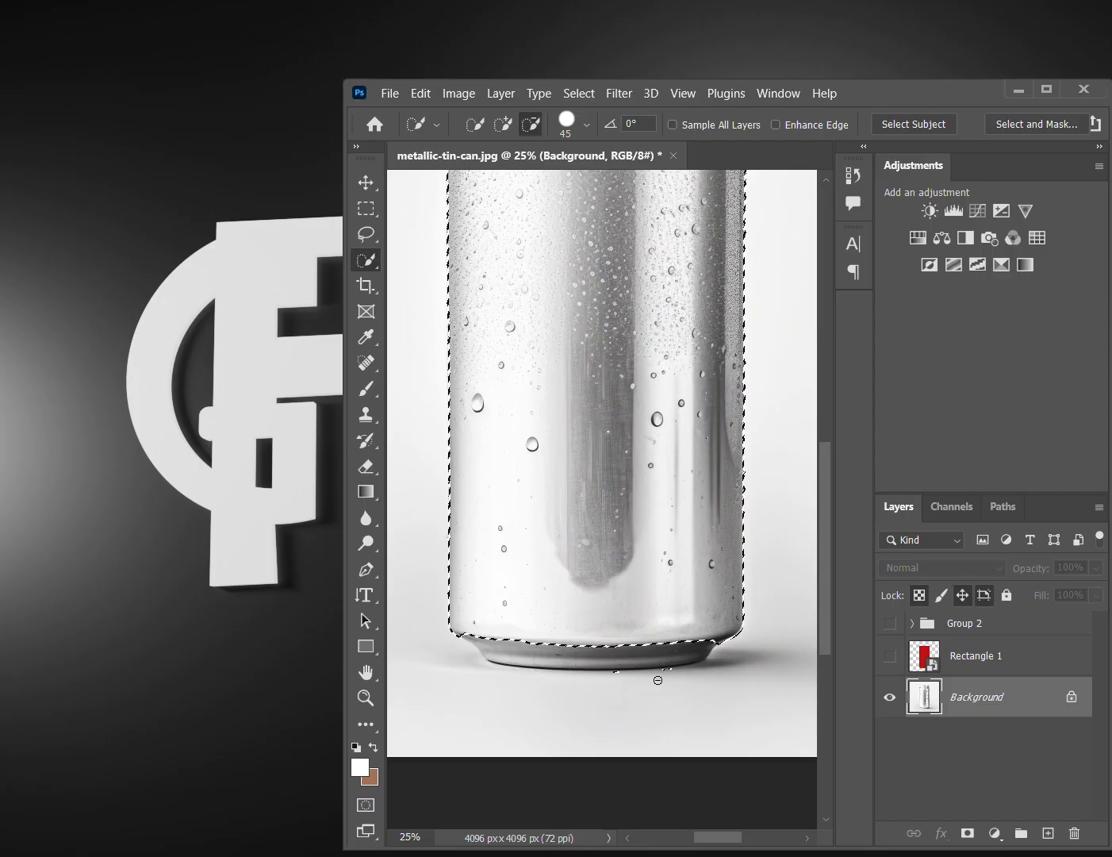
Step: Enlarge the Quick Selection brush to 200 and subtract the stray selection fragments below the base and at its lower-right corner
key(bracketright)
key(bracketright)
key(bracketright)
key(bracketright)
key(bracketright)
key(bracketright)
key(bracketright)
key(bracketright)
key(bracketright)
key(bracketright)
key(bracketright)
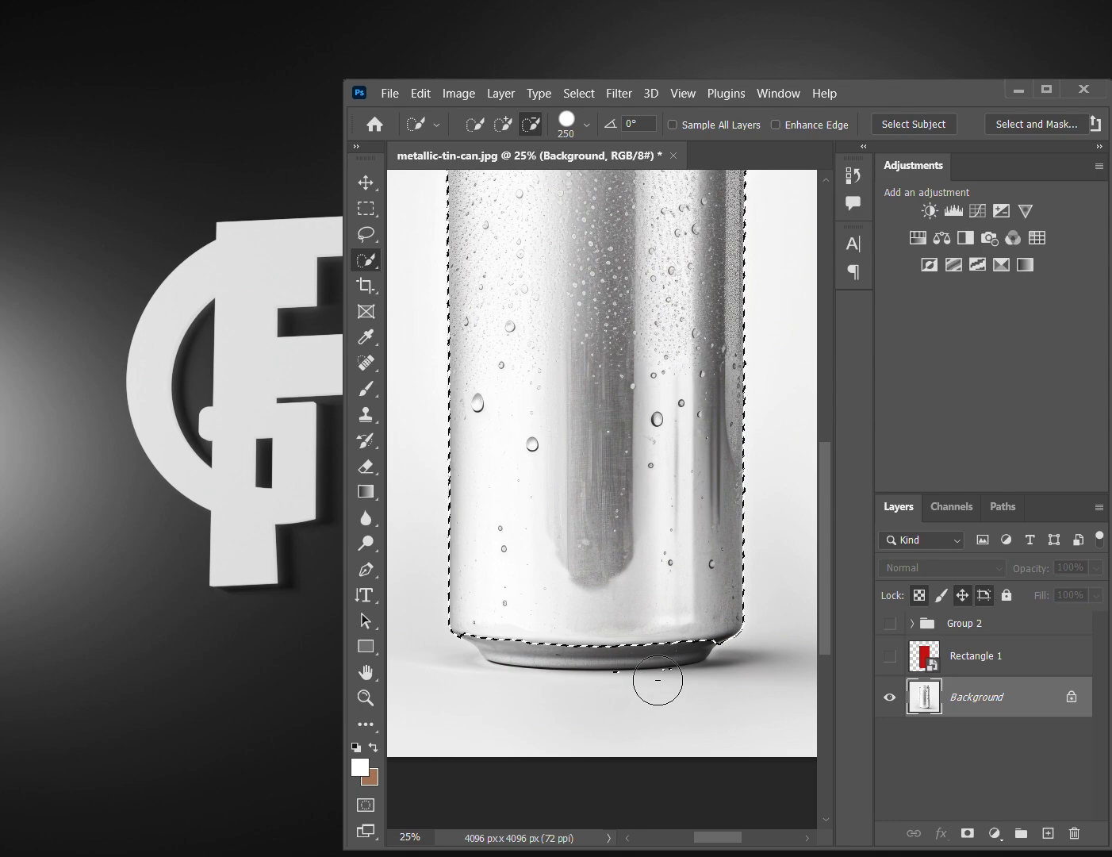
key(bracketleft)
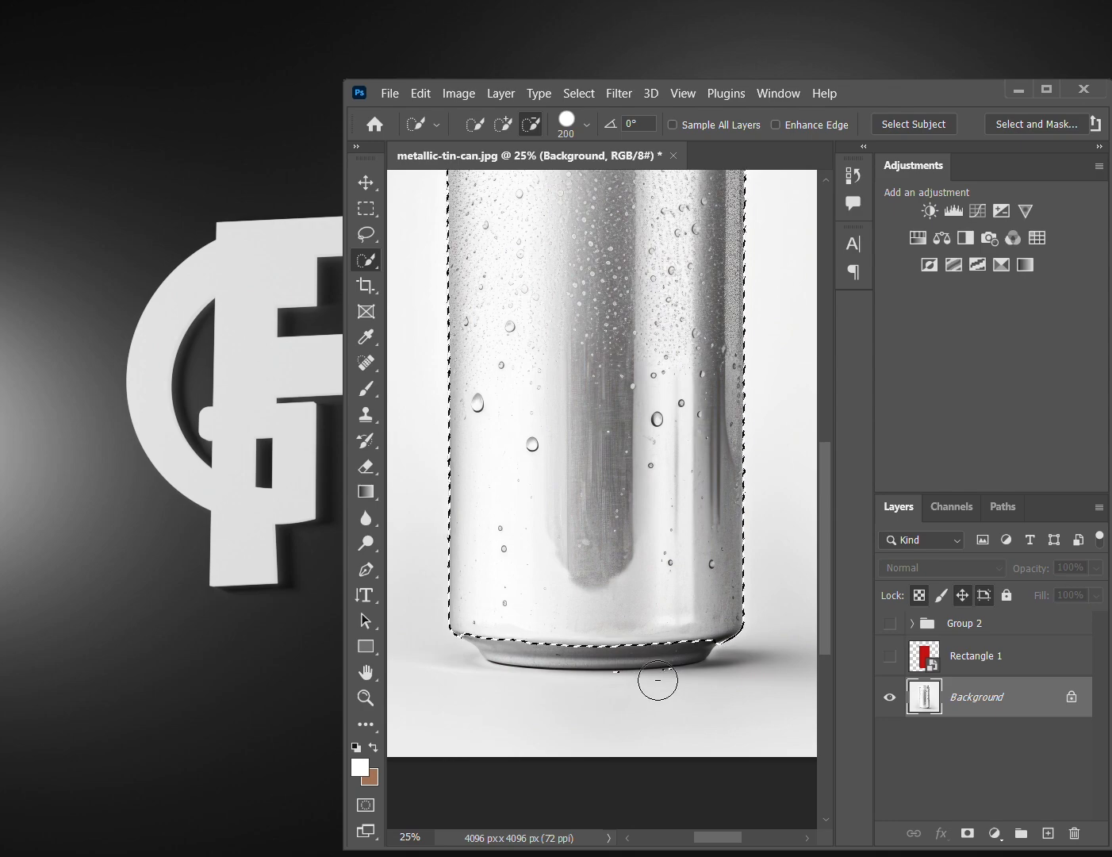
key(ctrl+plus)
key(ctrl+plus)
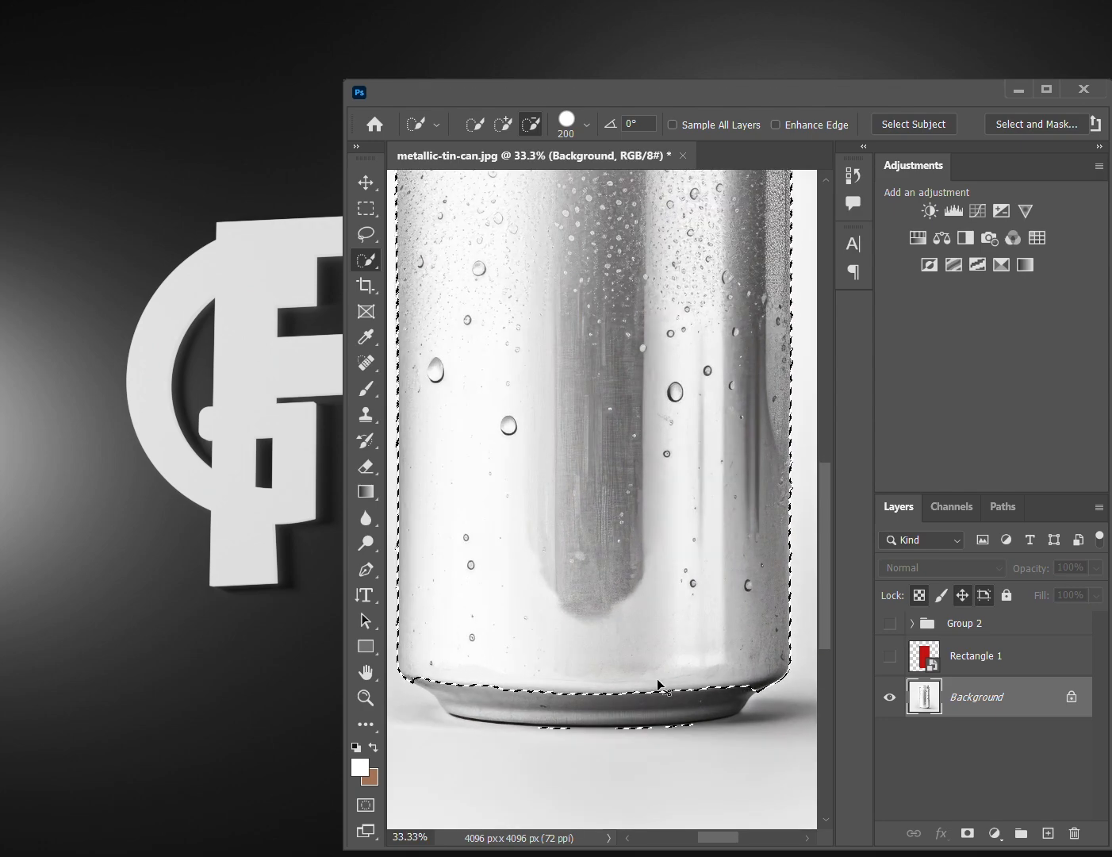
scroll(657, 680, down, 5)
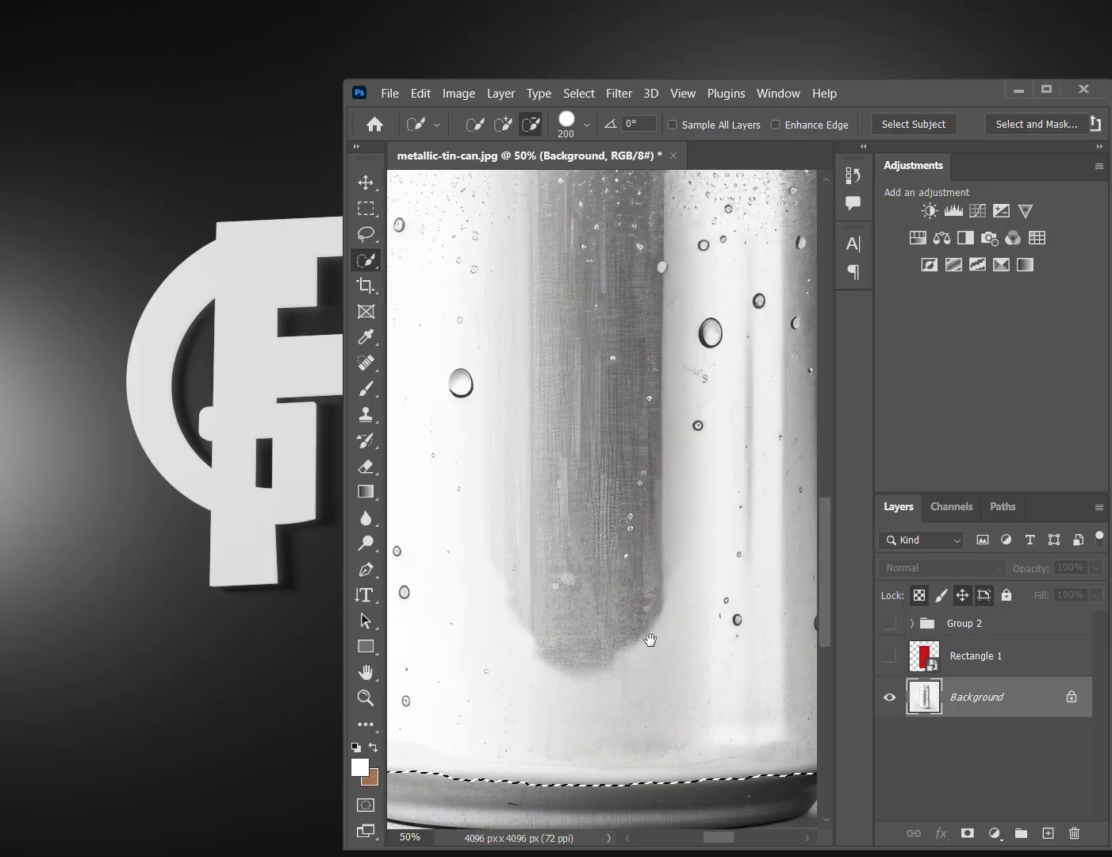
mouse_move(689, 605)
mouse_down()
mouse_move(699, 600)
mouse_move(442, 605)
mouse_up()
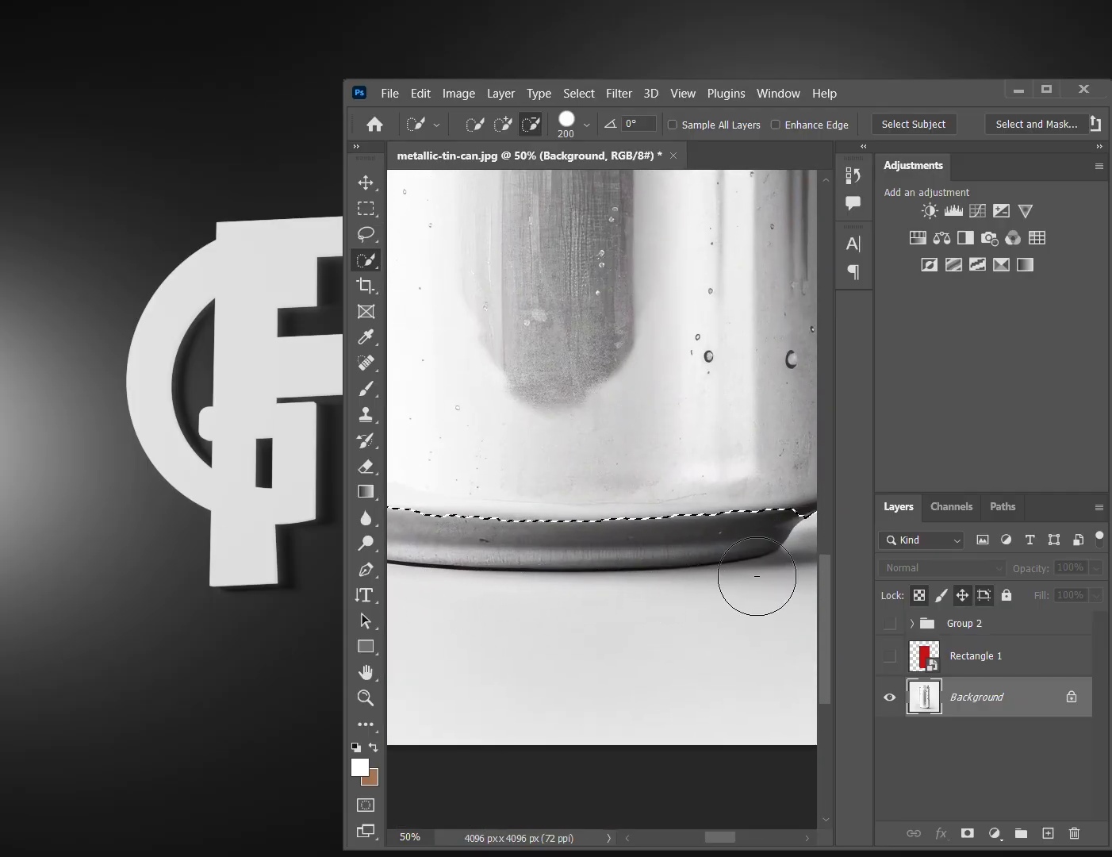
drag(753, 578, 602, 597)
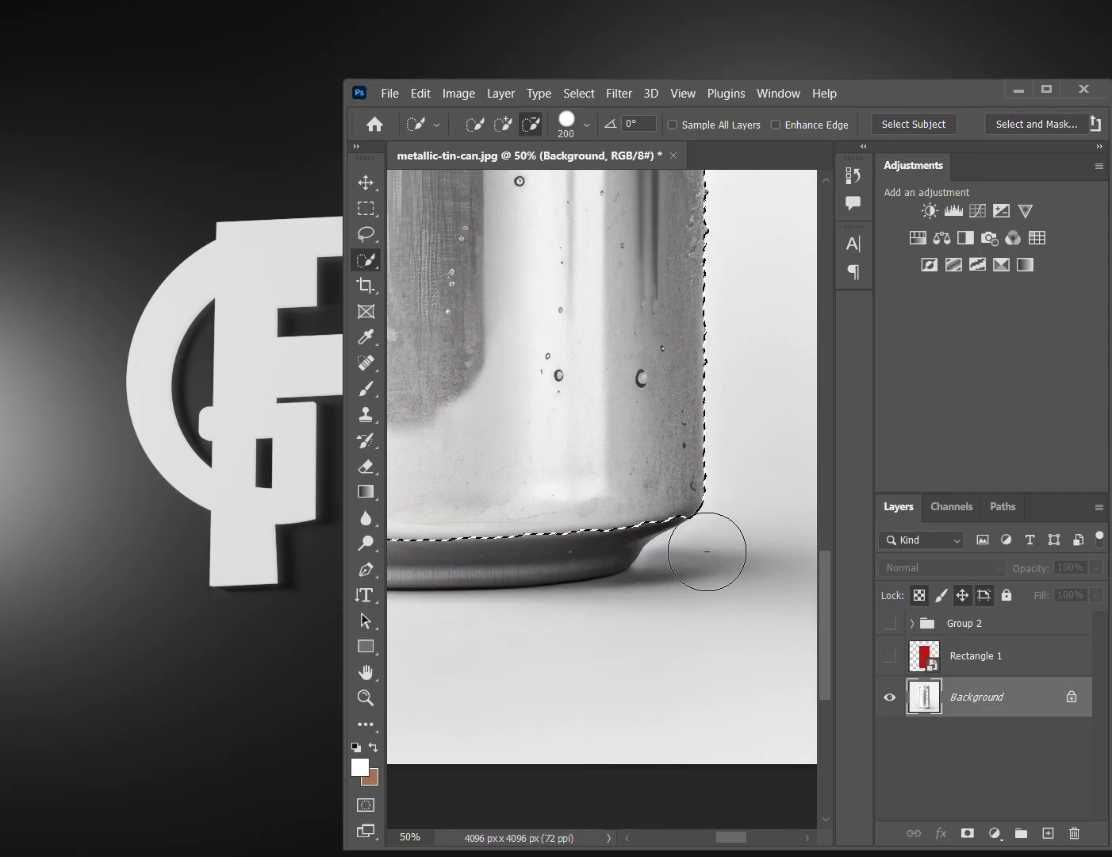
drag(596, 631, 717, 616)
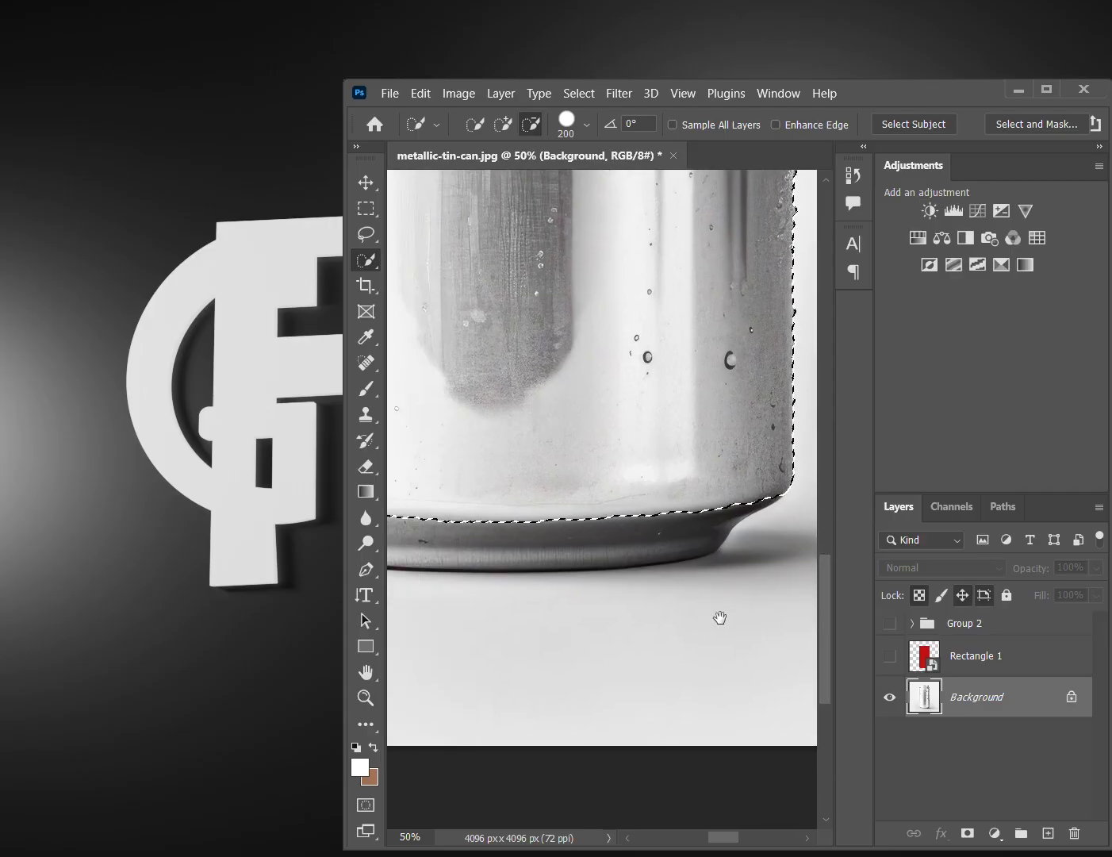
drag(484, 606, 596, 607)
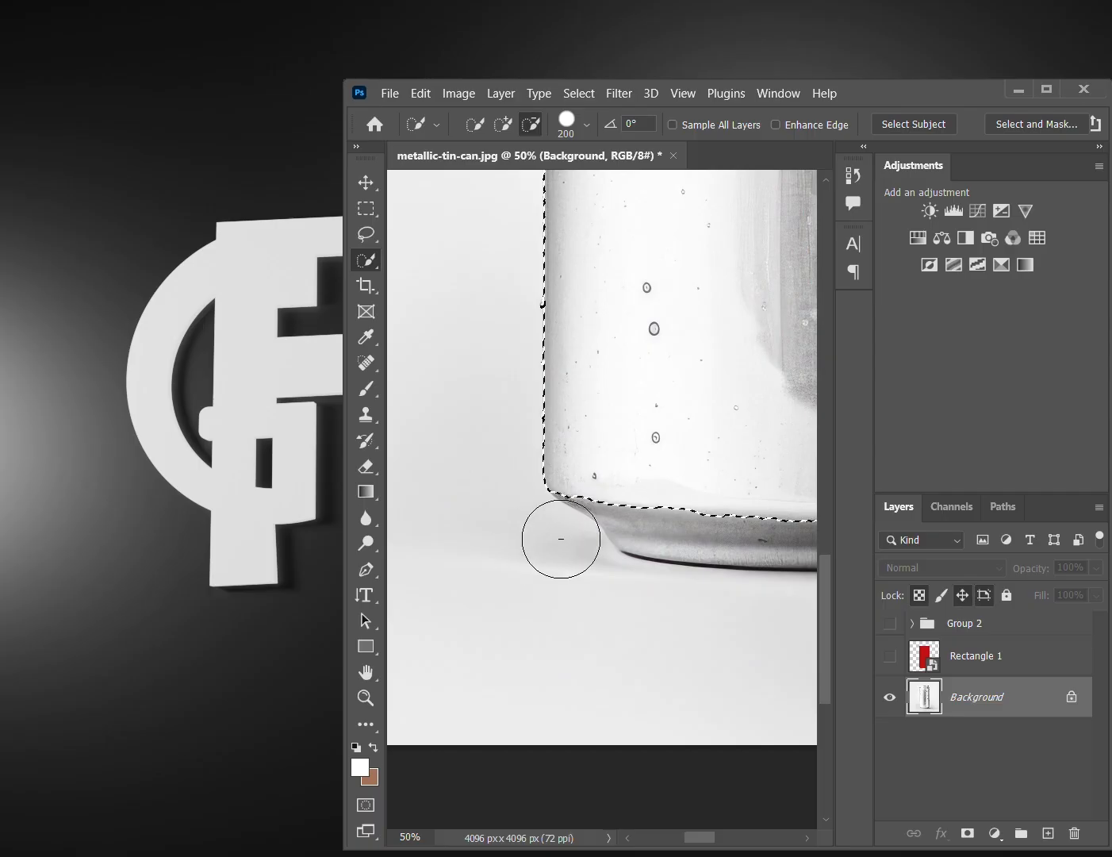
drag(612, 562, 576, 765)
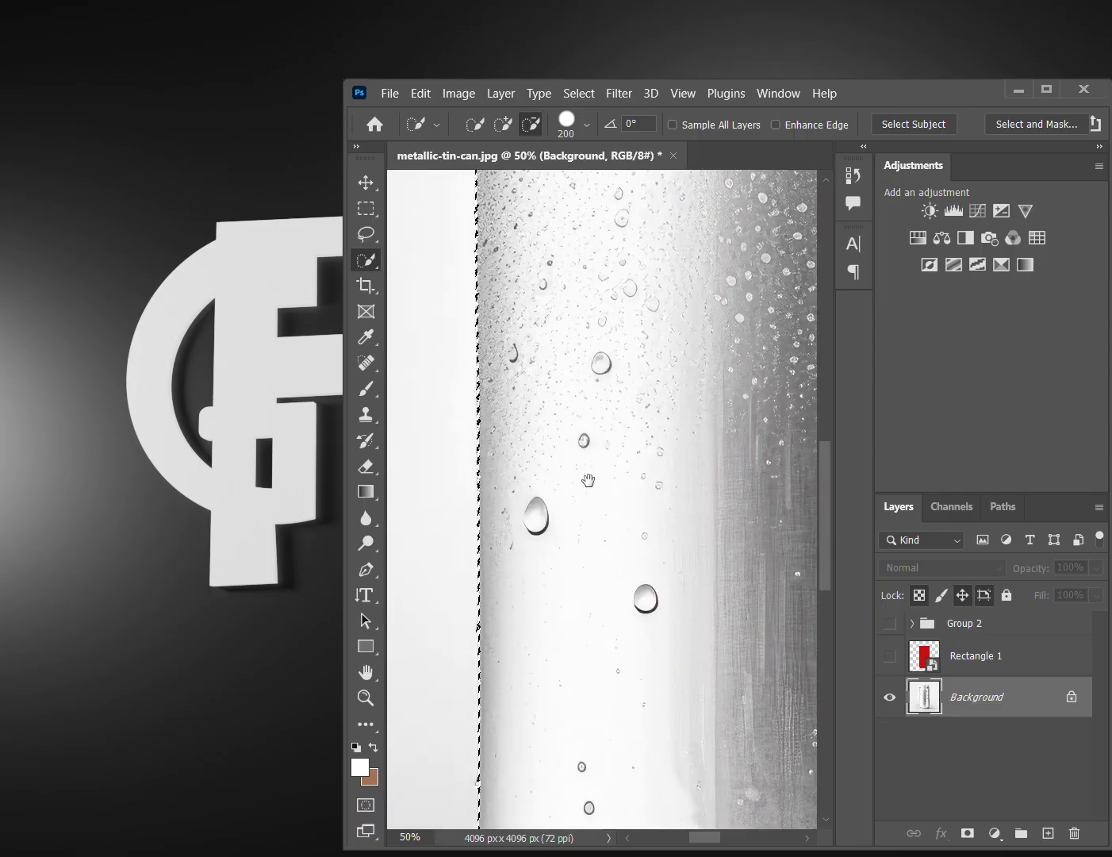
Step: Subtract the can's upper rim from the selection along its full width with the Quick Selection tool at size 200
drag(585, 476, 623, 655)
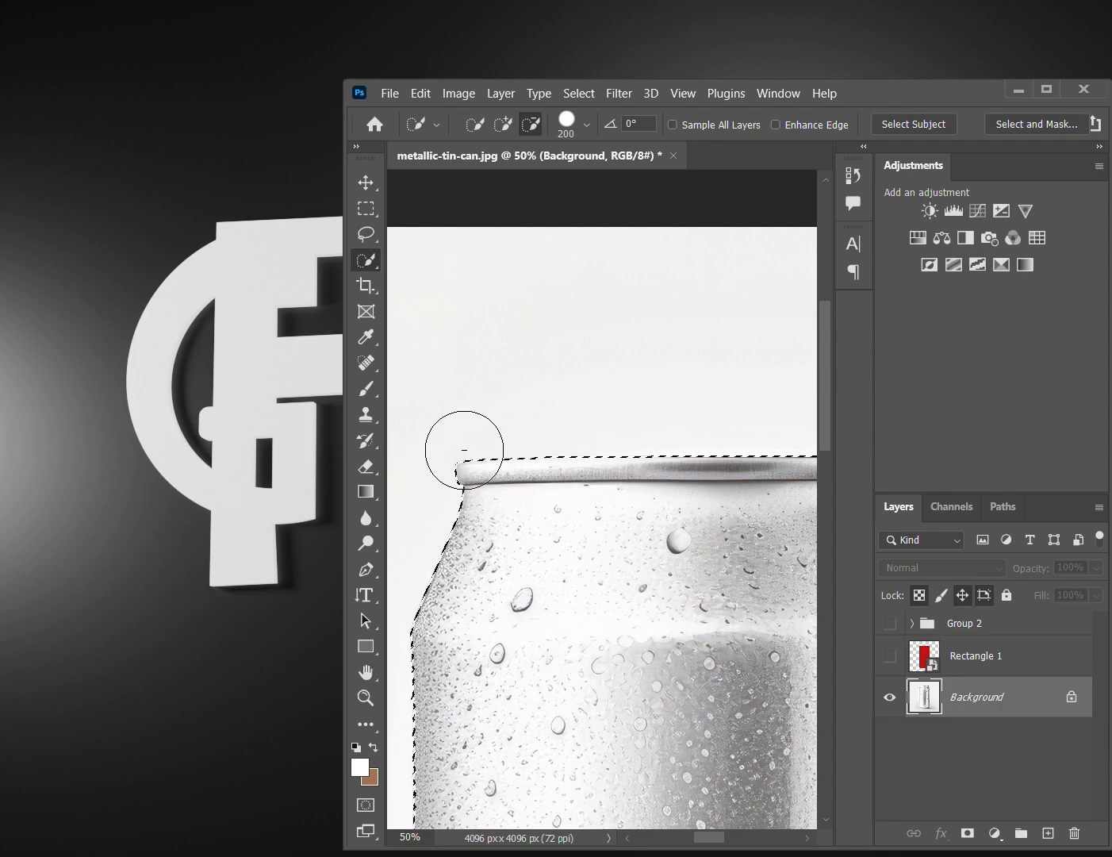
drag(467, 443, 713, 430)
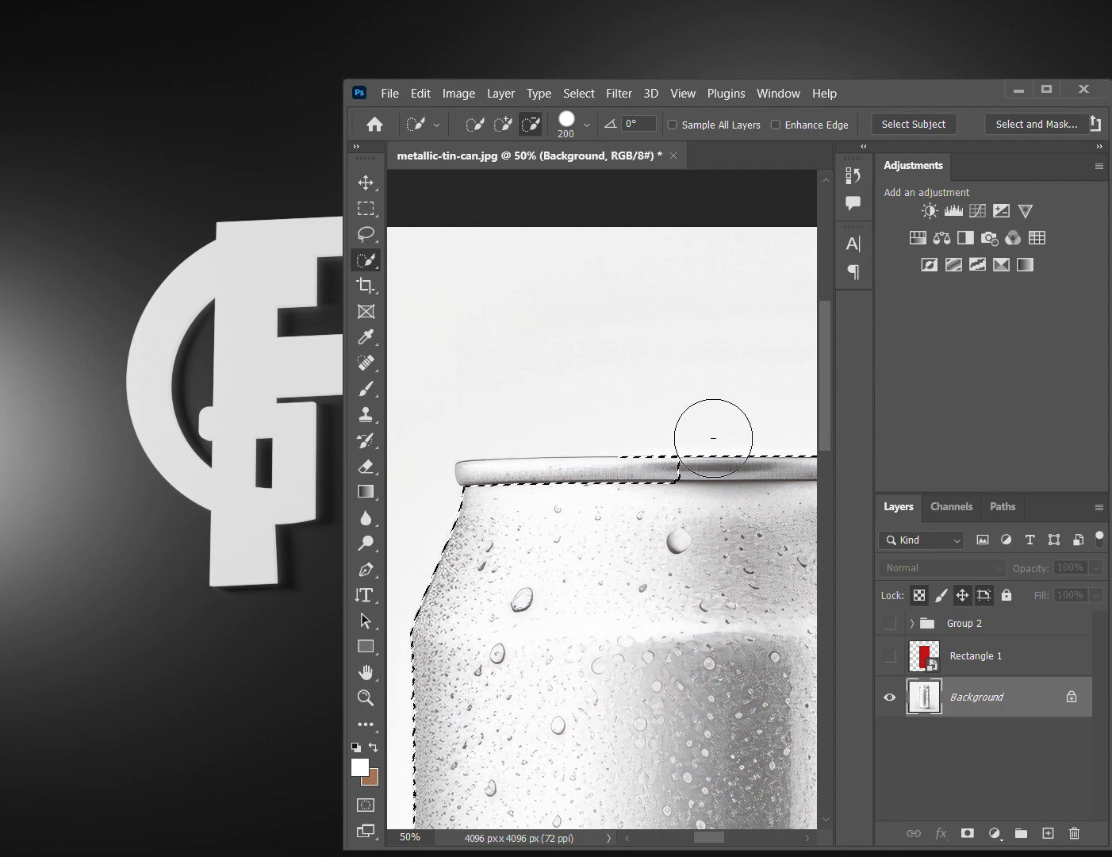
drag(730, 548, 548, 561)
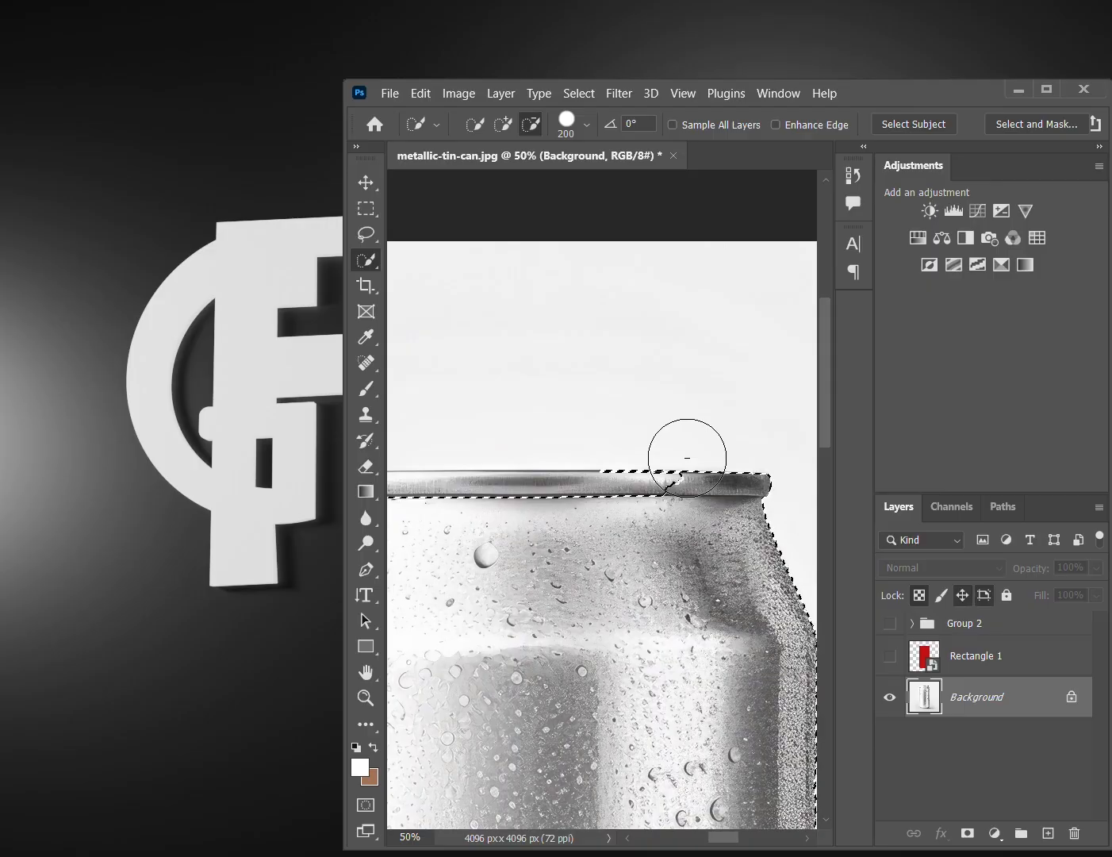
drag(687, 456, 715, 449)
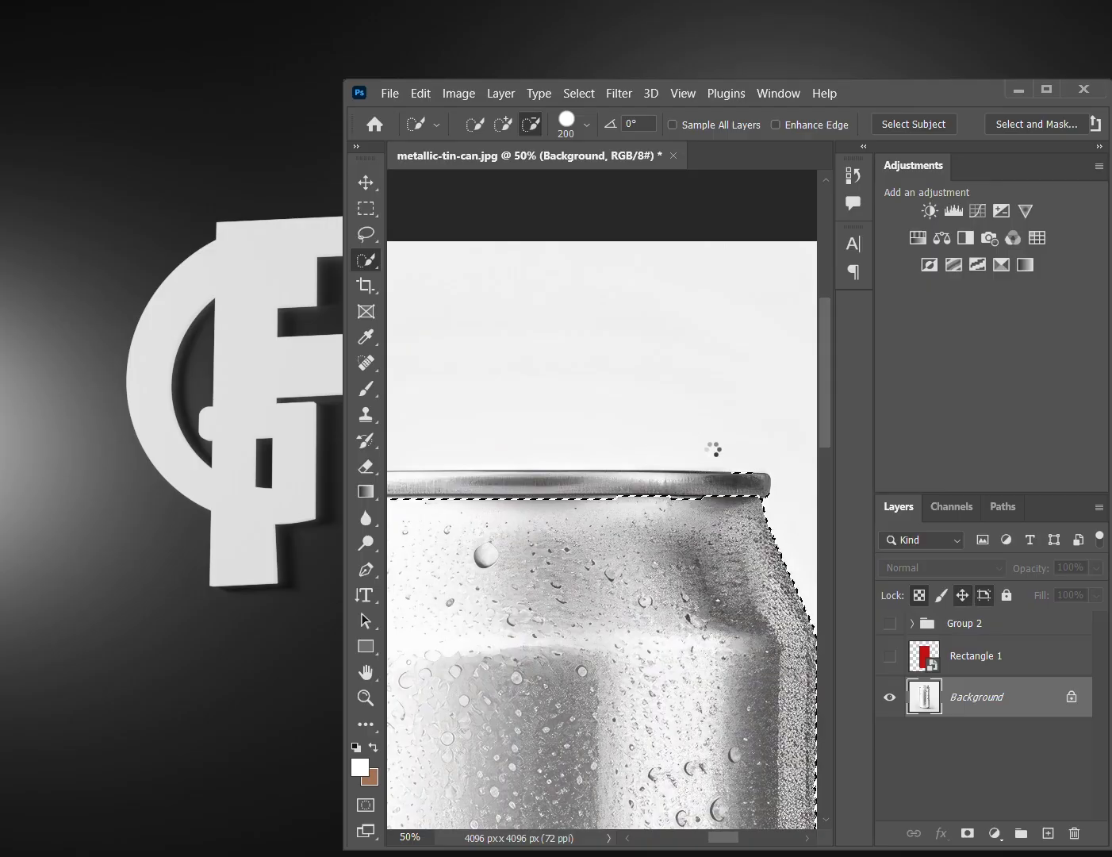
drag(582, 651, 645, 516)
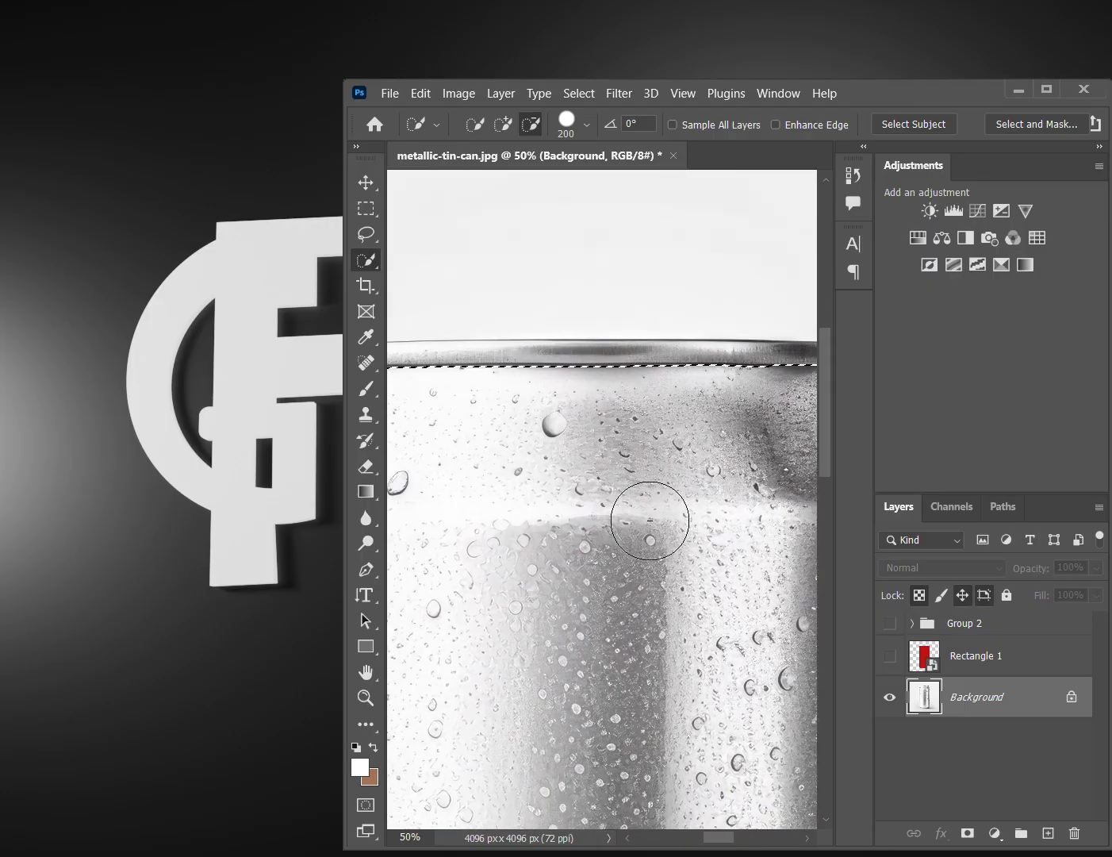
Step: Group the Rectangle 1 layer, show it, and mask the new group with the can body selection
scroll(649, 520, down, 5)
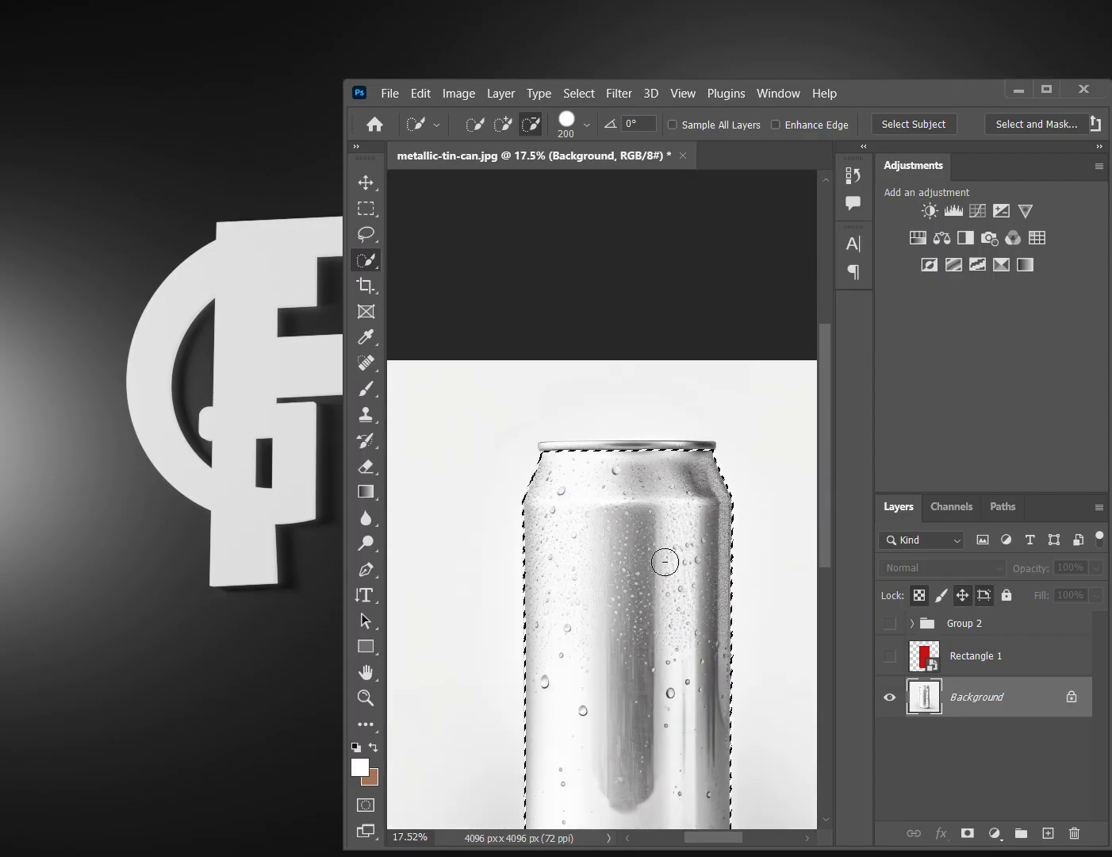
click(983, 661)
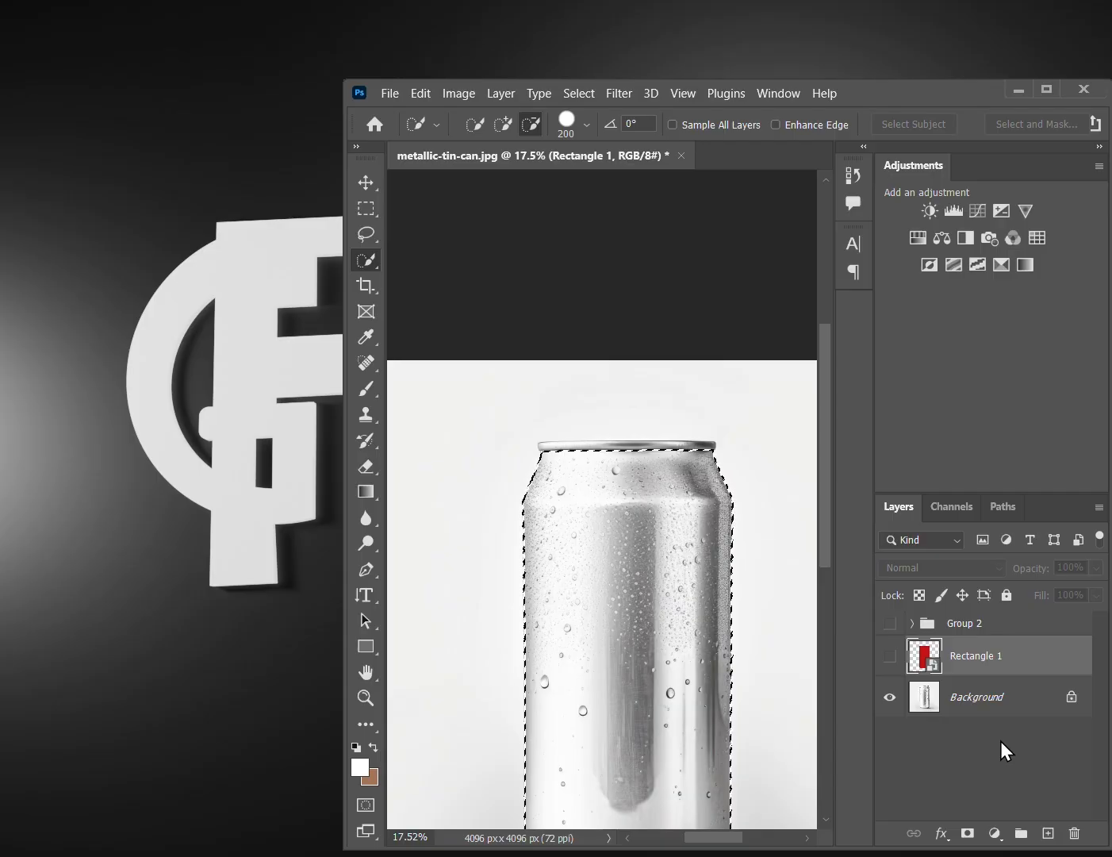
key(ctrl+g)
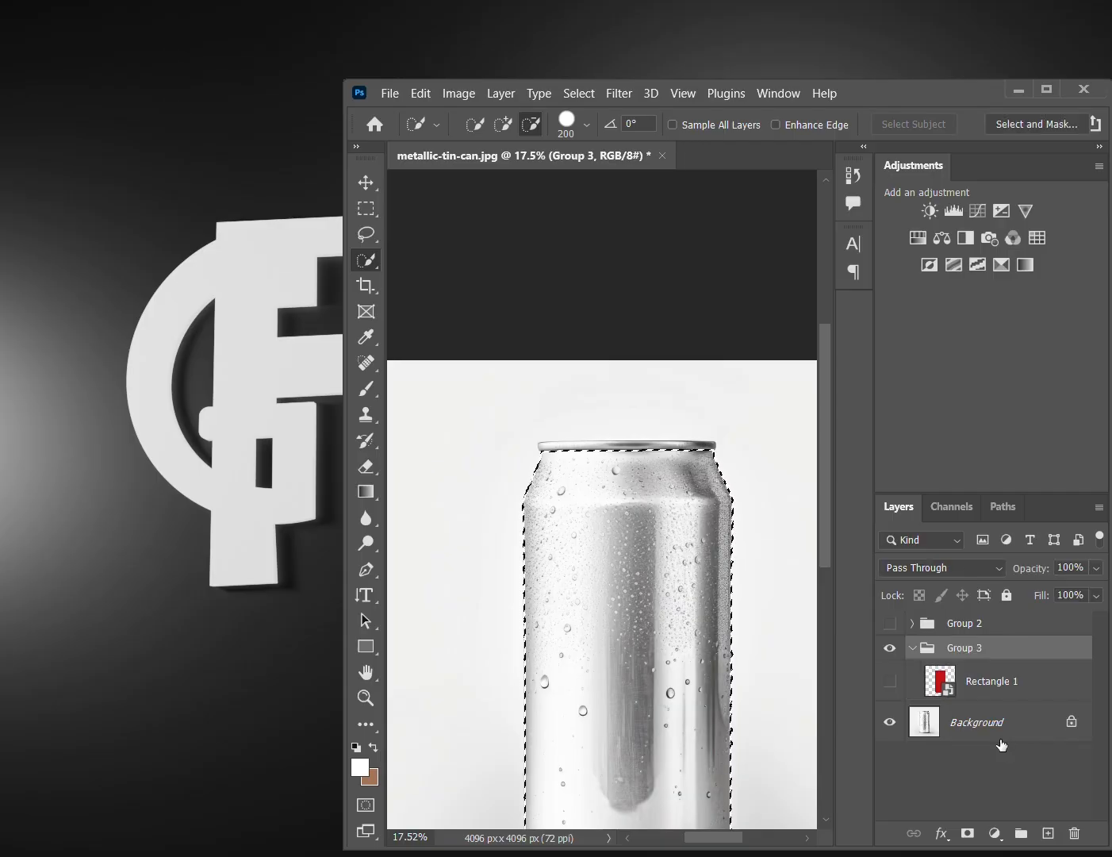
click(890, 683)
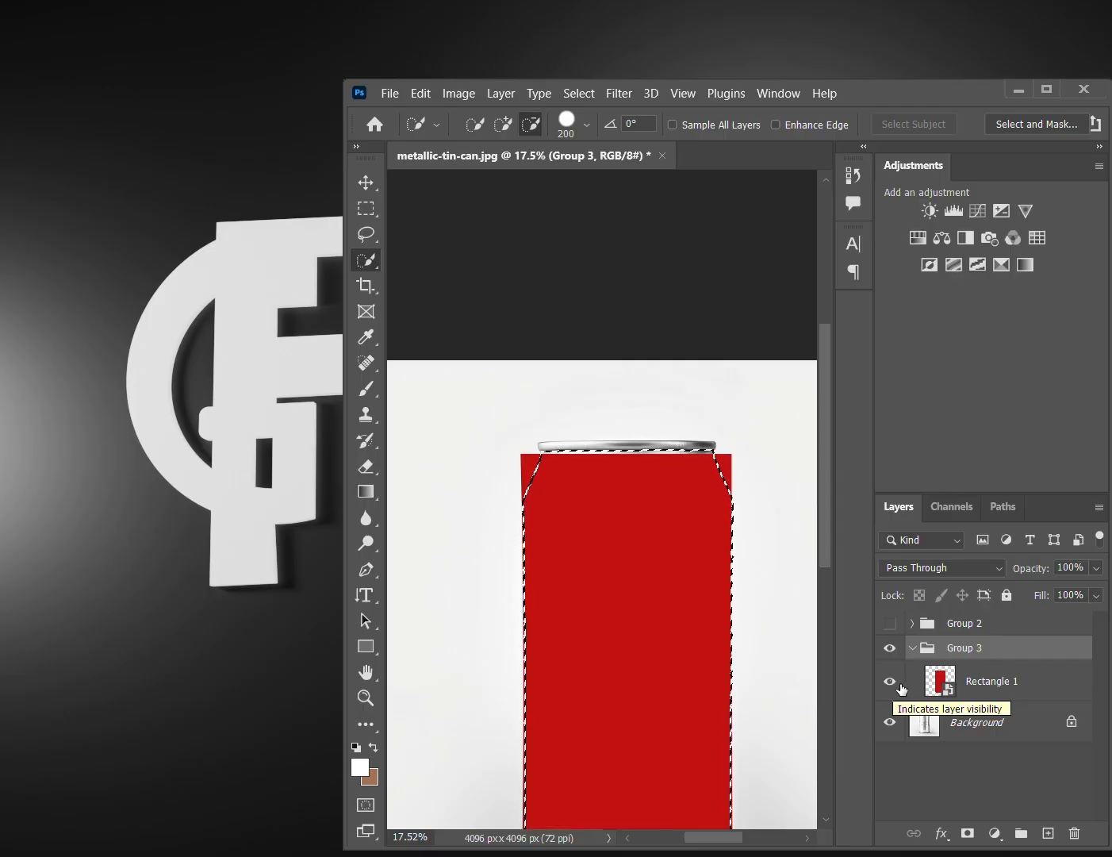
click(967, 831)
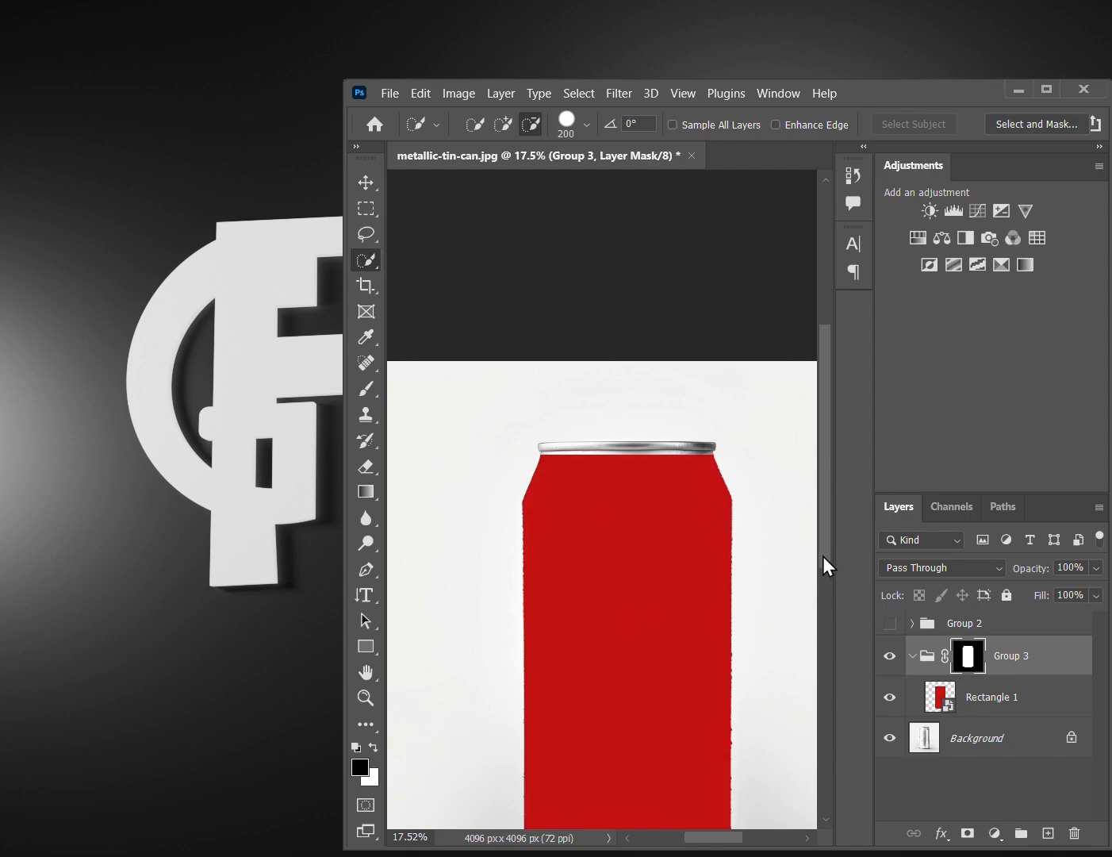
Step: Open the Rectangle 1 smart object's contents and place the fanta image from Downloads as an embedded file
drag(822, 556, 824, 611)
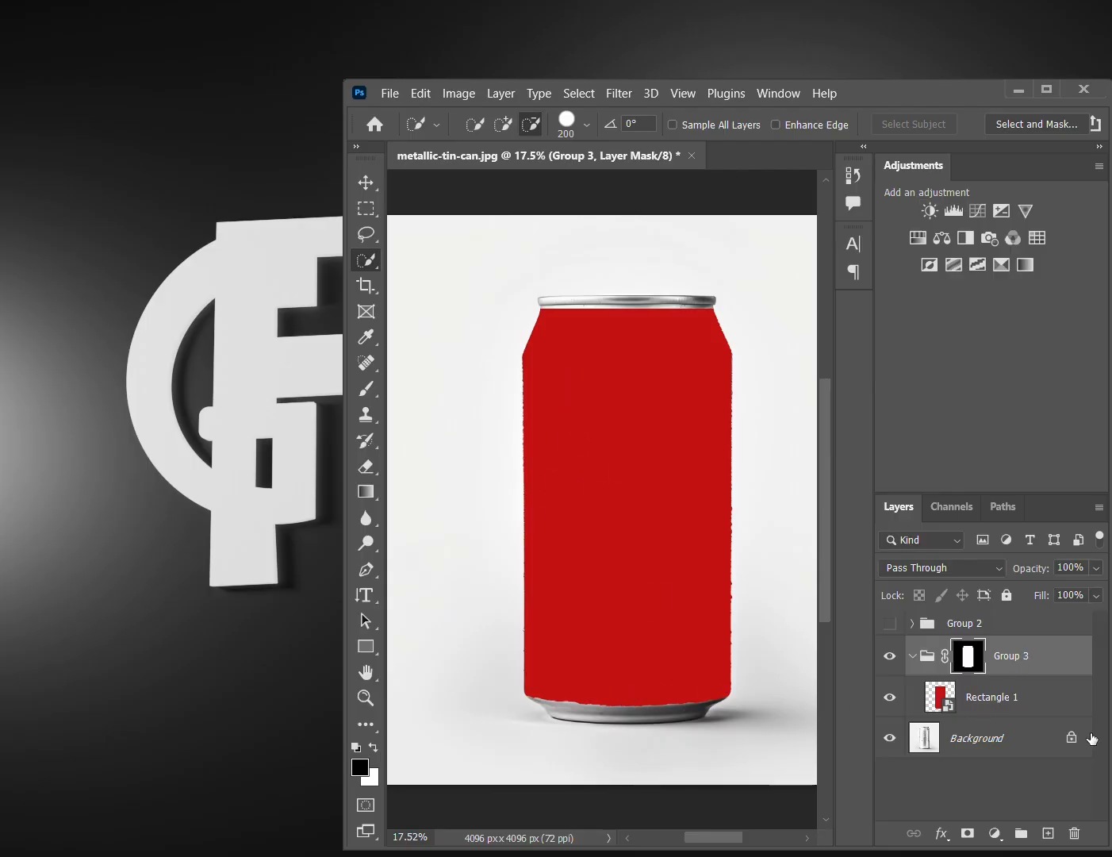
click(985, 698)
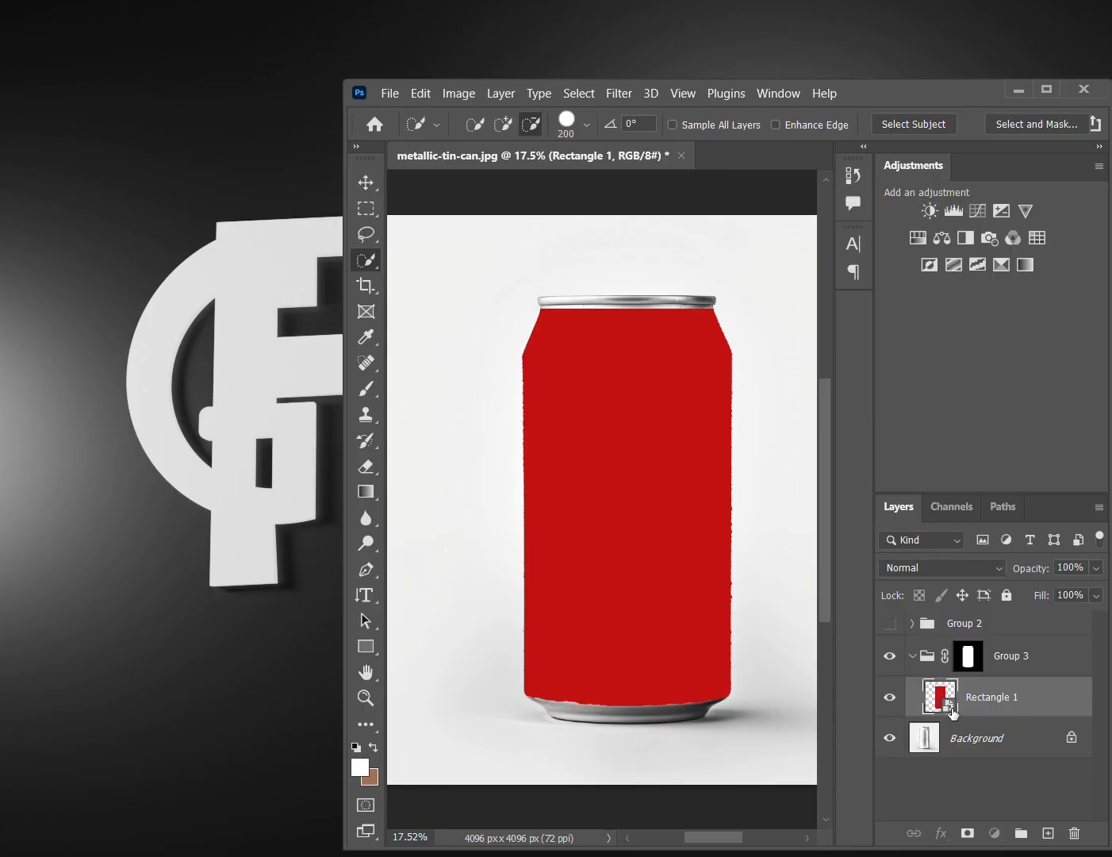
double_click(952, 714)
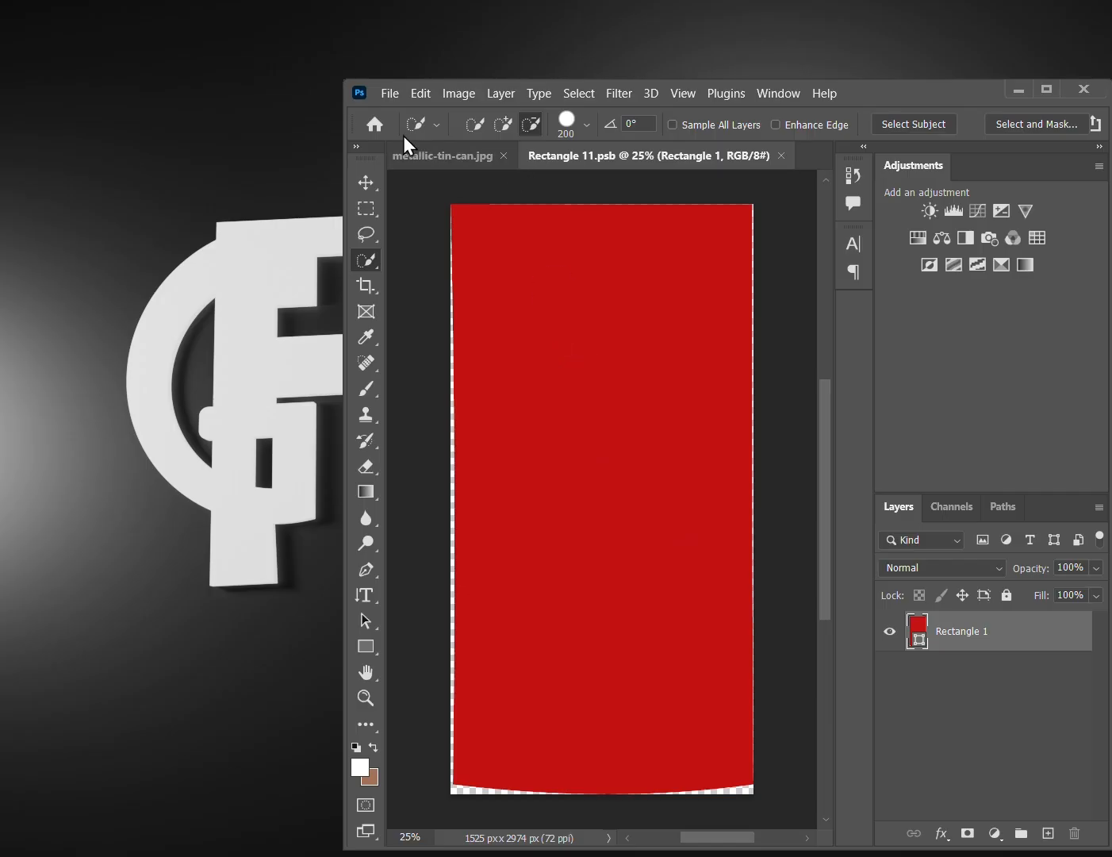
click(398, 100)
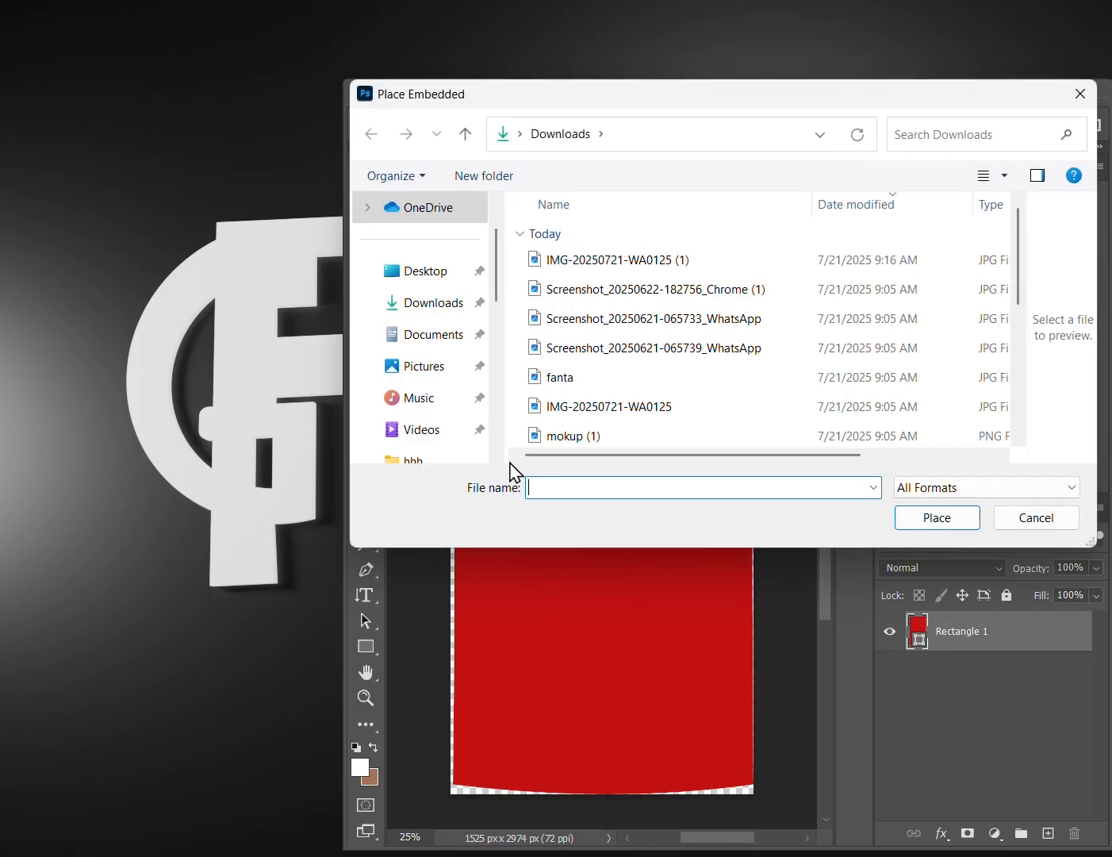
click(552, 379)
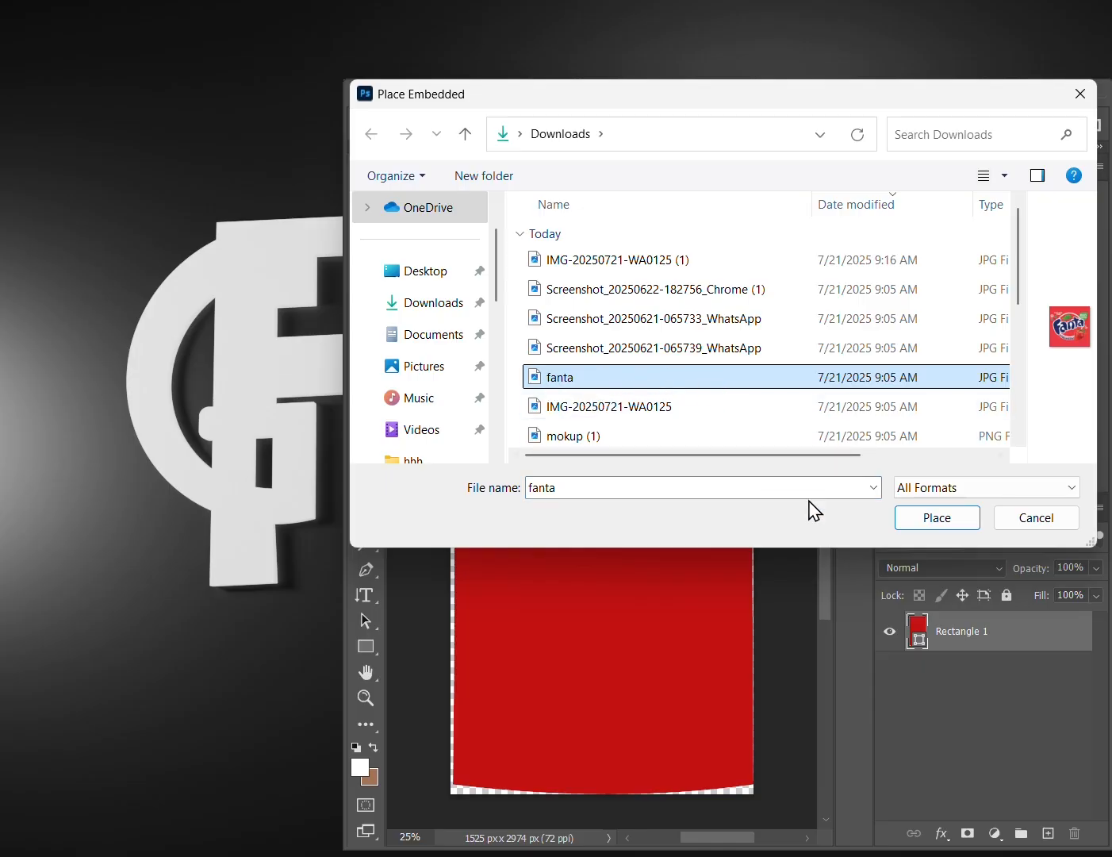
click(922, 523)
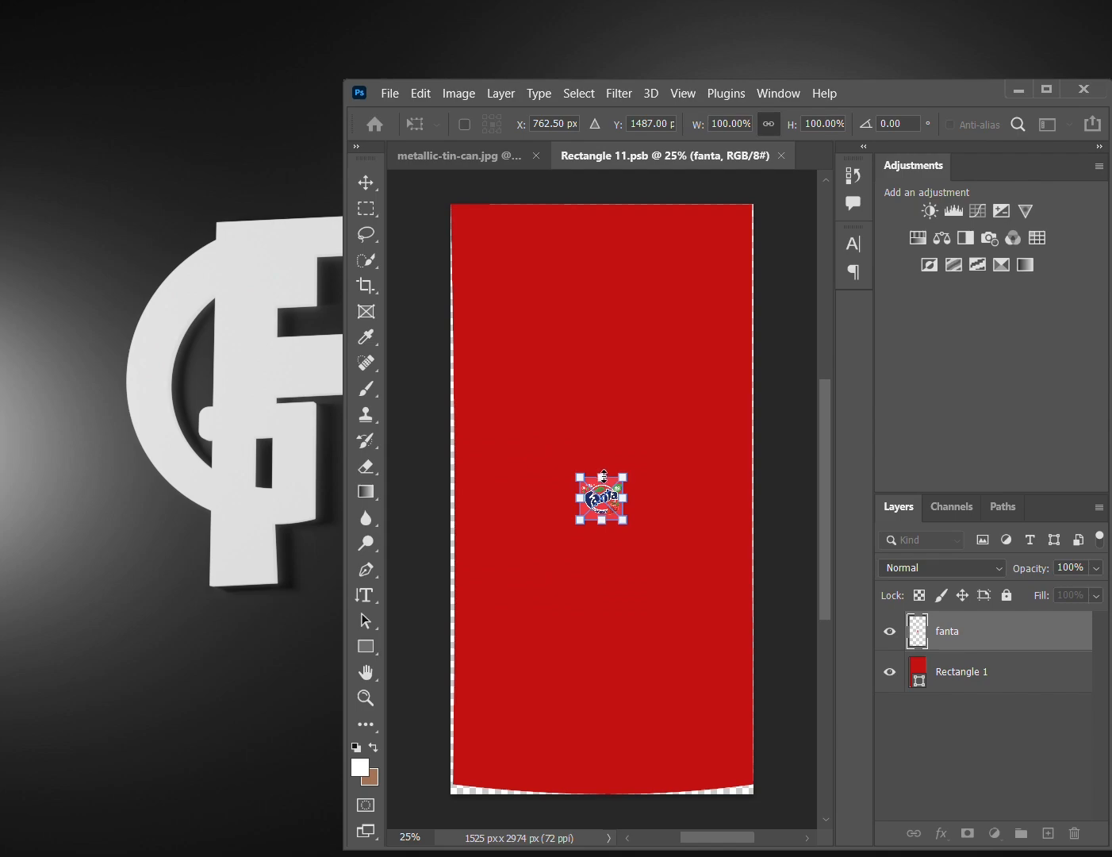
Step: Stretch the fanta image to 706.02% width and about 1376.85% height so it covers the whole canvas, and commit the transform
drag(599, 474, 601, 315)
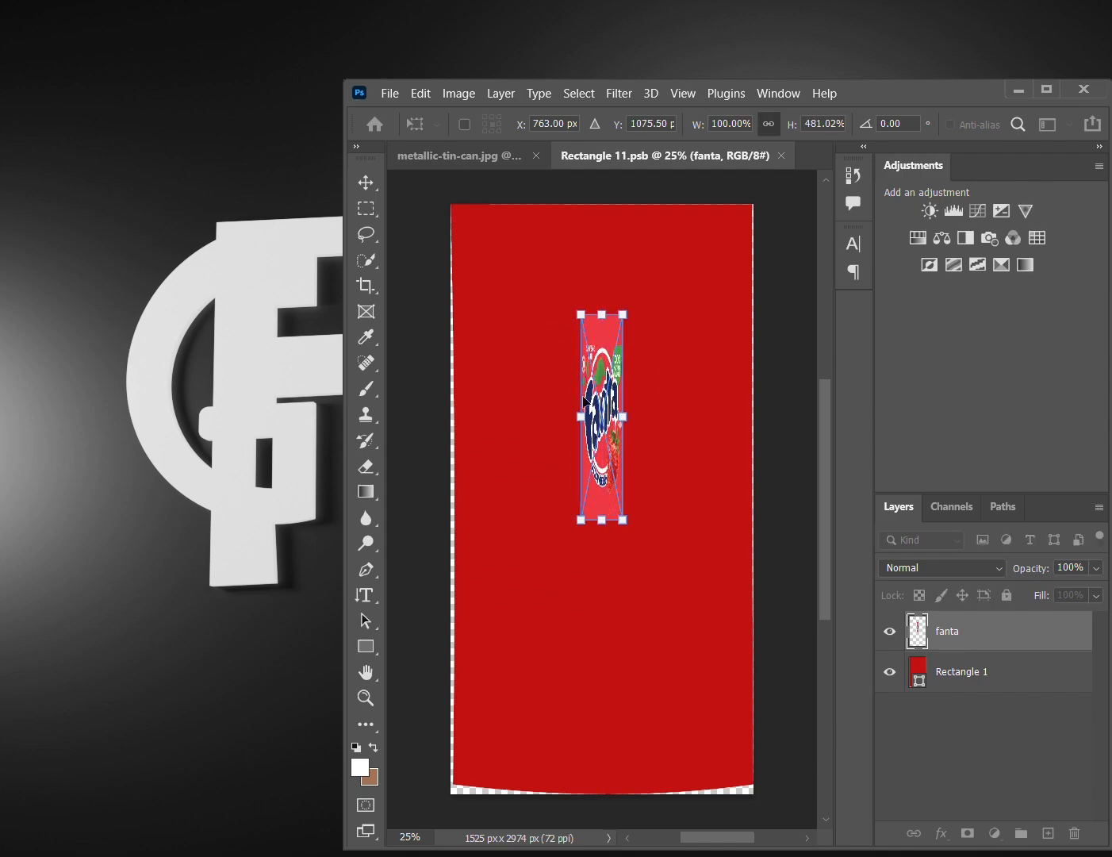
drag(581, 417, 453, 430)
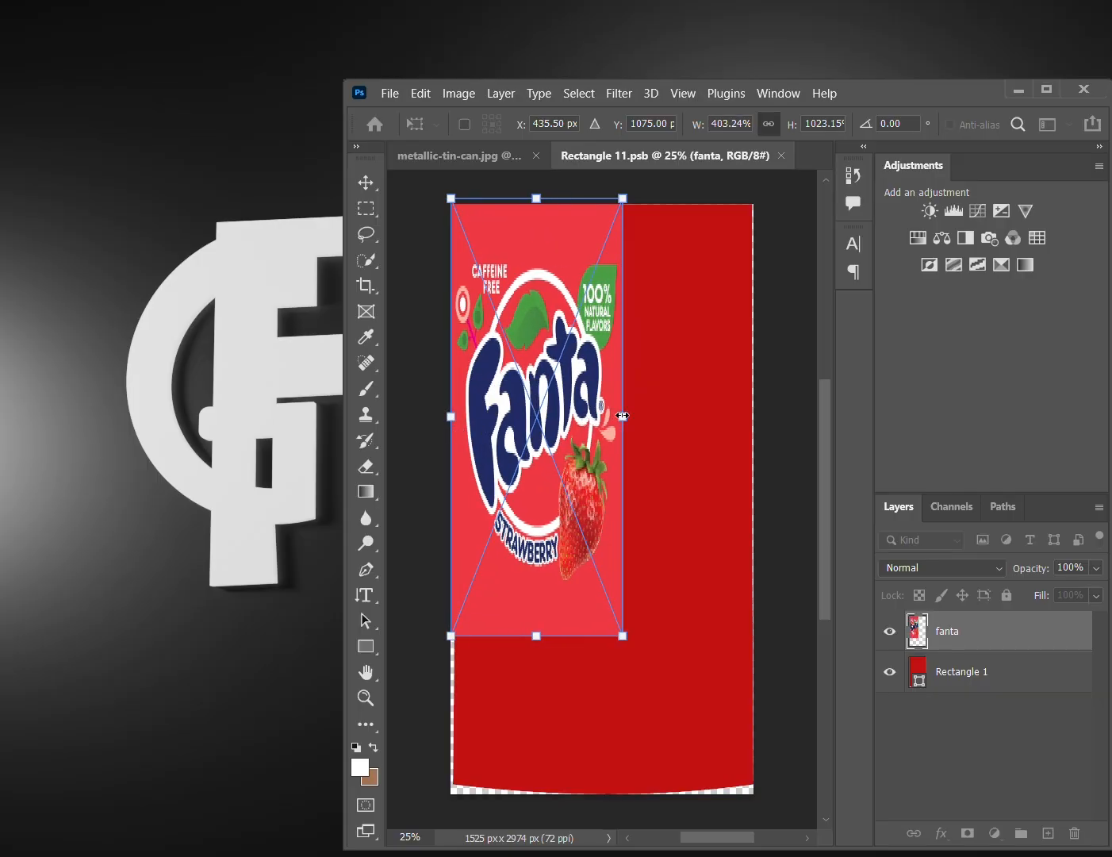
drag(623, 415, 728, 435)
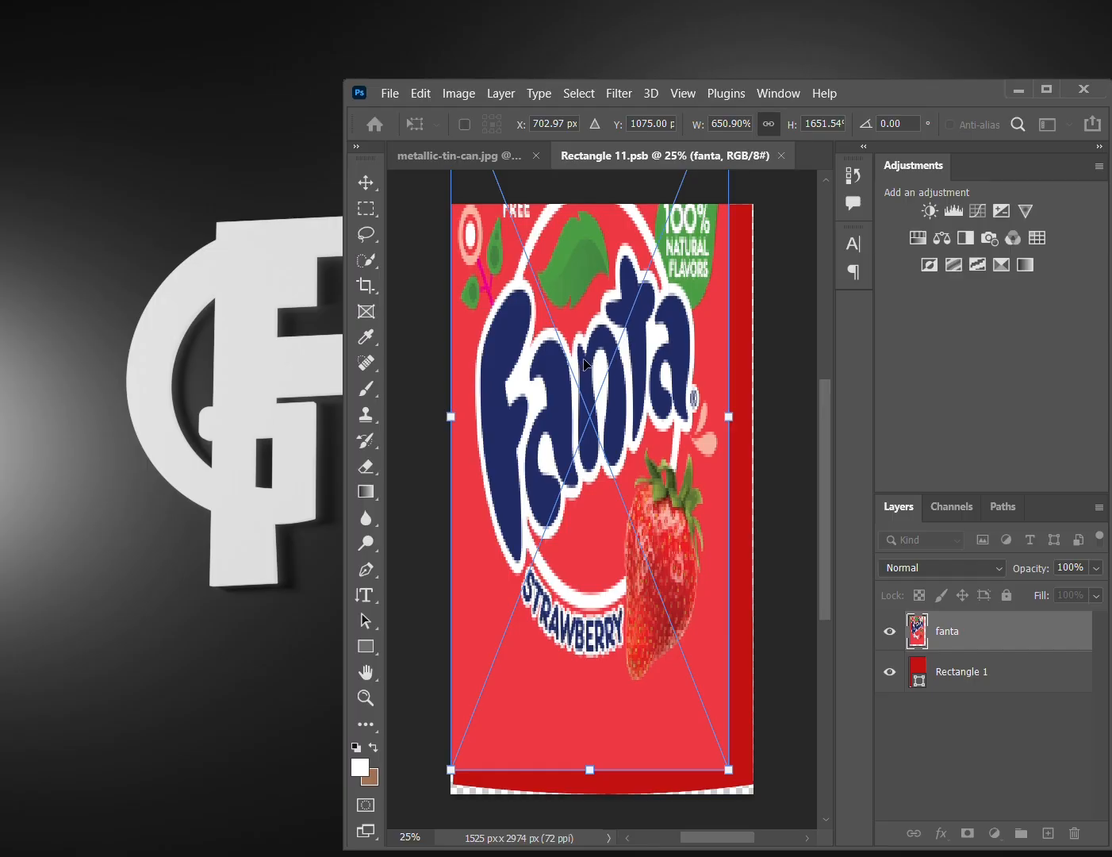
drag(584, 364, 619, 409)
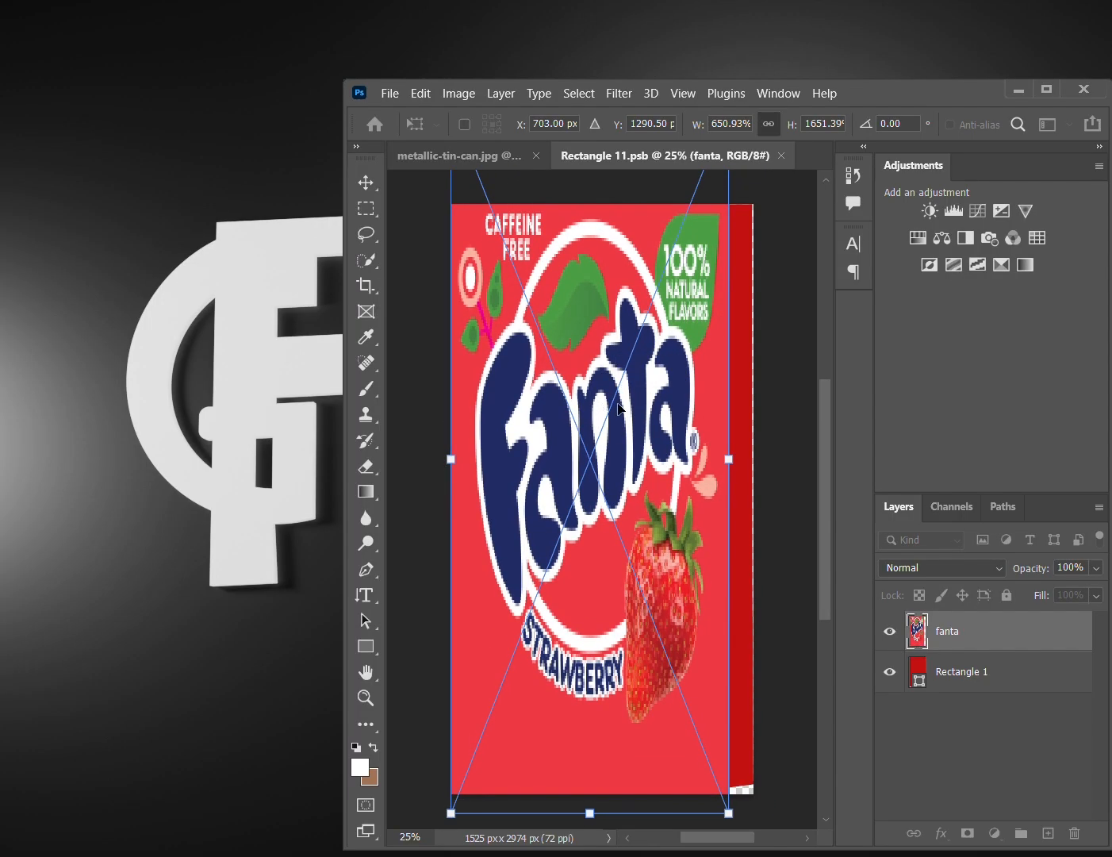
drag(730, 458, 752, 459)
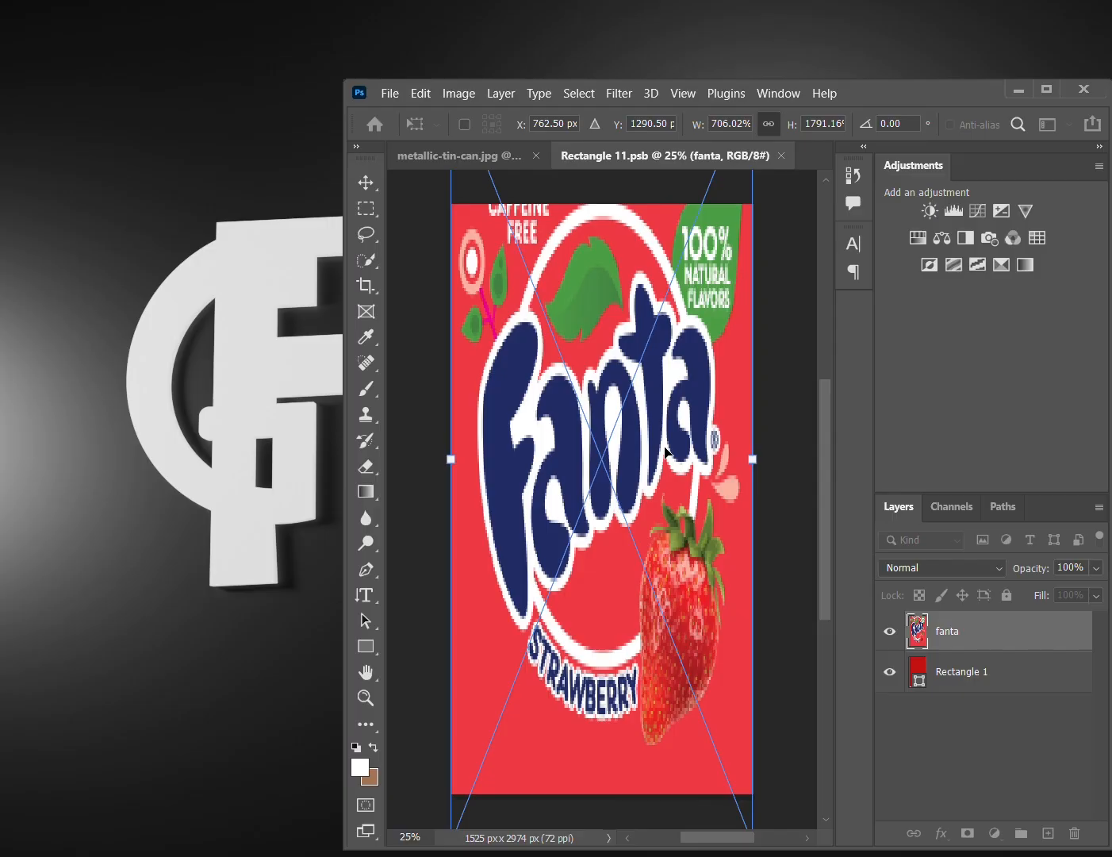
scroll(665, 451, down, 3)
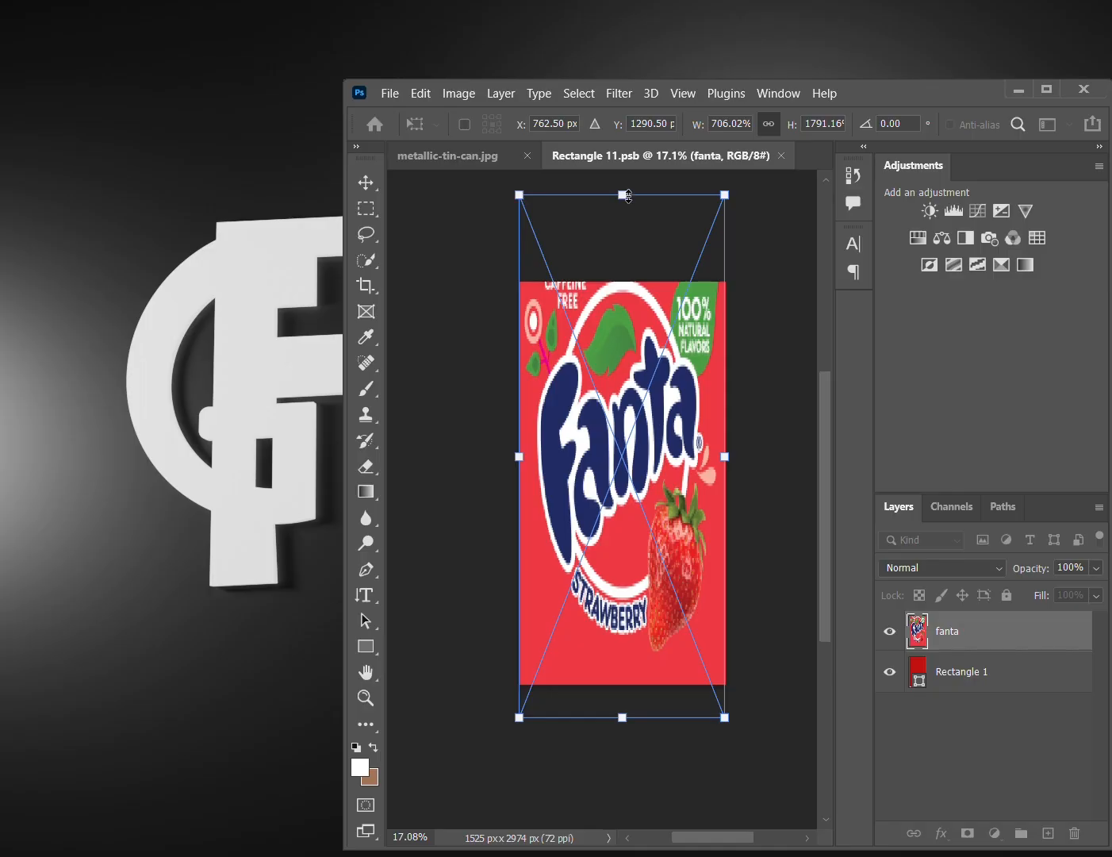
drag(628, 197, 625, 278)
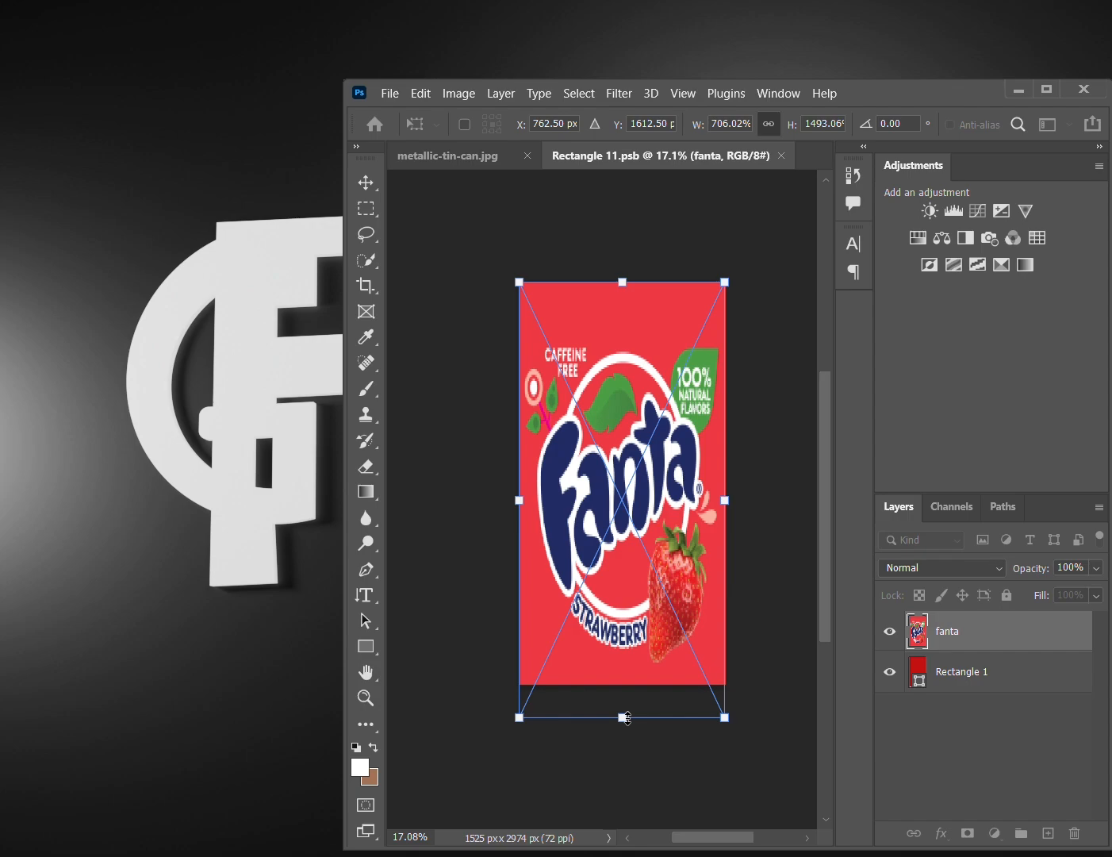
drag(628, 717, 628, 689)
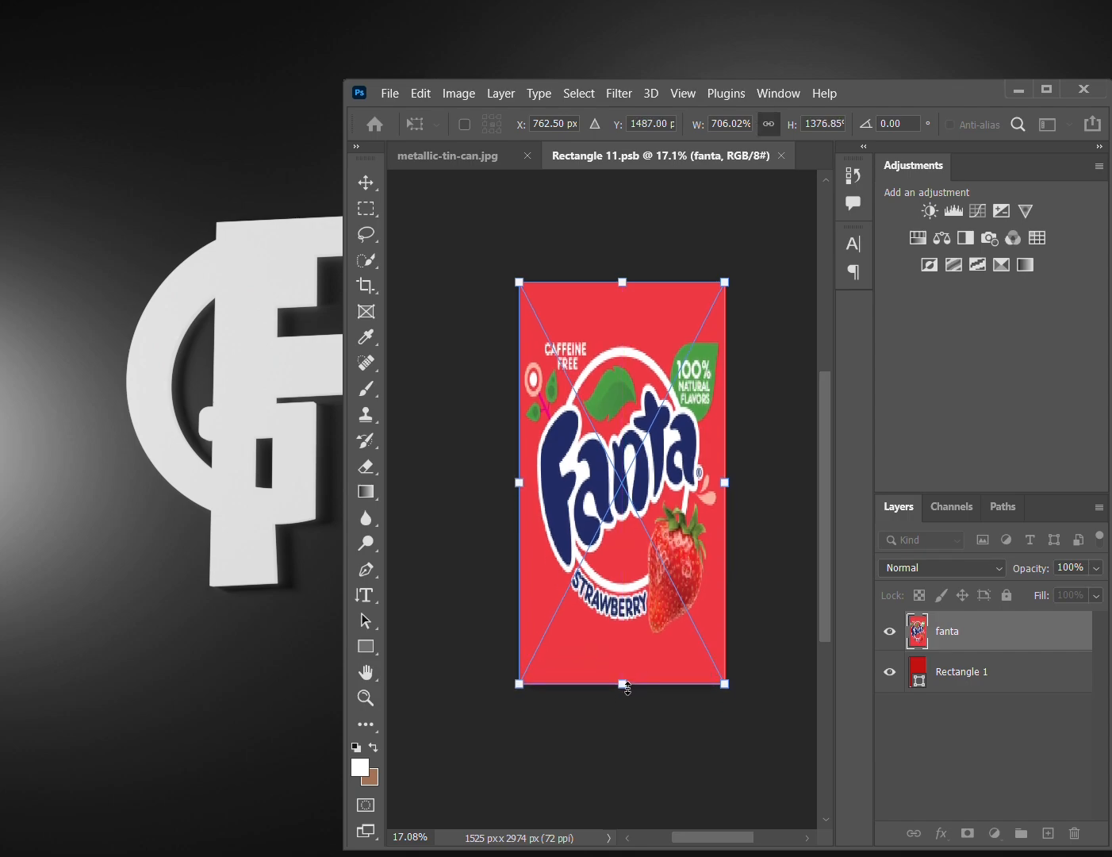
key(Return)
key(w)
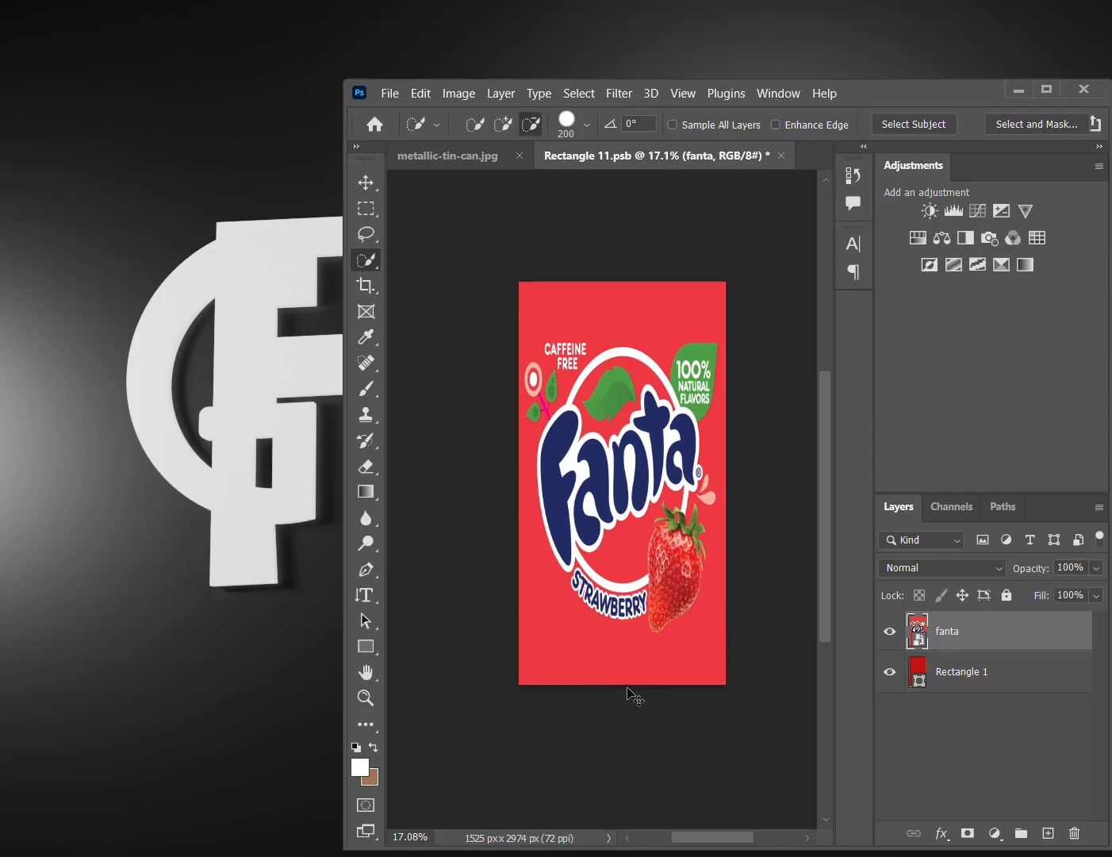
Step: Save and close the smart object, and set the Rectangle 1 layer's blend mode to Linear Burn in the can document
key(ctrl+s)
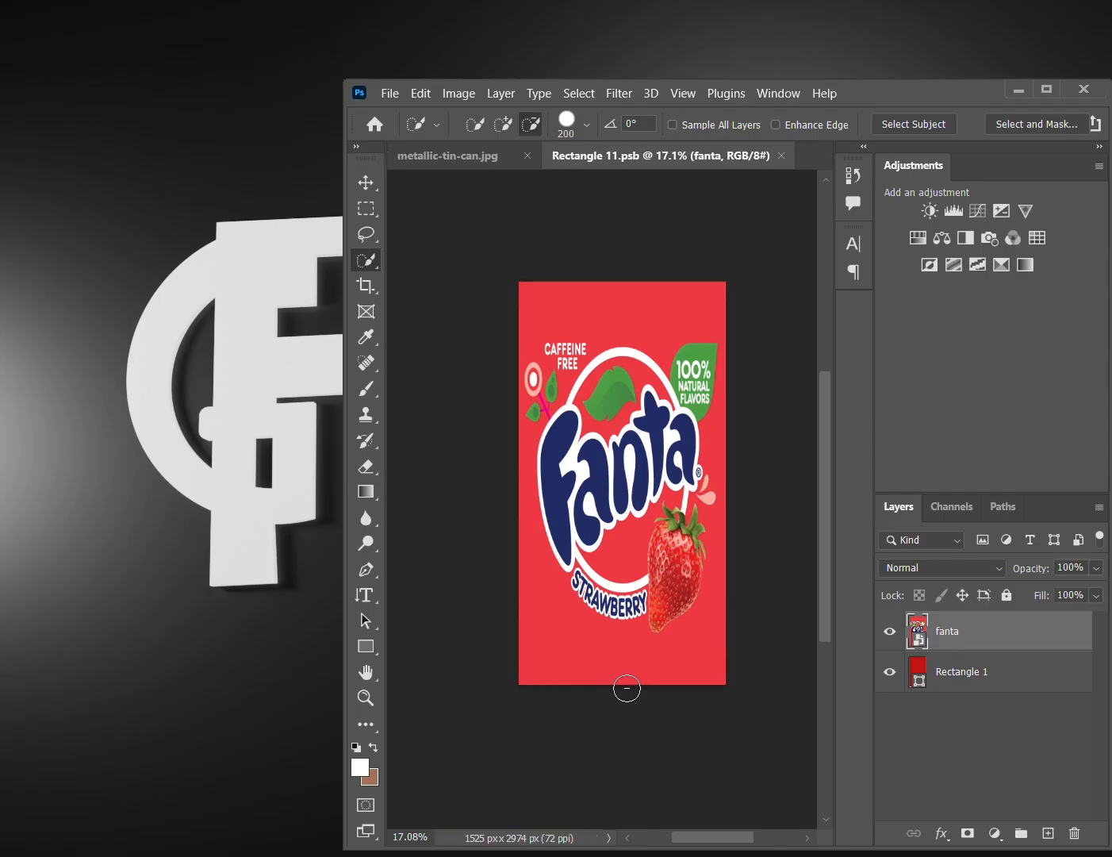
click(782, 156)
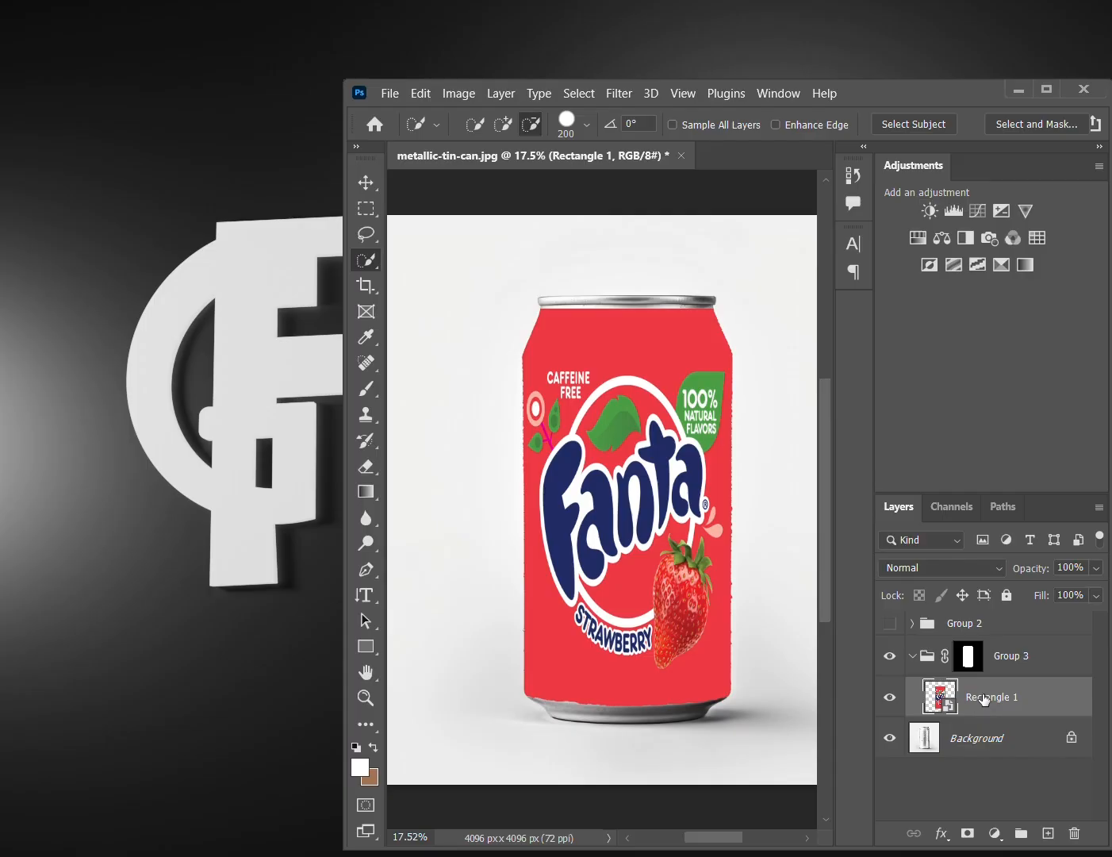
click(949, 573)
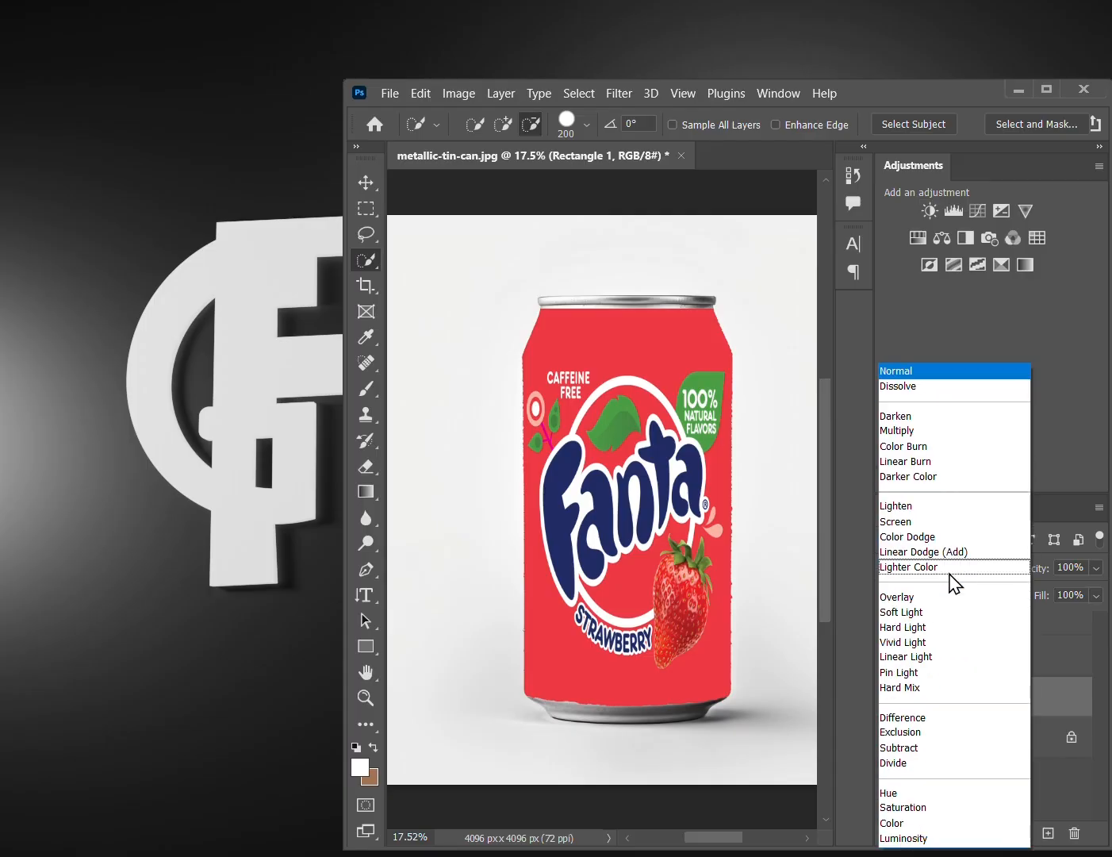
click(901, 461)
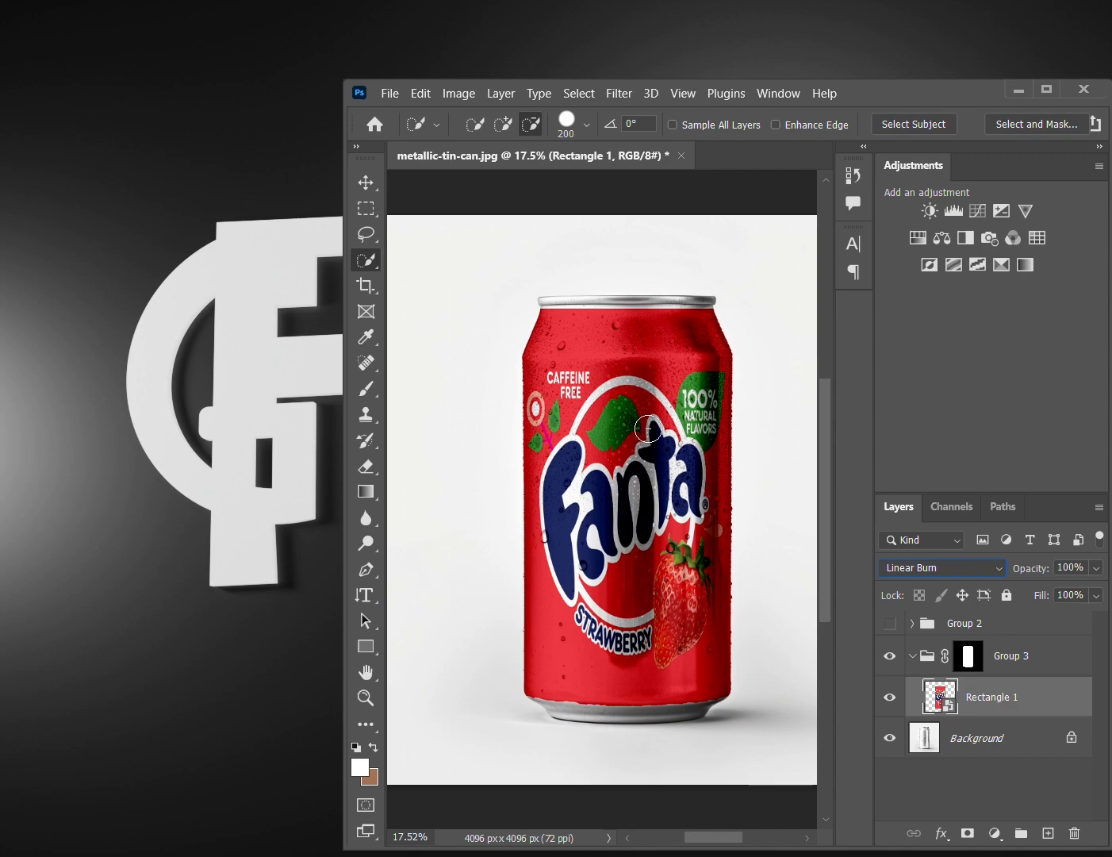
Step: Collapse and hide Group 3, and select the whole can on the Background layer with Select Subject
click(912, 656)
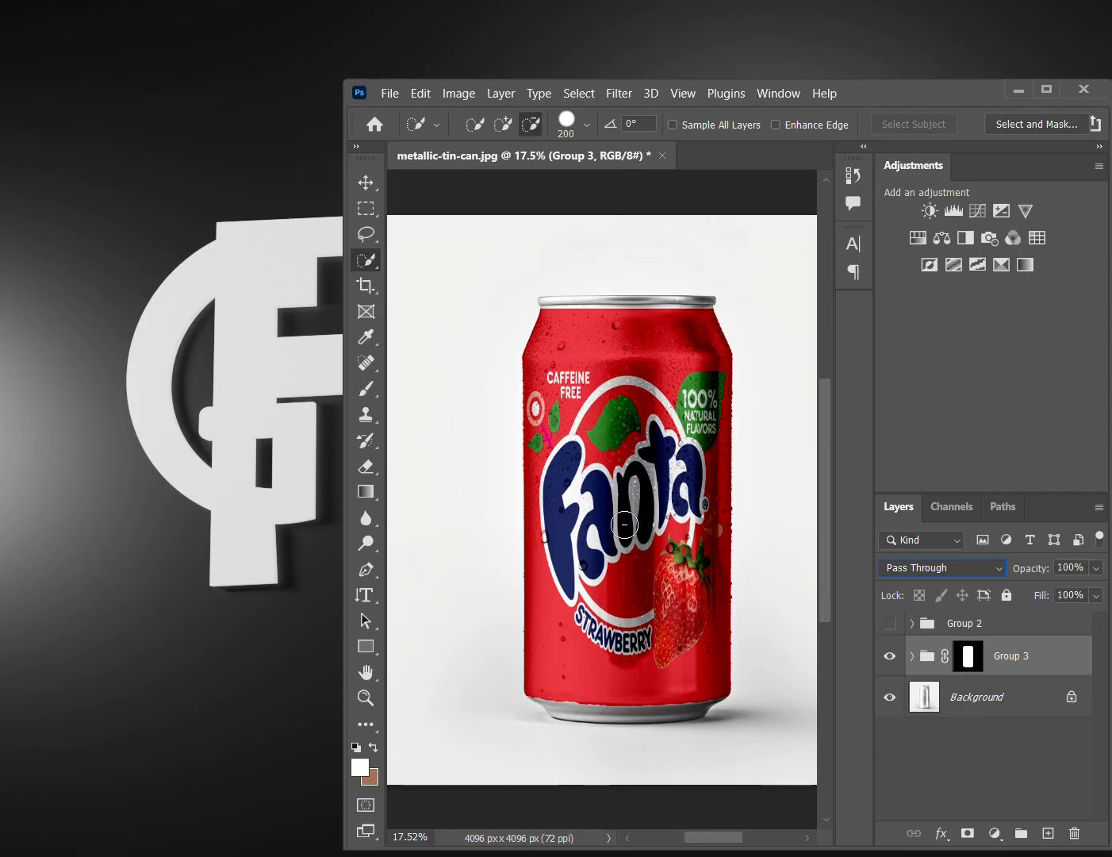
click(888, 659)
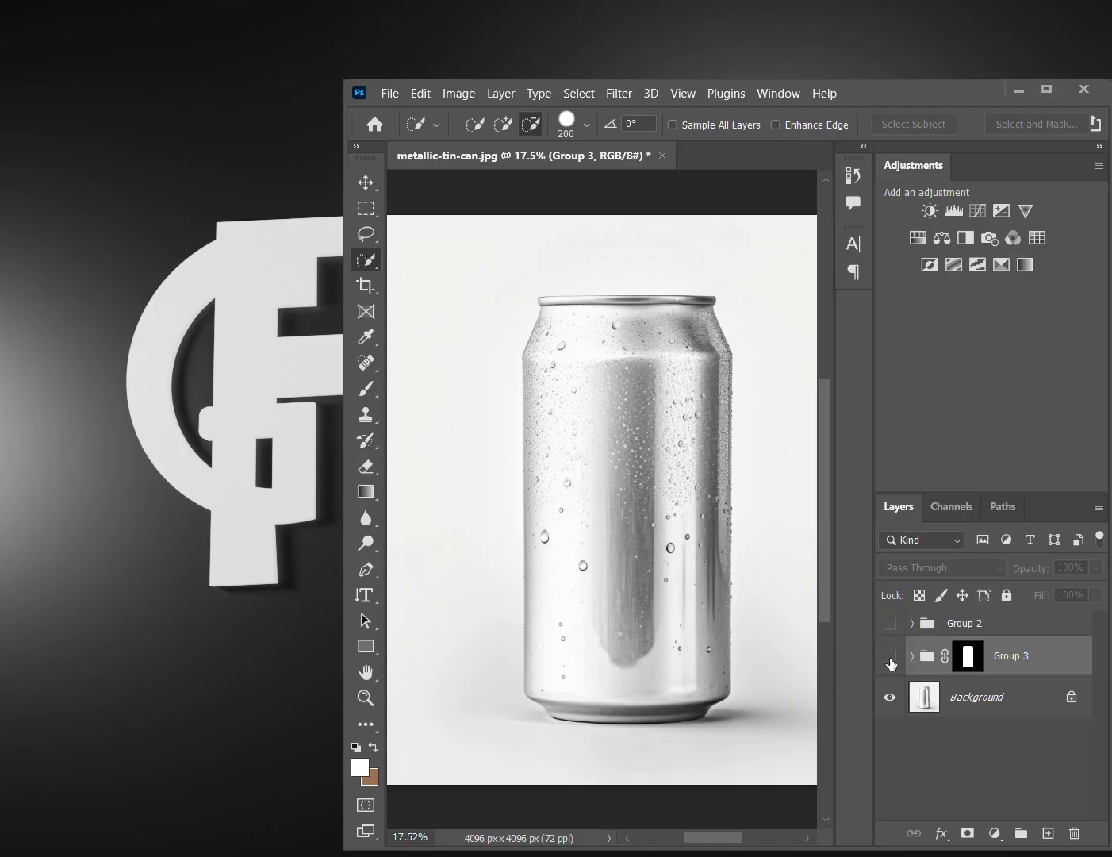
click(979, 699)
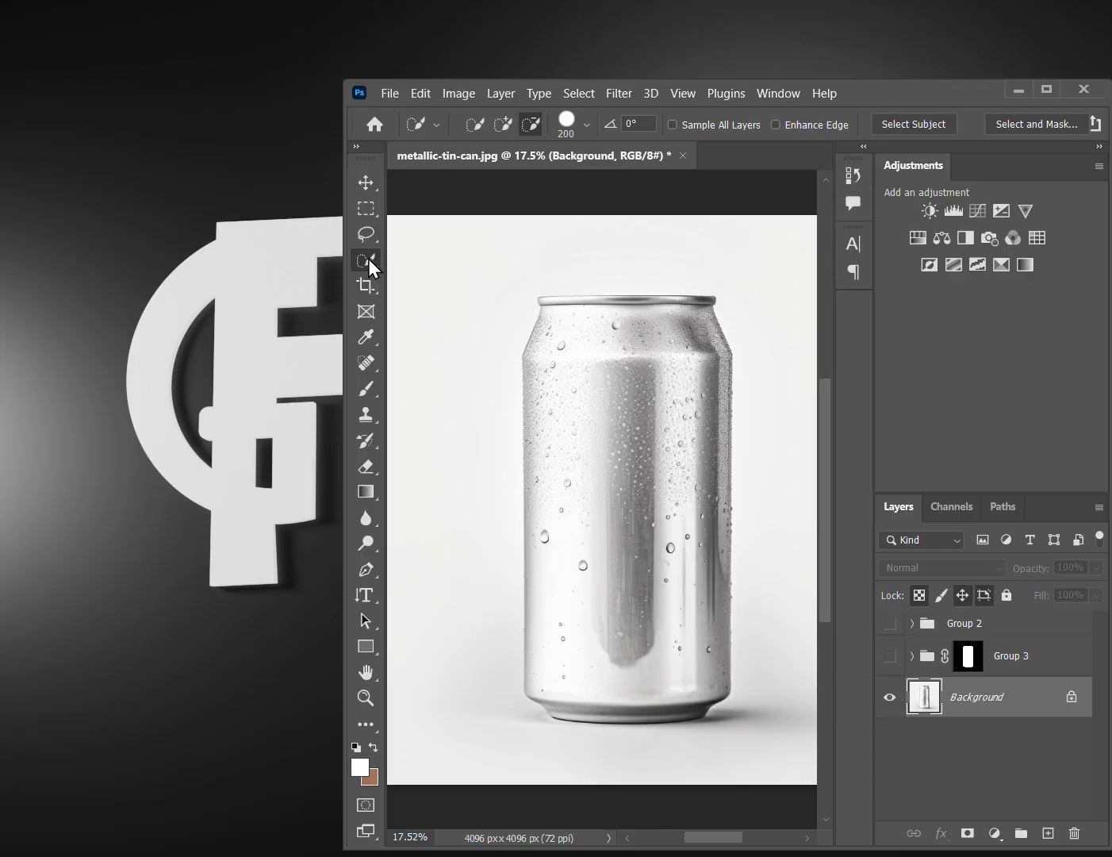
click(910, 126)
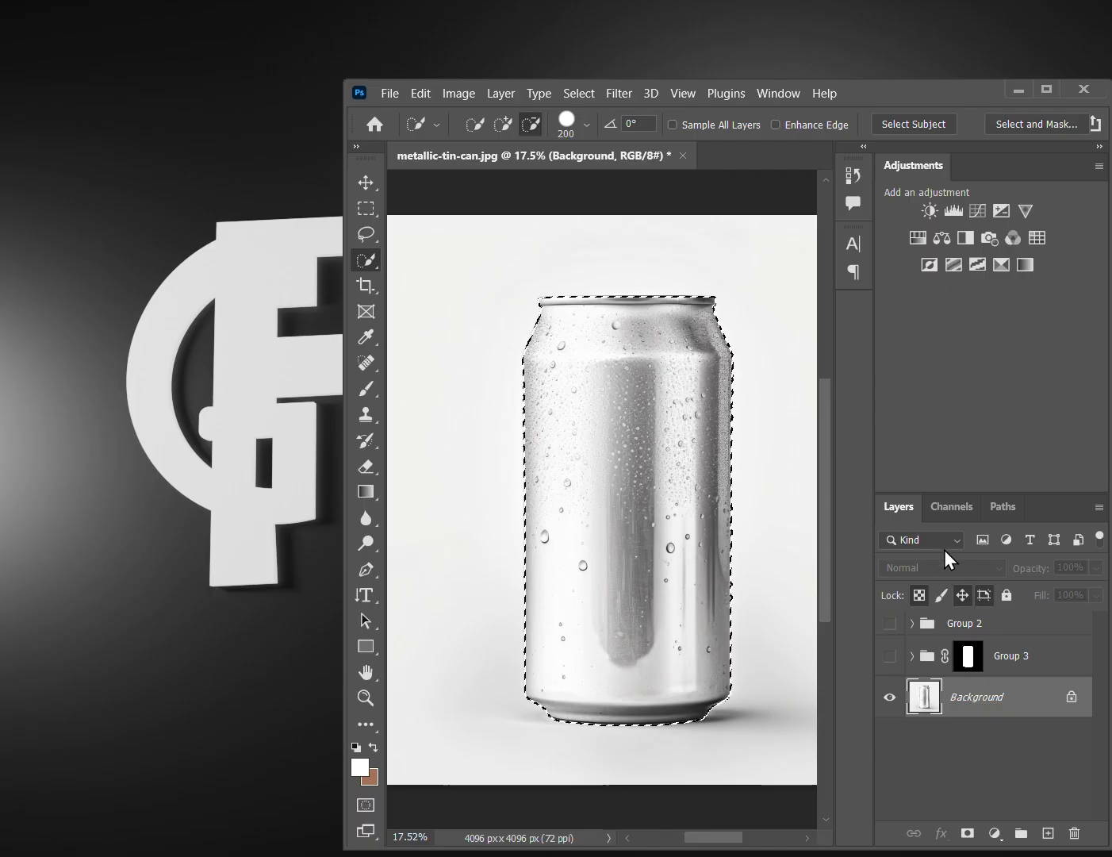
Step: Add a crimson Solid Color fill layer above the Background, masked to the can selection
click(996, 833)
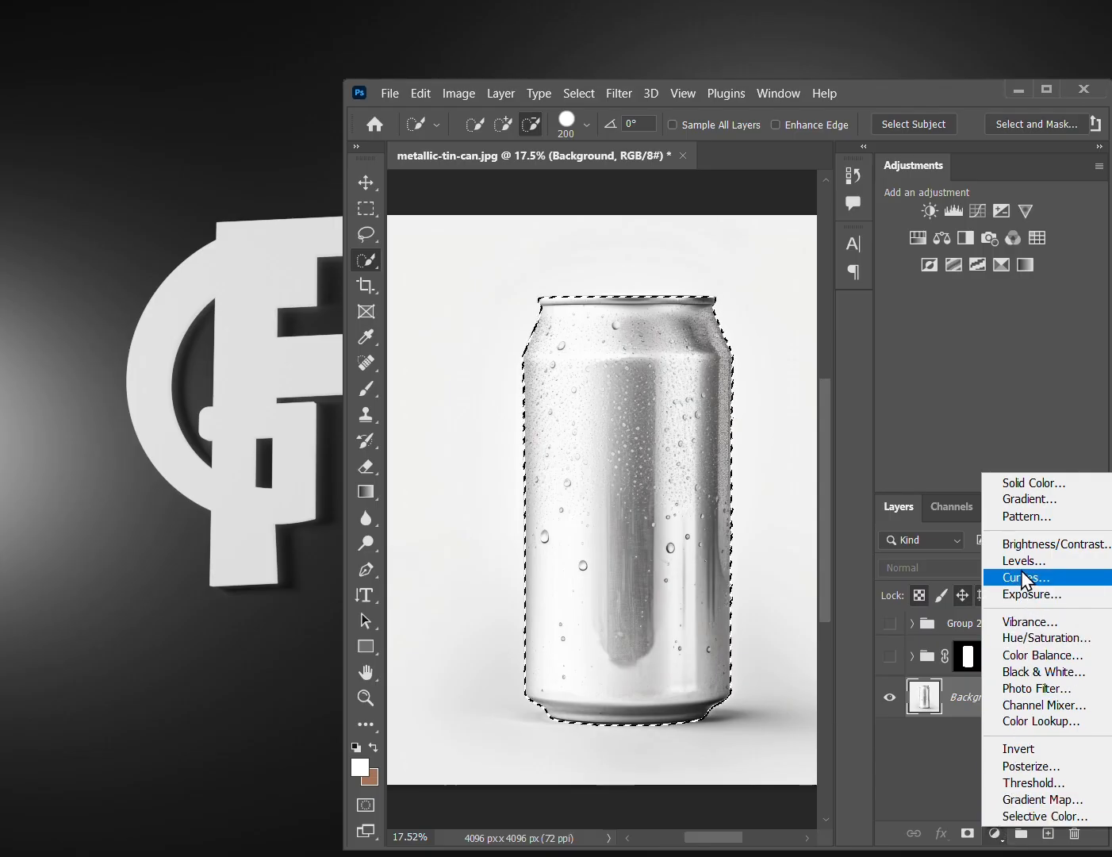
click(1021, 489)
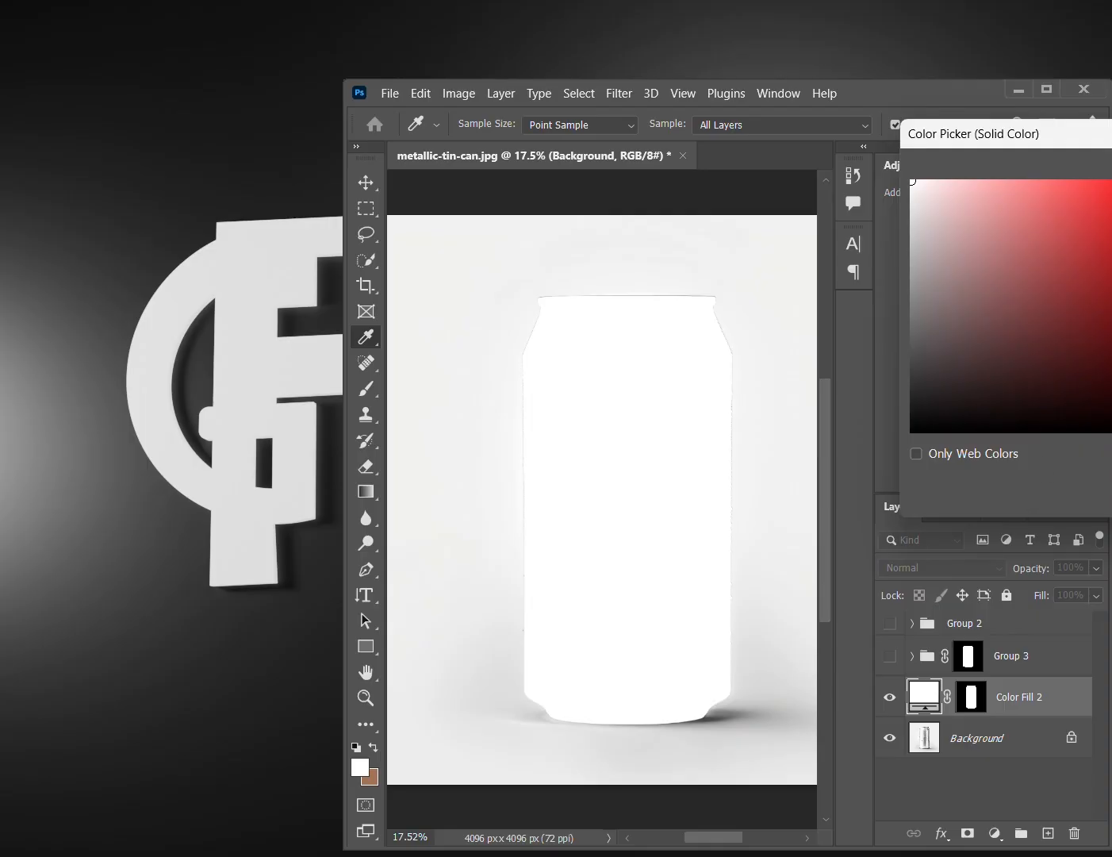
click(1111, 224)
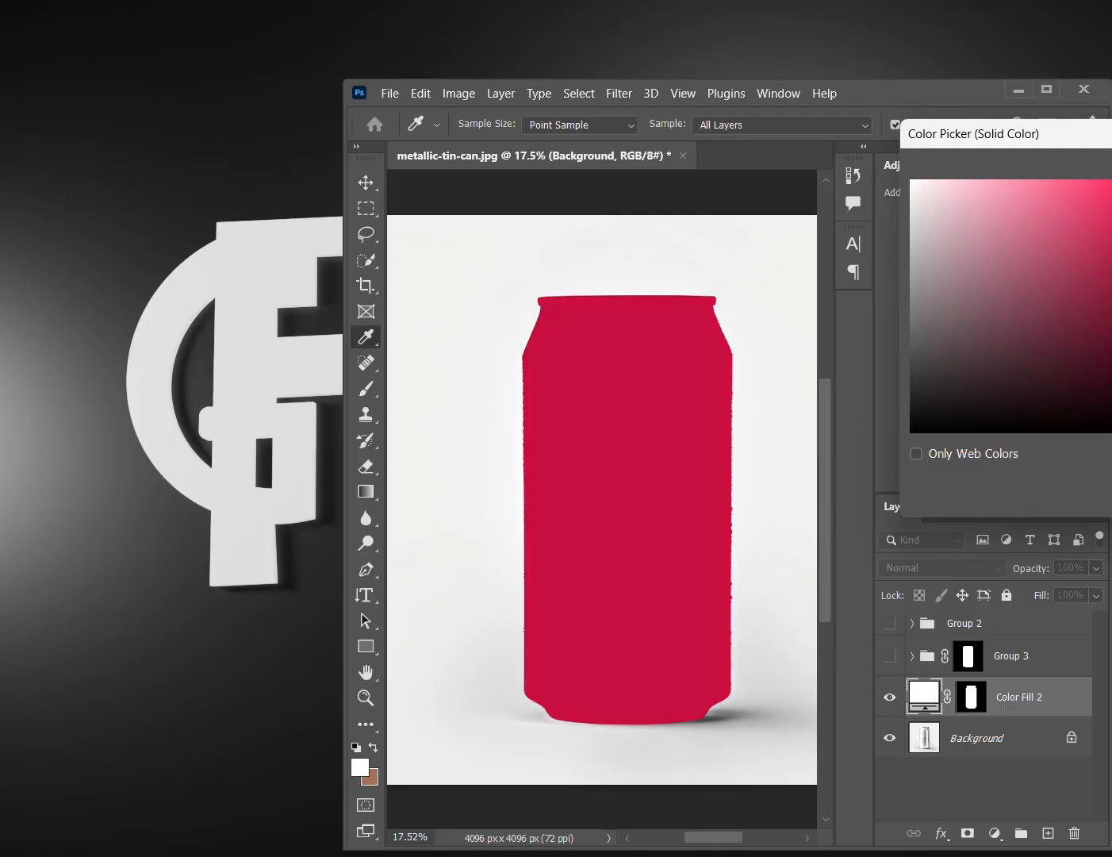
drag(1111, 258, 1111, 249)
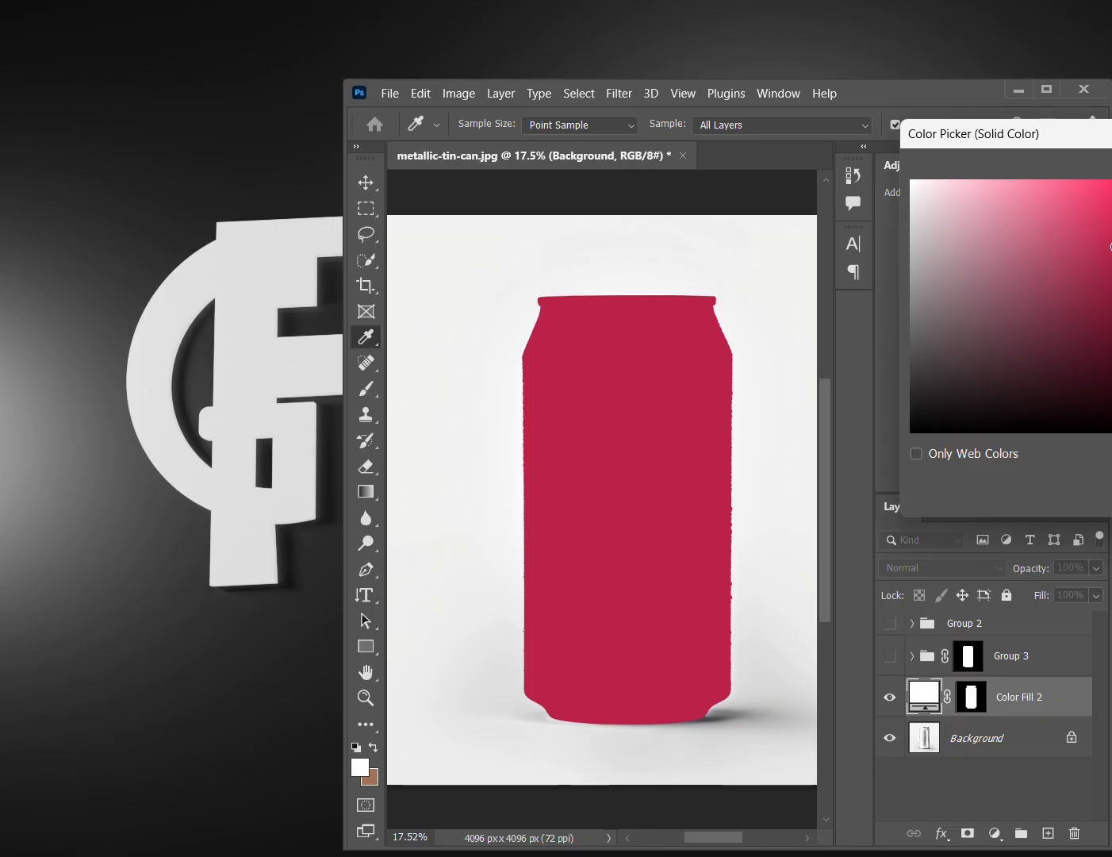
key(Return)
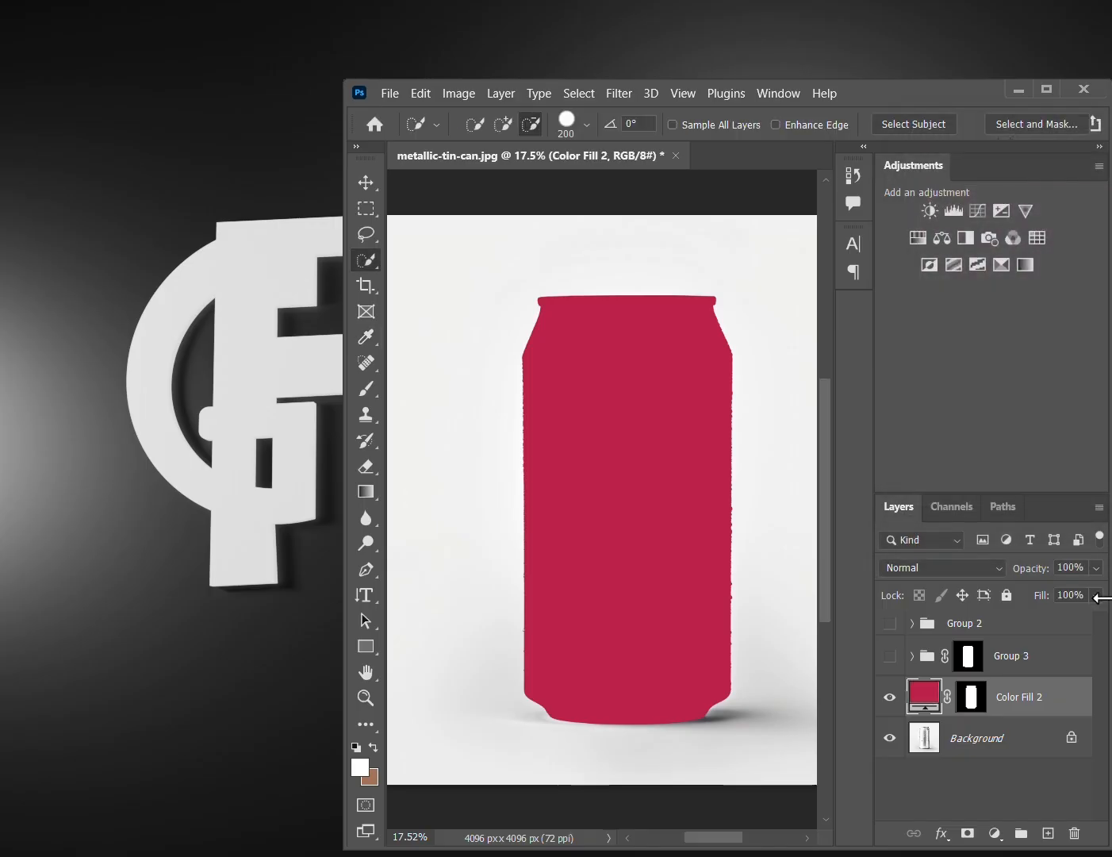
Step: Invert the Color Fill 2 layer's mask so the color covers the backdrop instead of the can
click(970, 701)
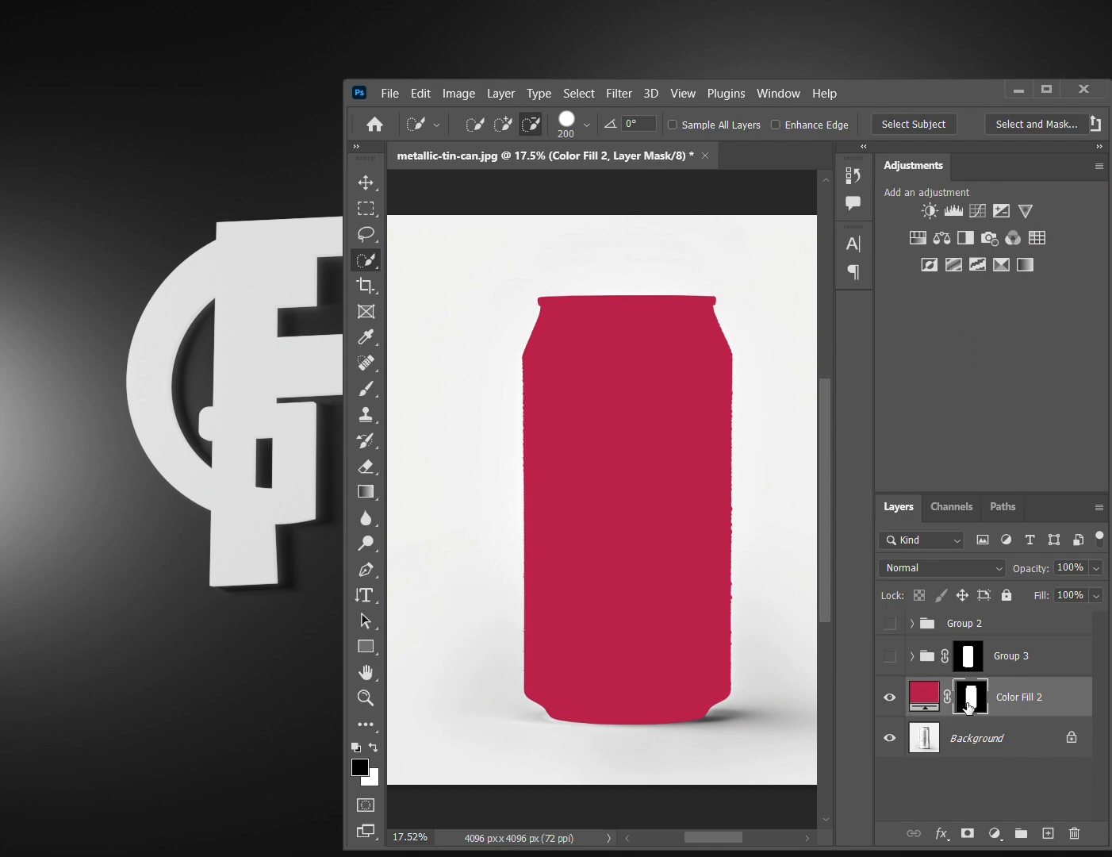
drag(970, 707, 968, 707)
key(ctrl+i)
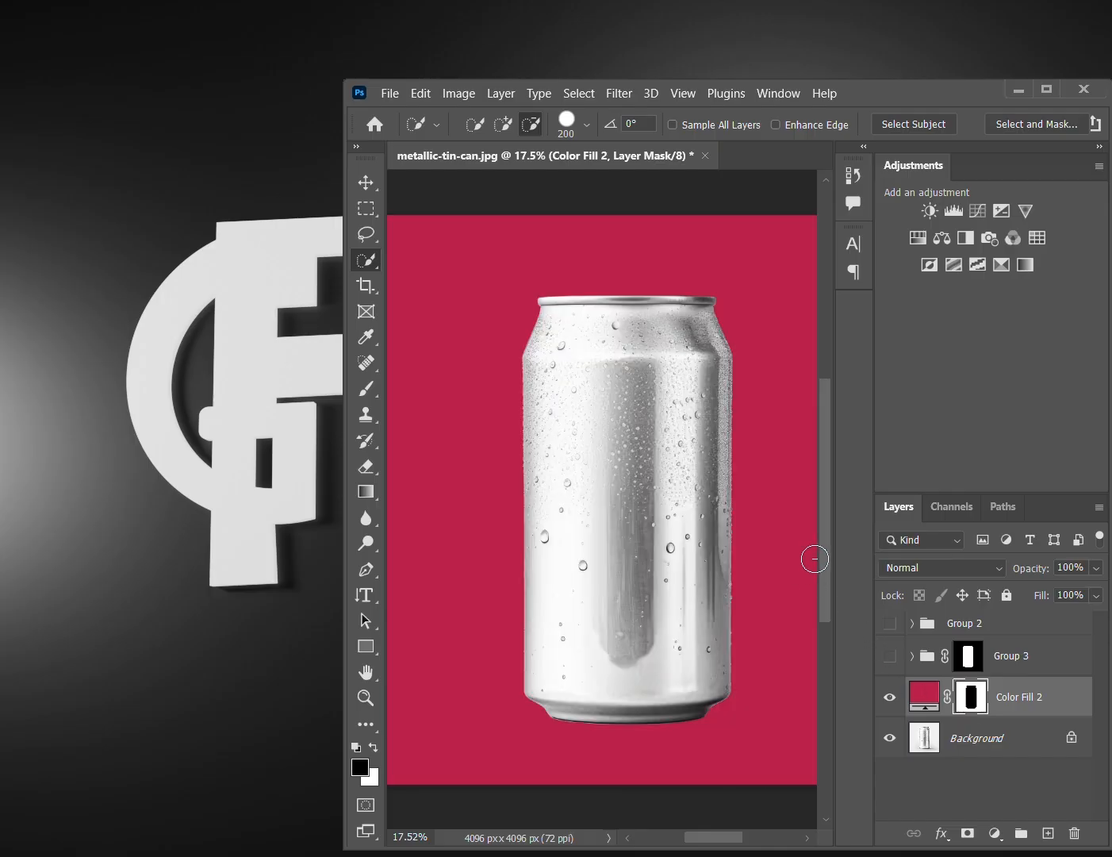
drag(824, 586, 823, 577)
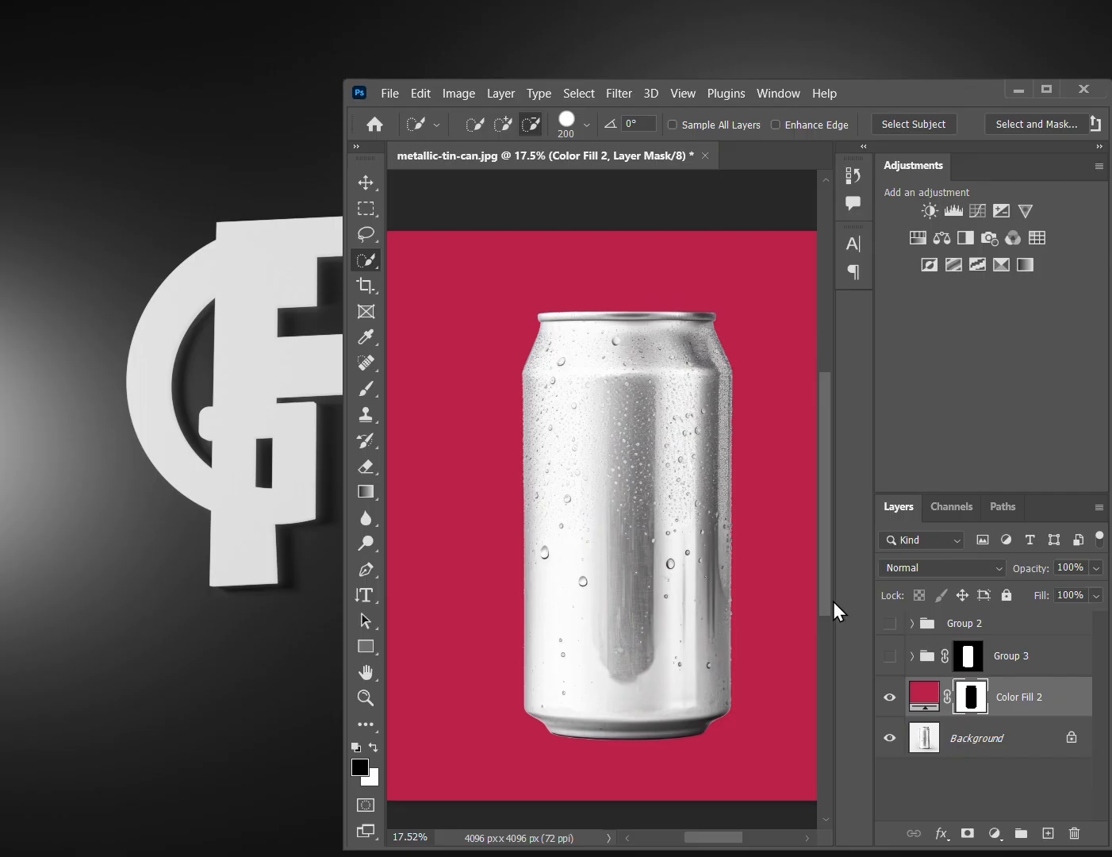
Step: Show Group 3 and recolor Color Fill 2 with the red sampled from the upper part of the Fanta can
click(890, 657)
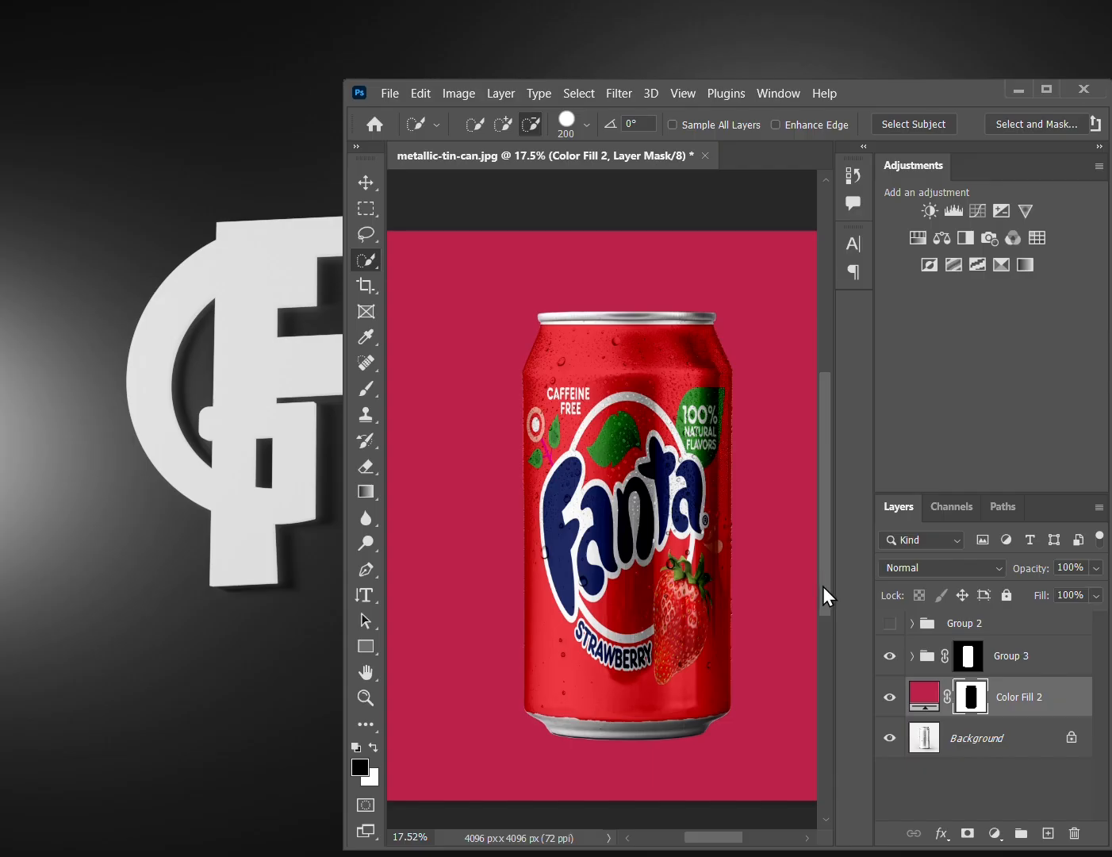
drag(829, 583, 829, 592)
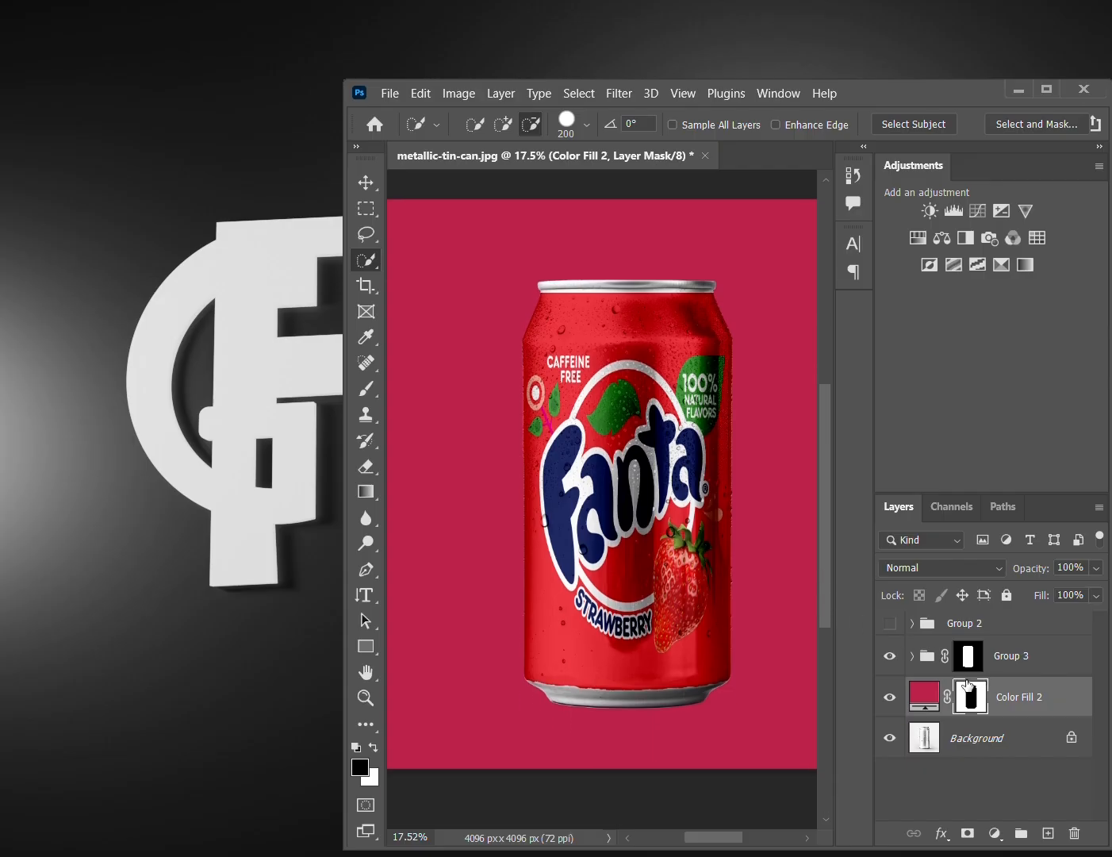
double_click(920, 698)
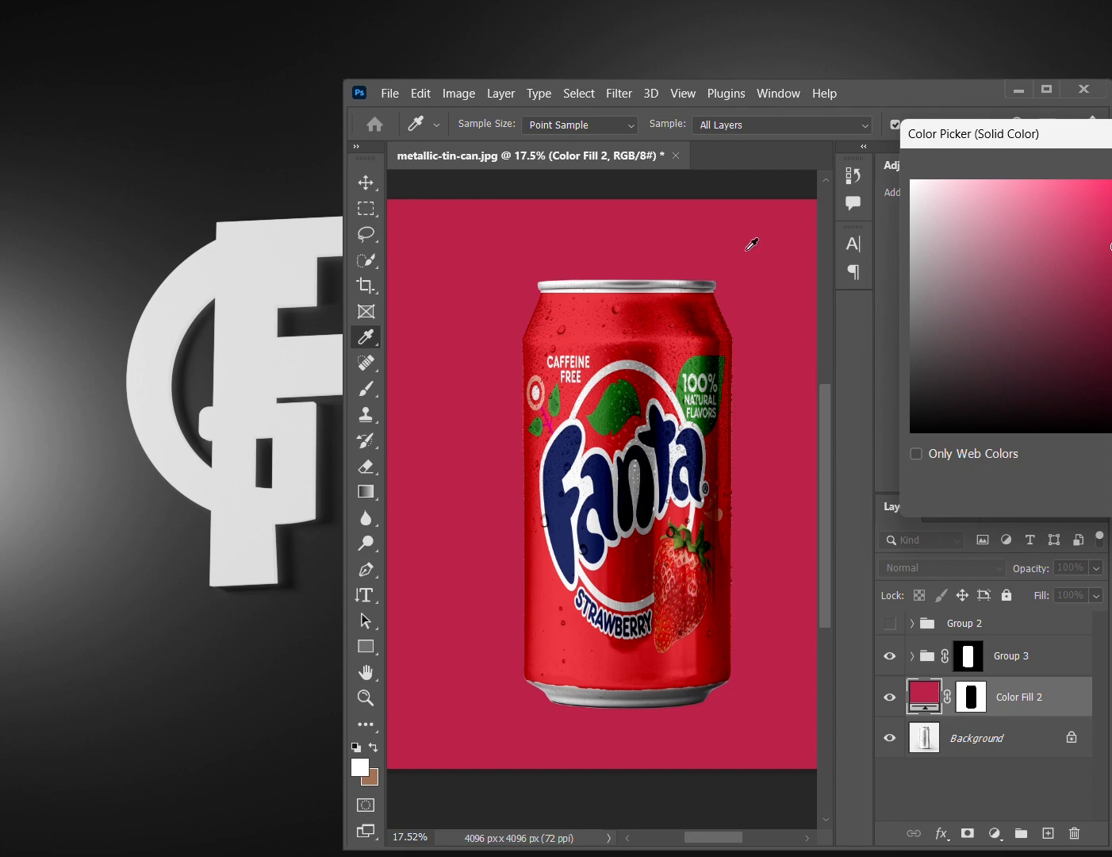
click(595, 306)
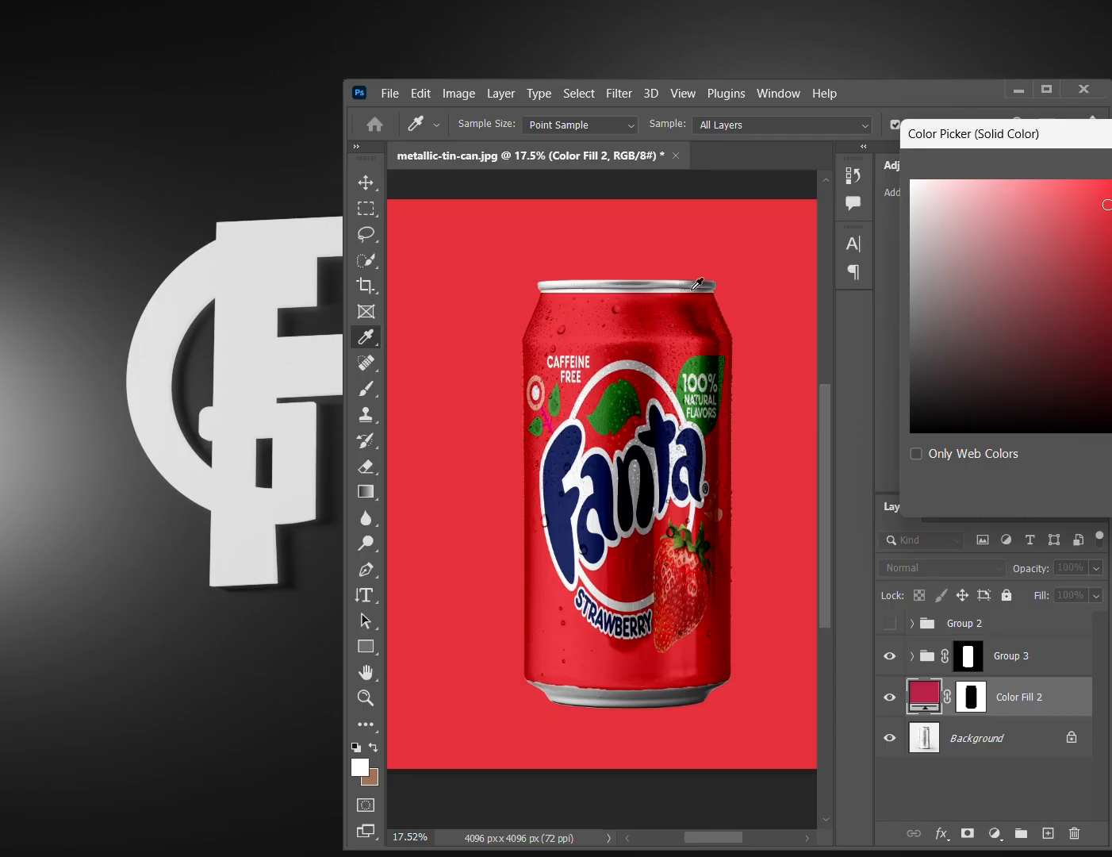
key(Return)
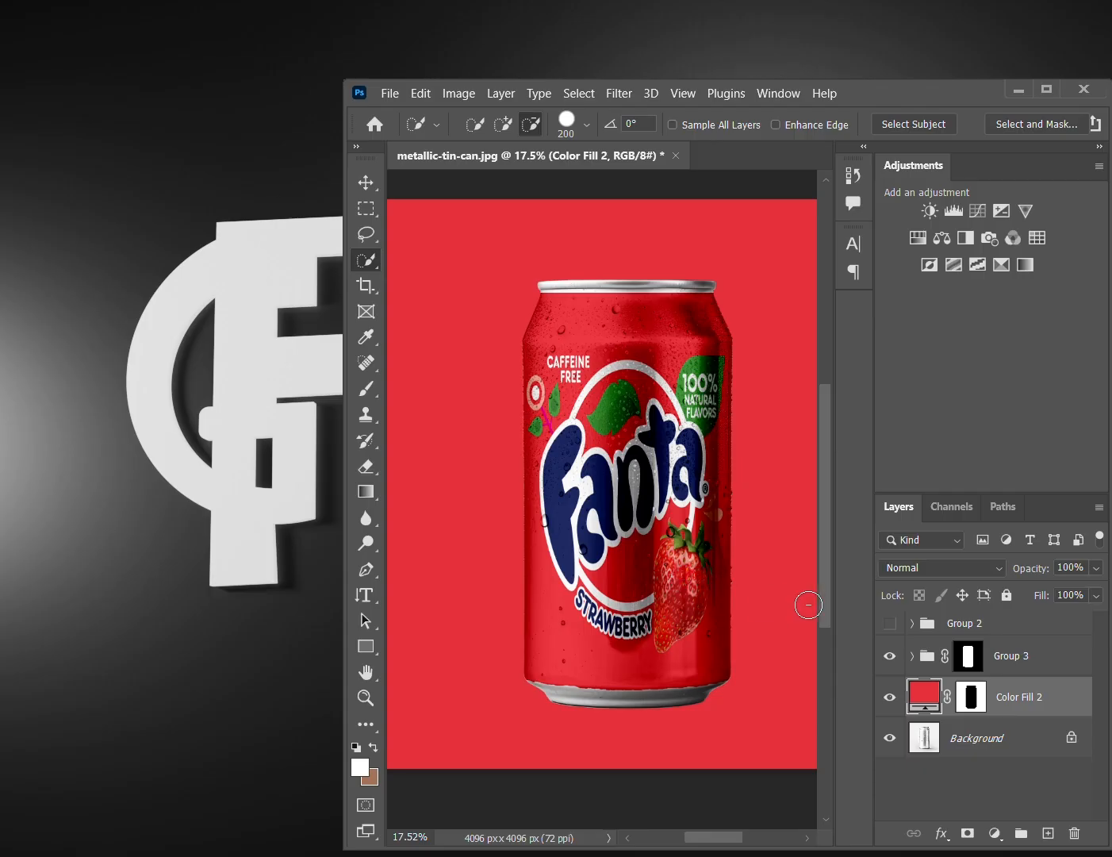
Step: Set the Color Fill 2 layer's blend mode to Linear Burn
click(953, 567)
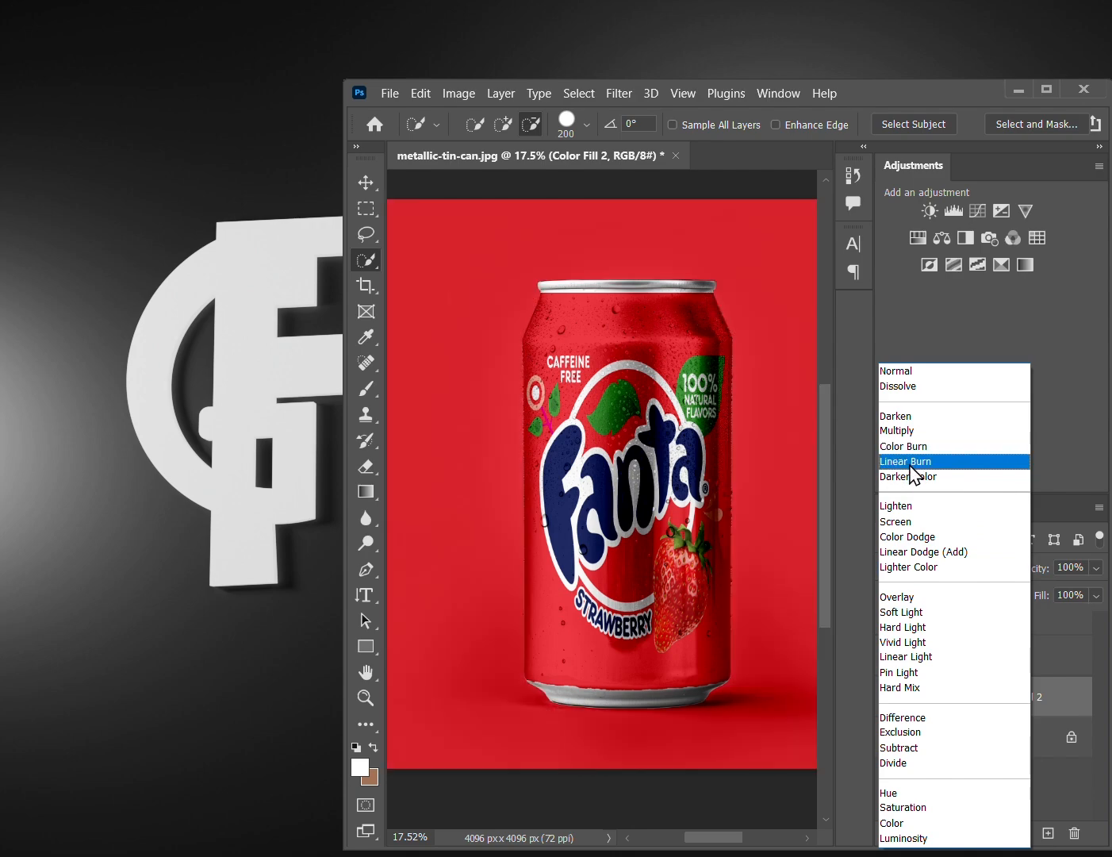
click(911, 466)
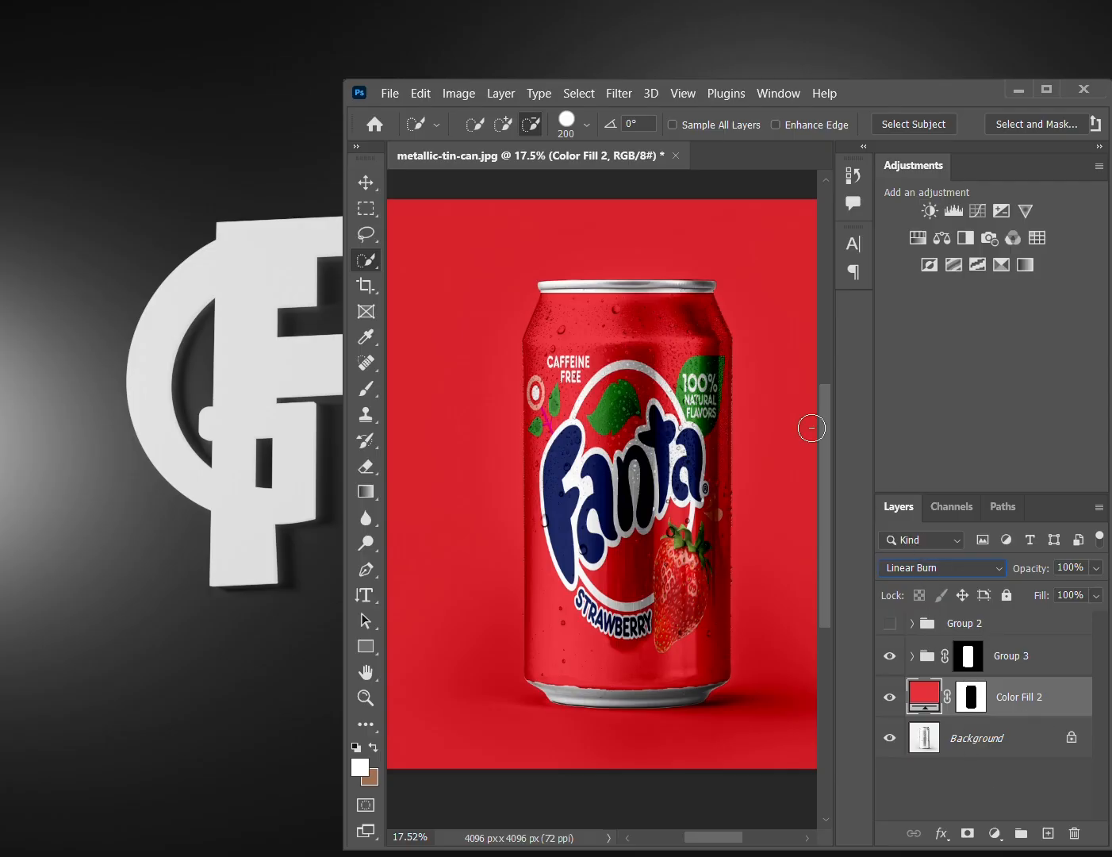
key(alt+period)
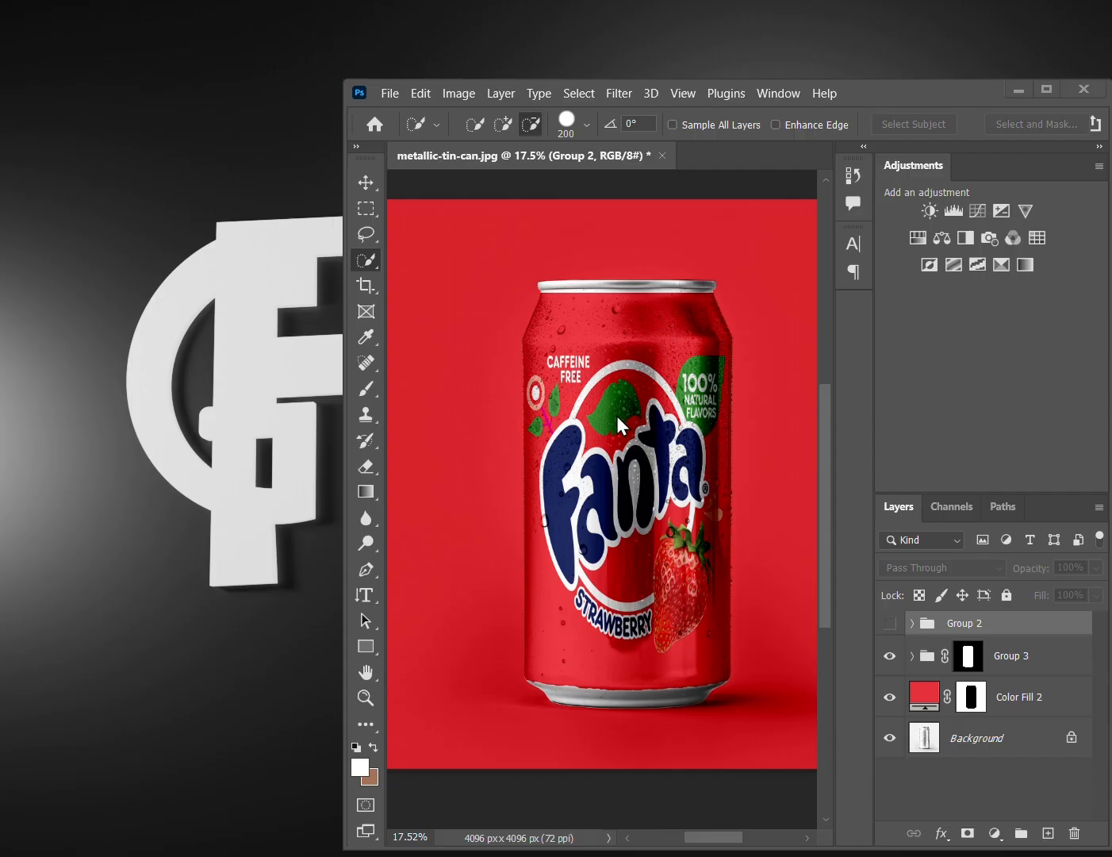
Step: Duplicate the Background layer and move the copy into Group 3, directly above the Rectangle 1 smart object
click(976, 745)
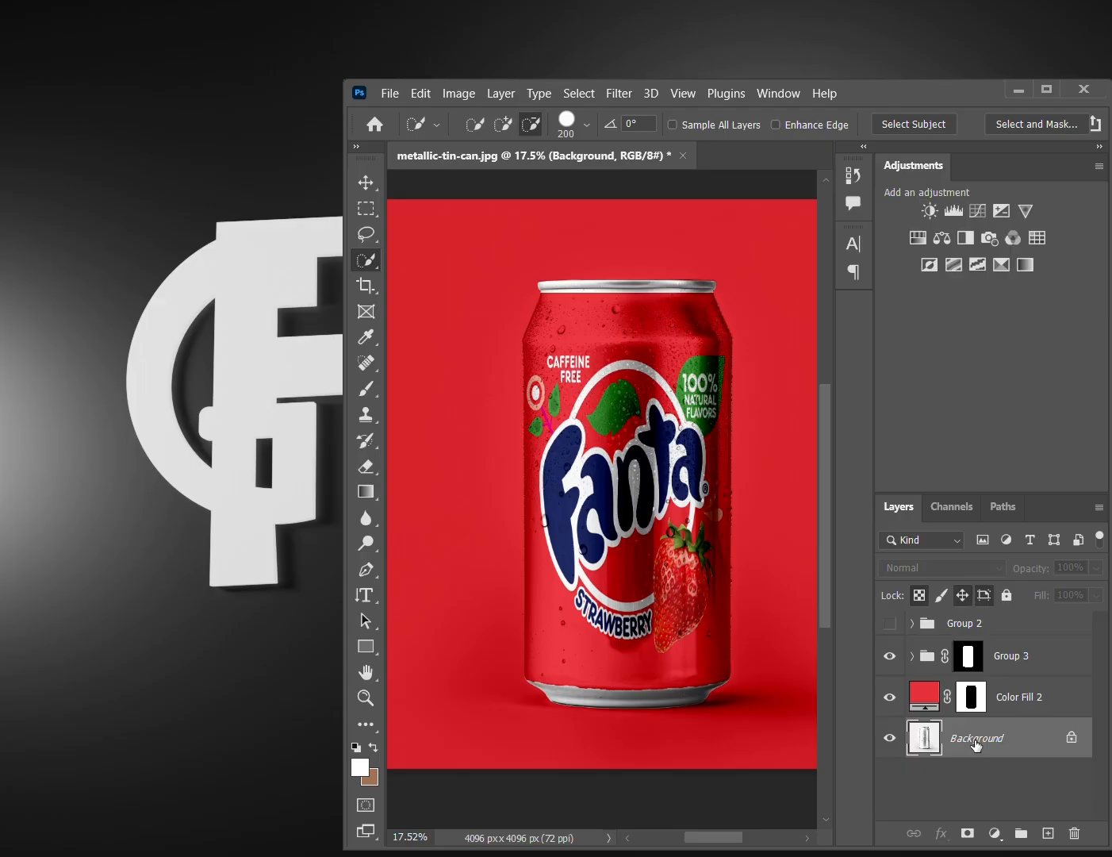
key(ctrl+j)
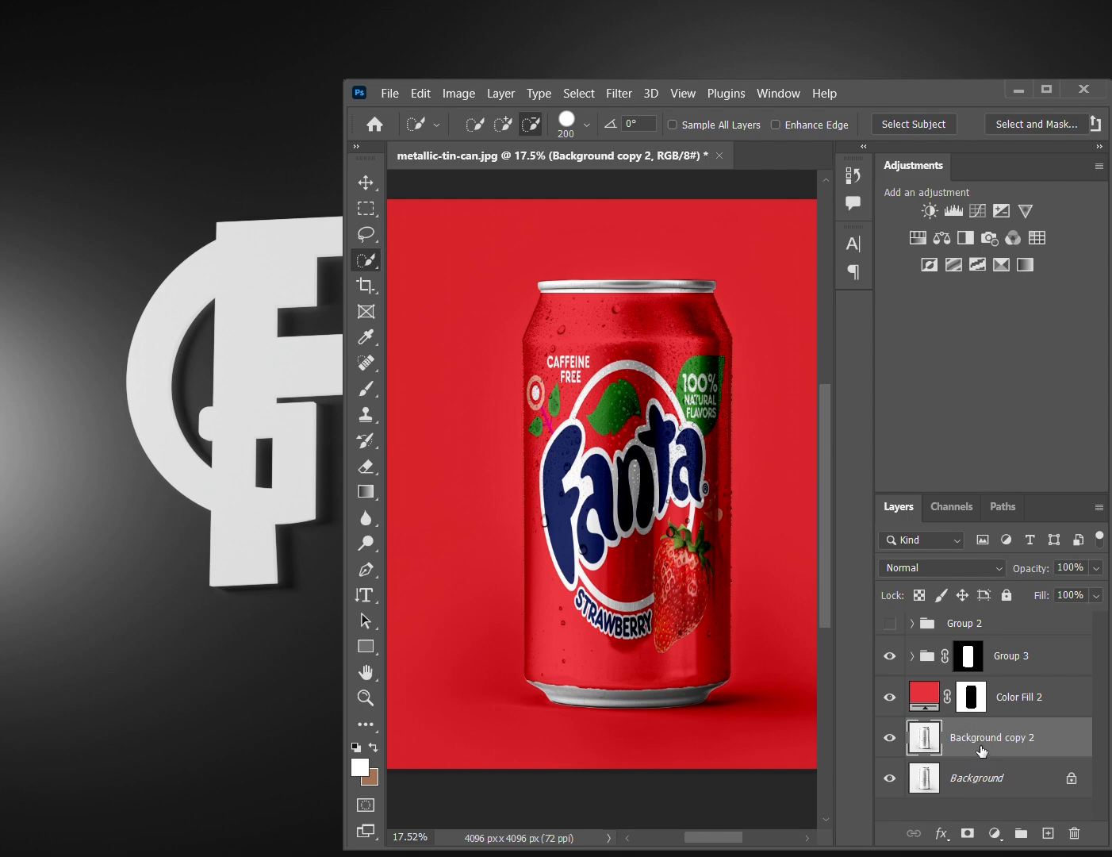
drag(980, 746, 976, 683)
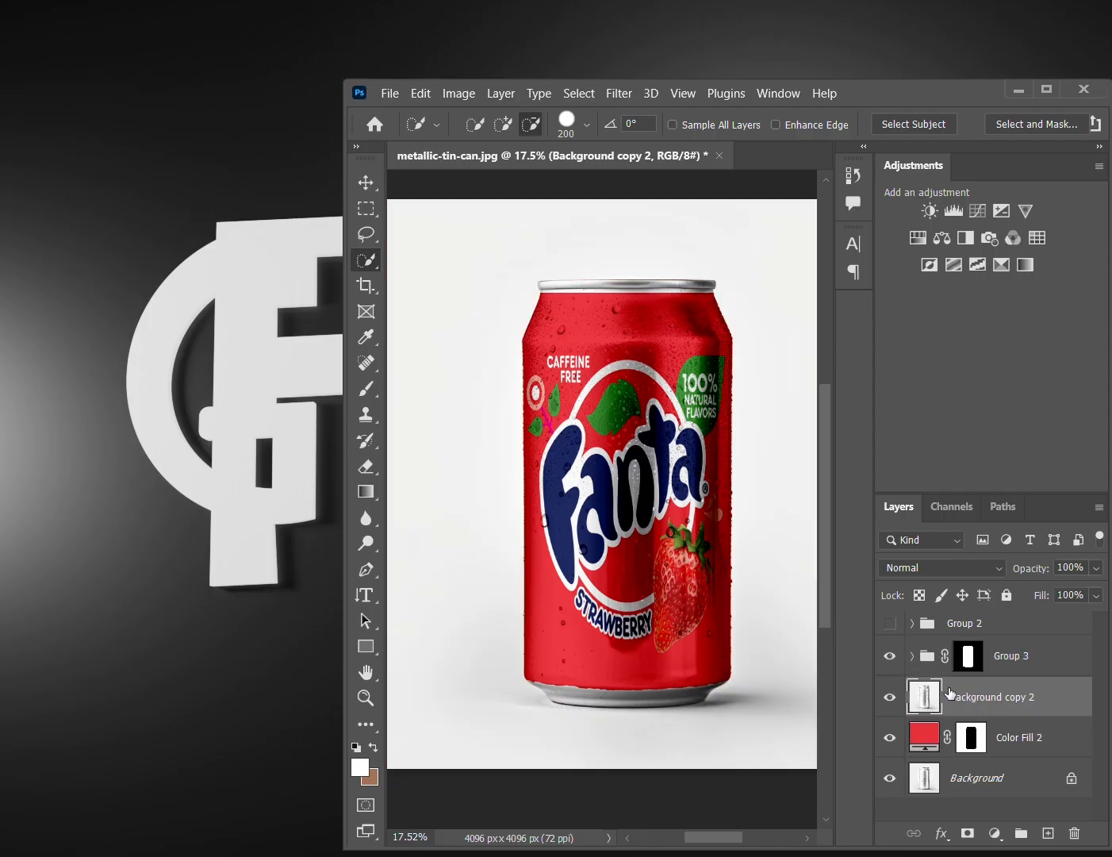
click(911, 656)
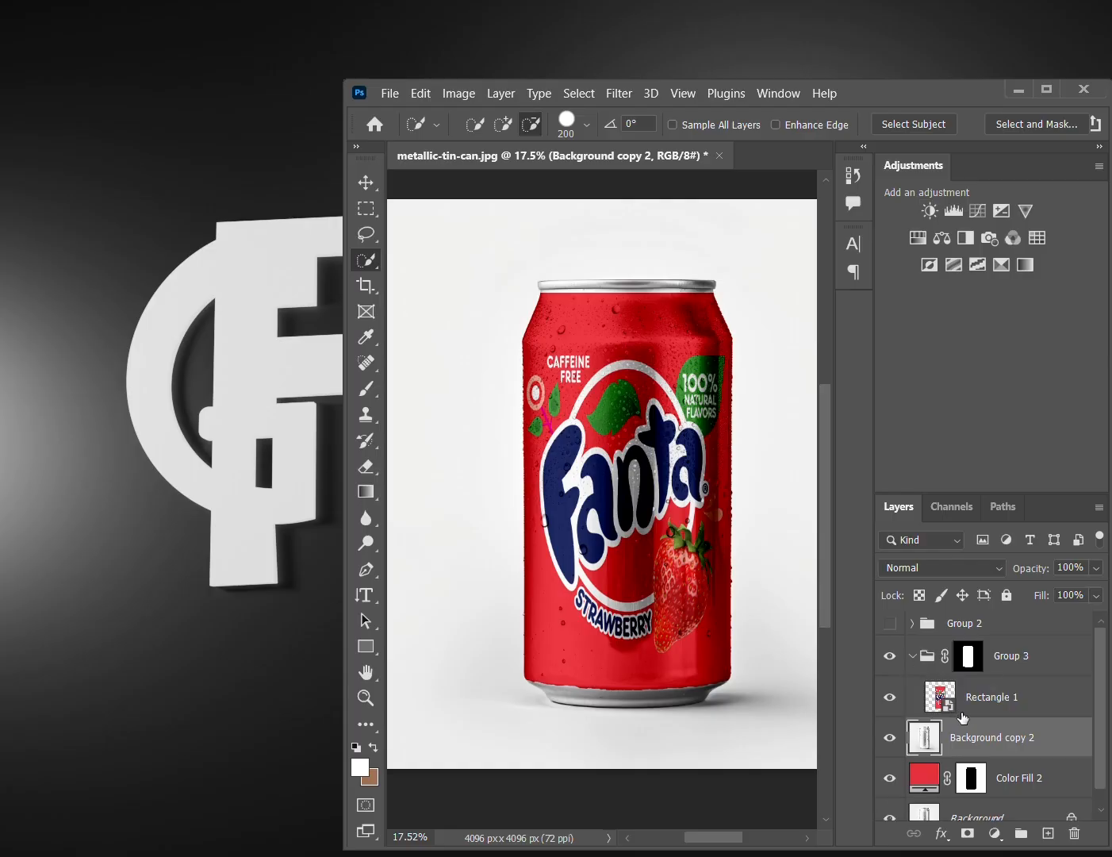
drag(982, 687, 984, 693)
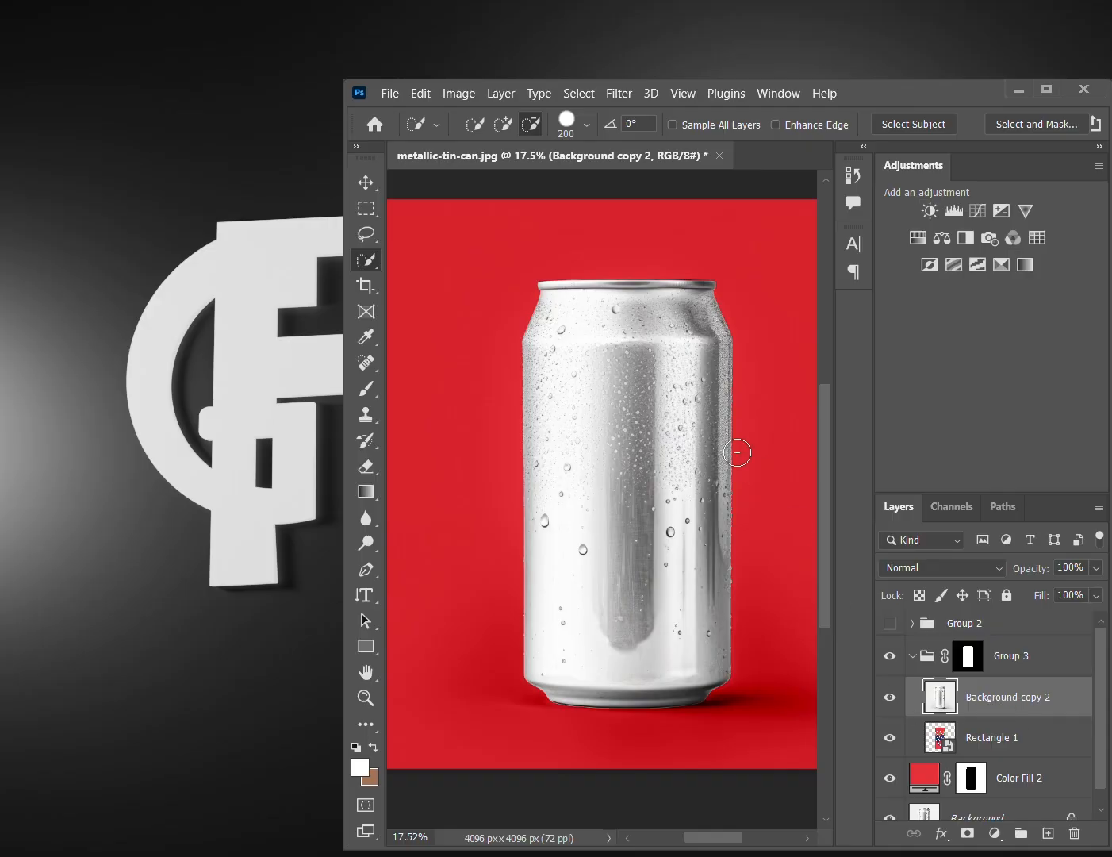
Step: Apply the Camera Raw filter to the Background copy 2 layer with Exposure -3.55 and Whites +79
click(614, 95)
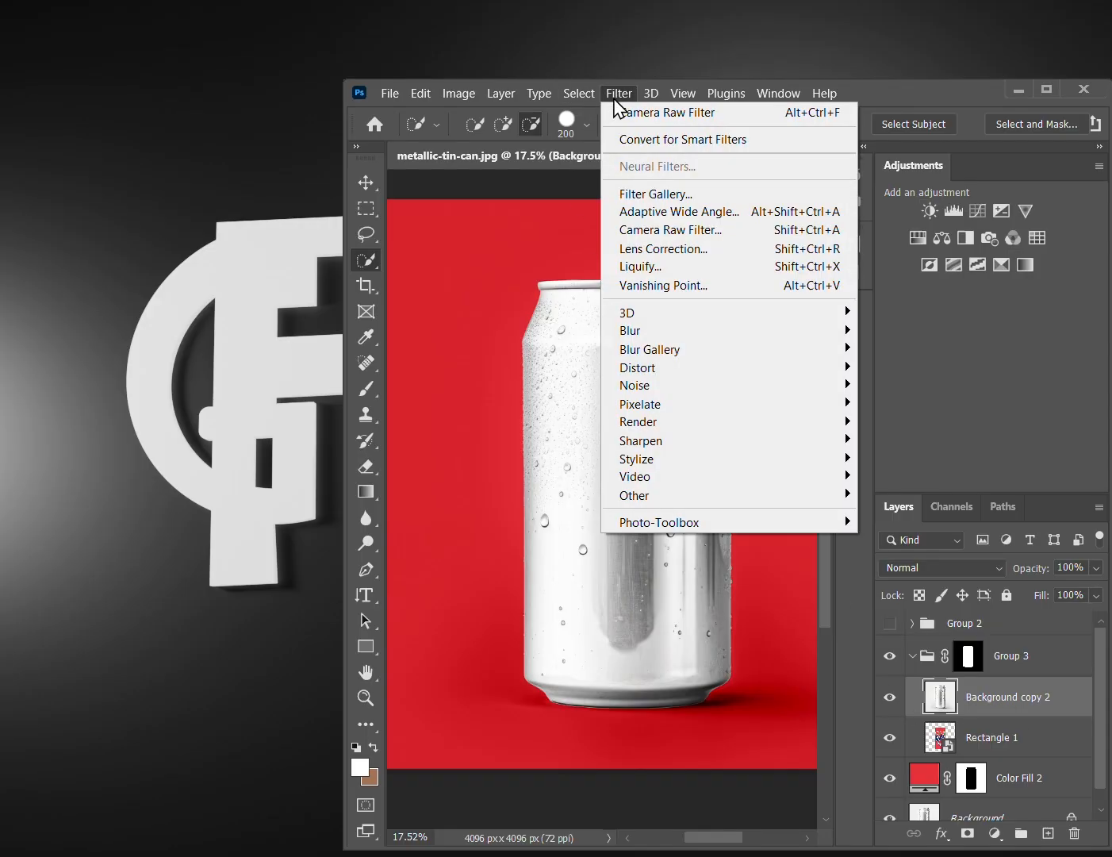
click(639, 231)
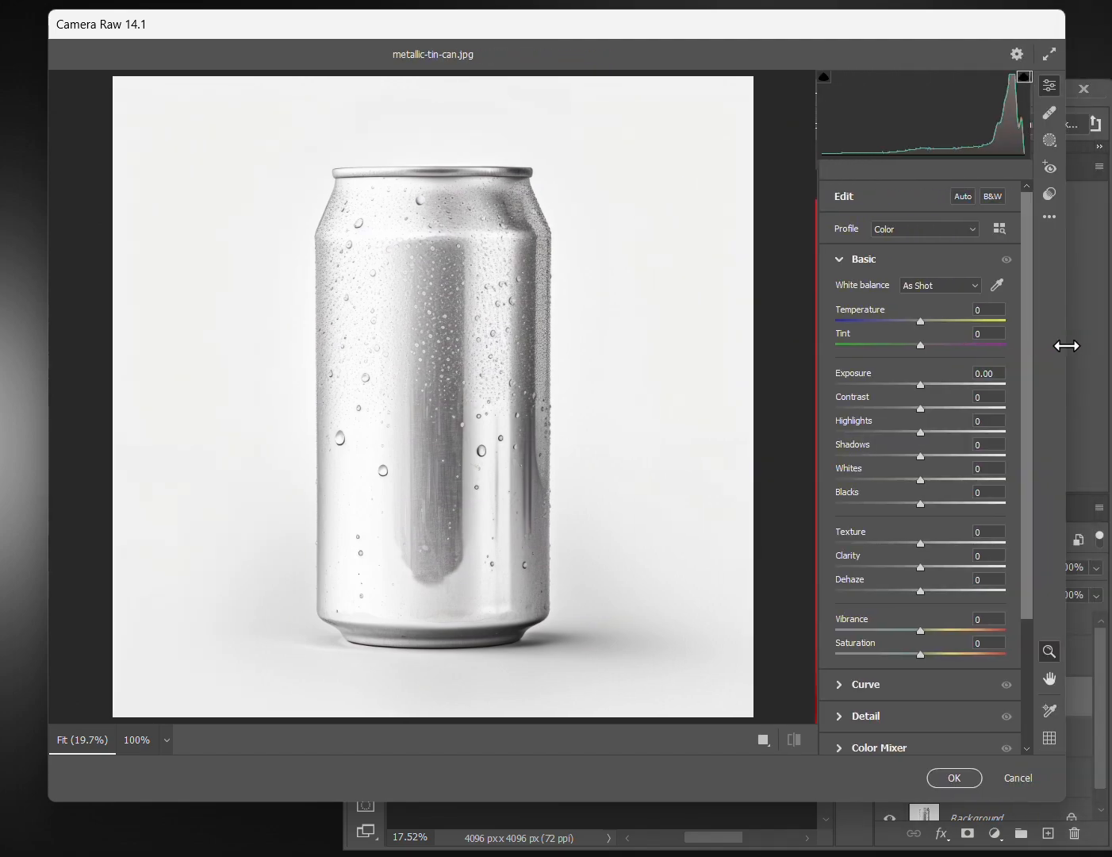
drag(1066, 345, 1053, 348)
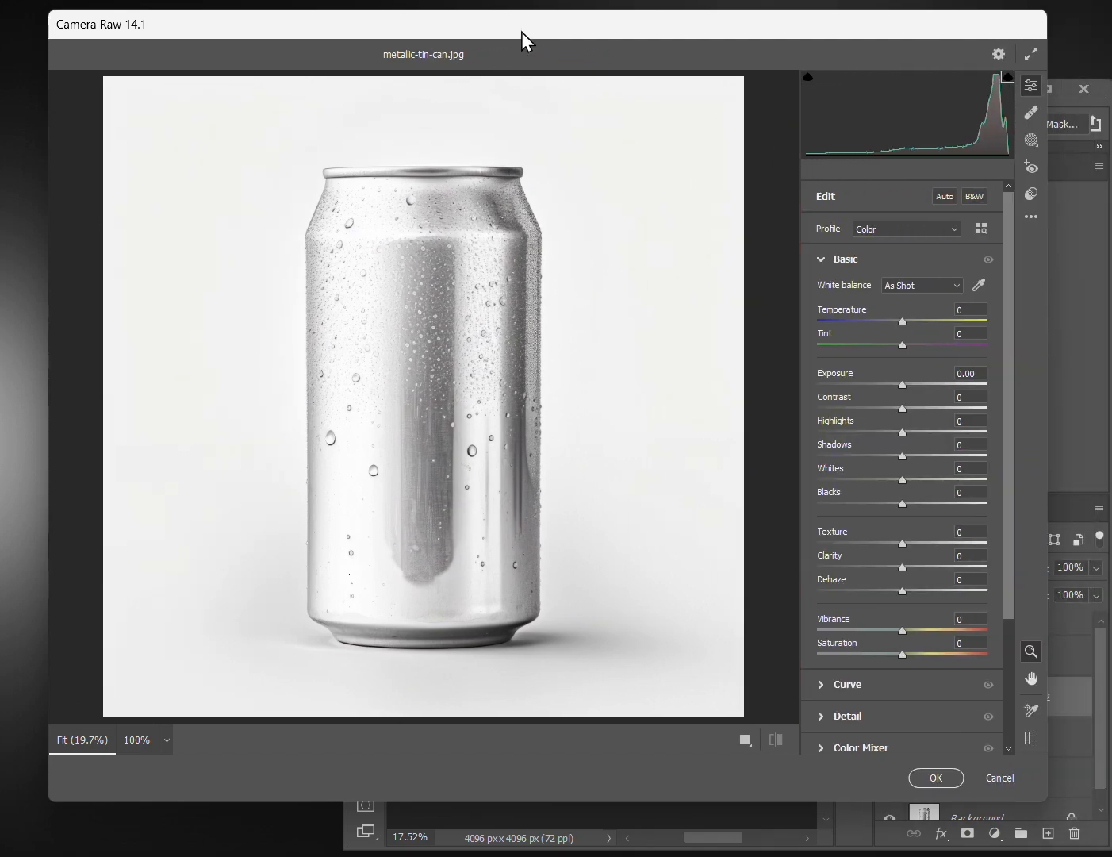
drag(522, 32, 504, 34)
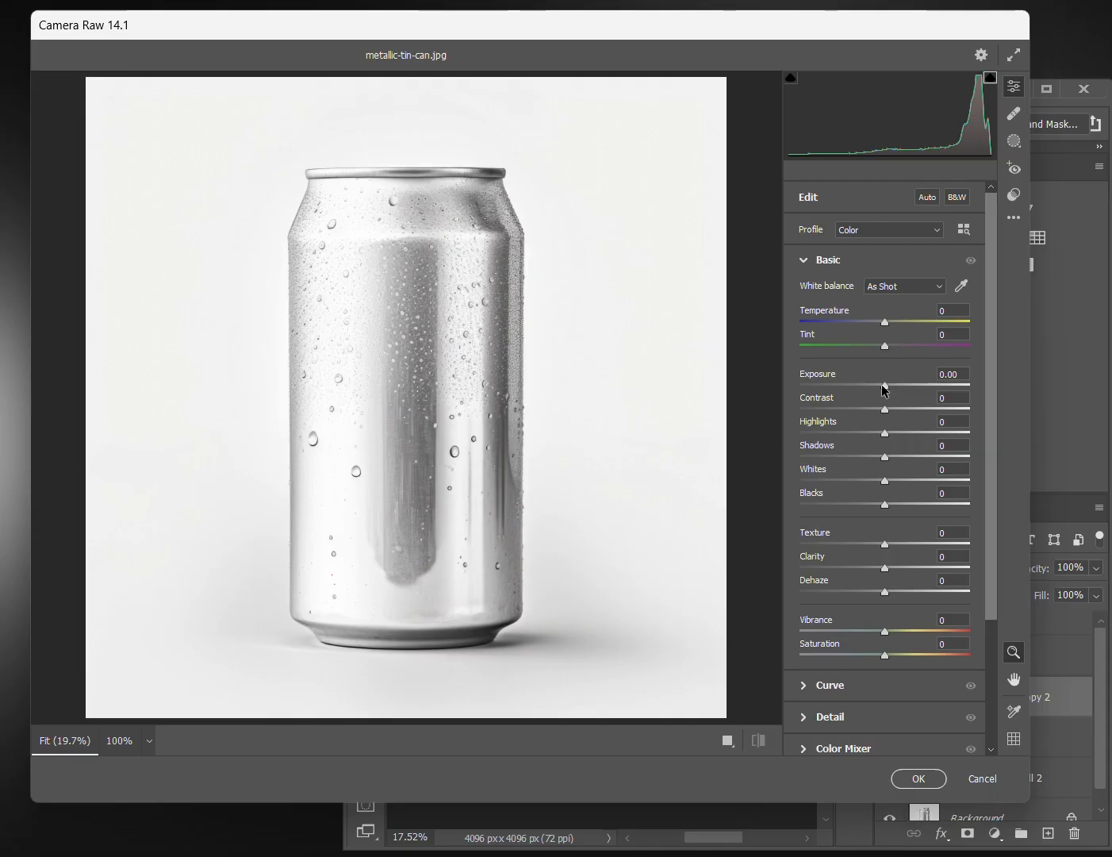
drag(885, 389, 822, 392)
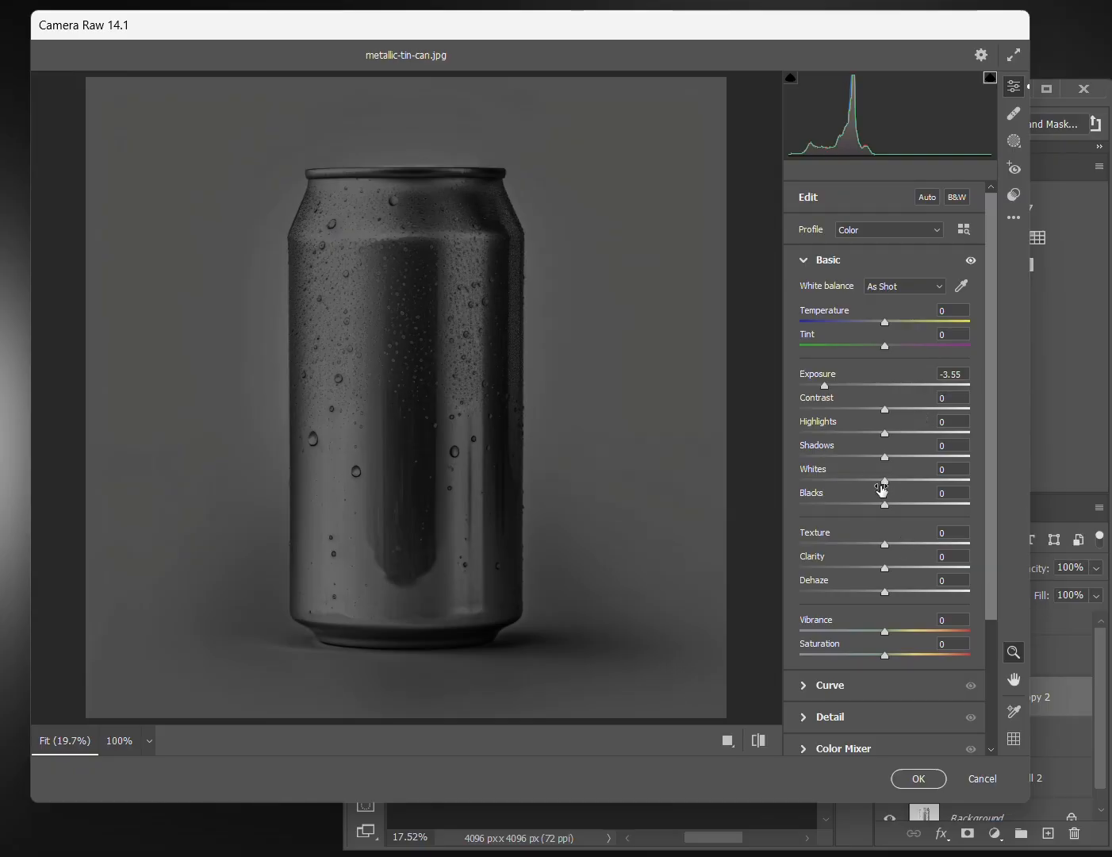
drag(884, 487, 953, 483)
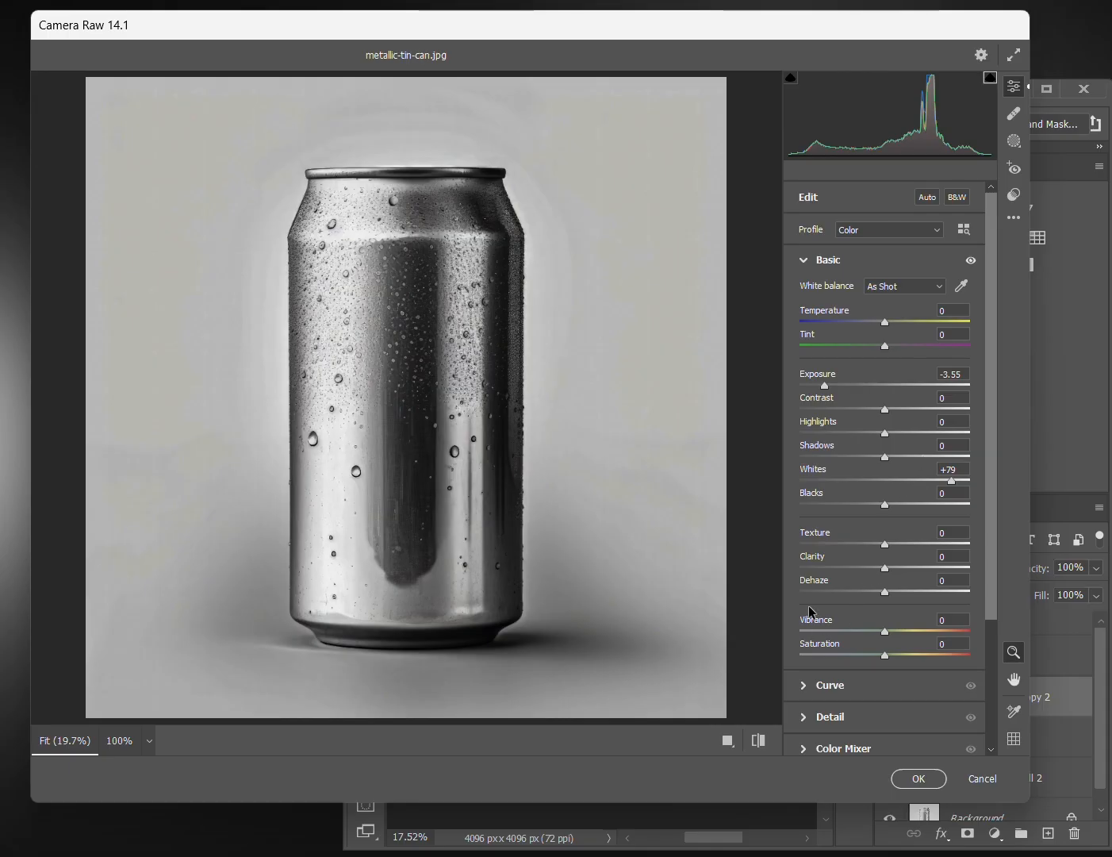
click(919, 779)
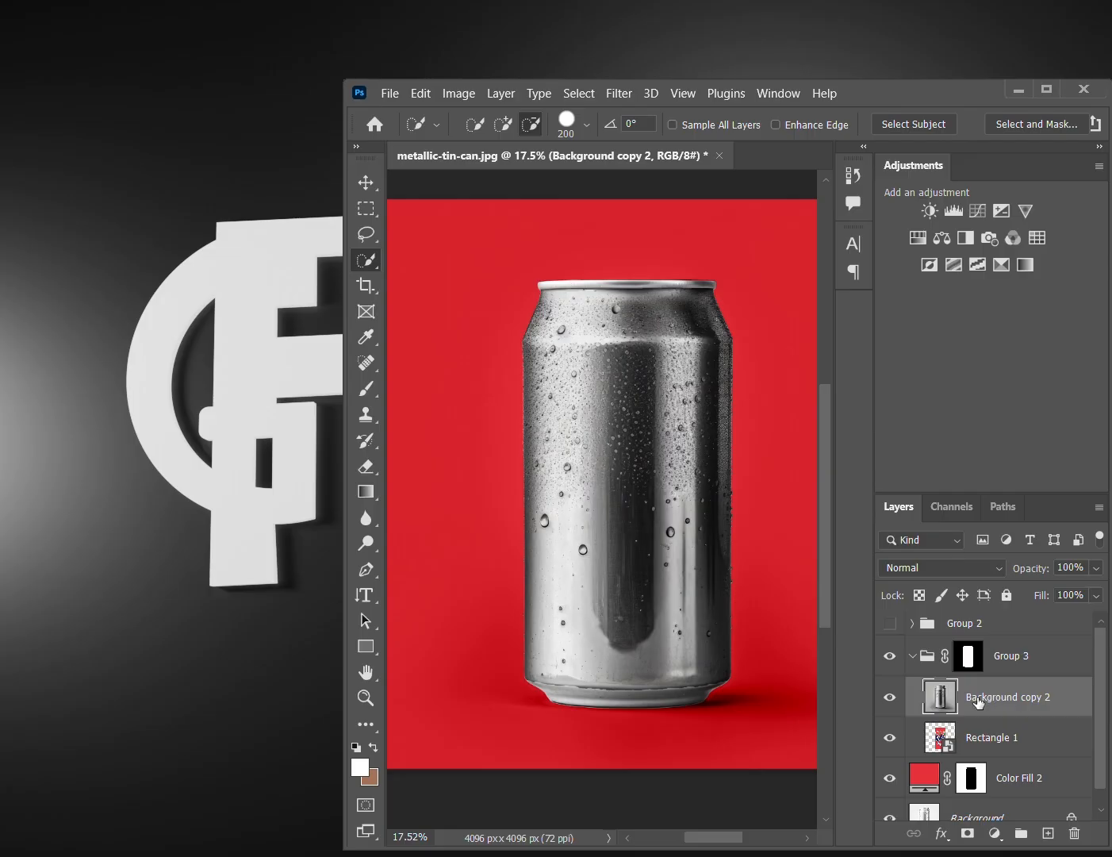
Step: Set the Background copy 2 layer's blend mode to Screen and its fill to 49%
click(920, 566)
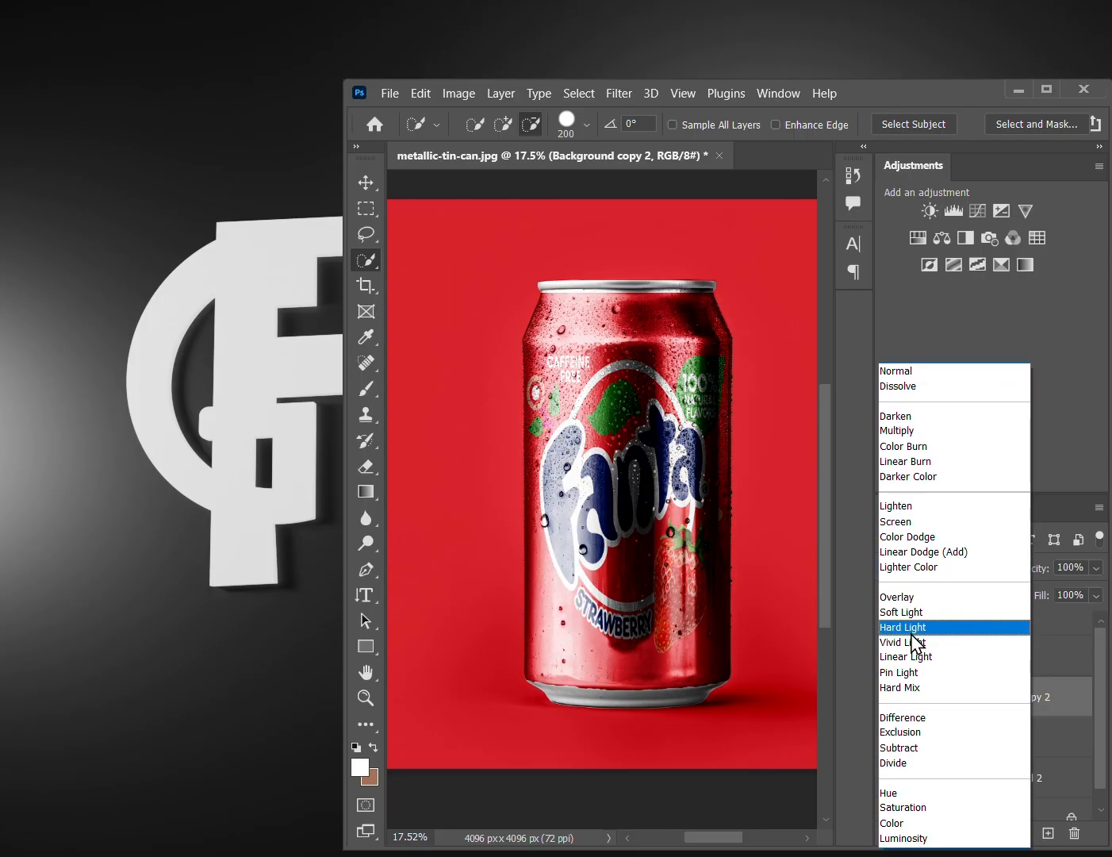
click(900, 521)
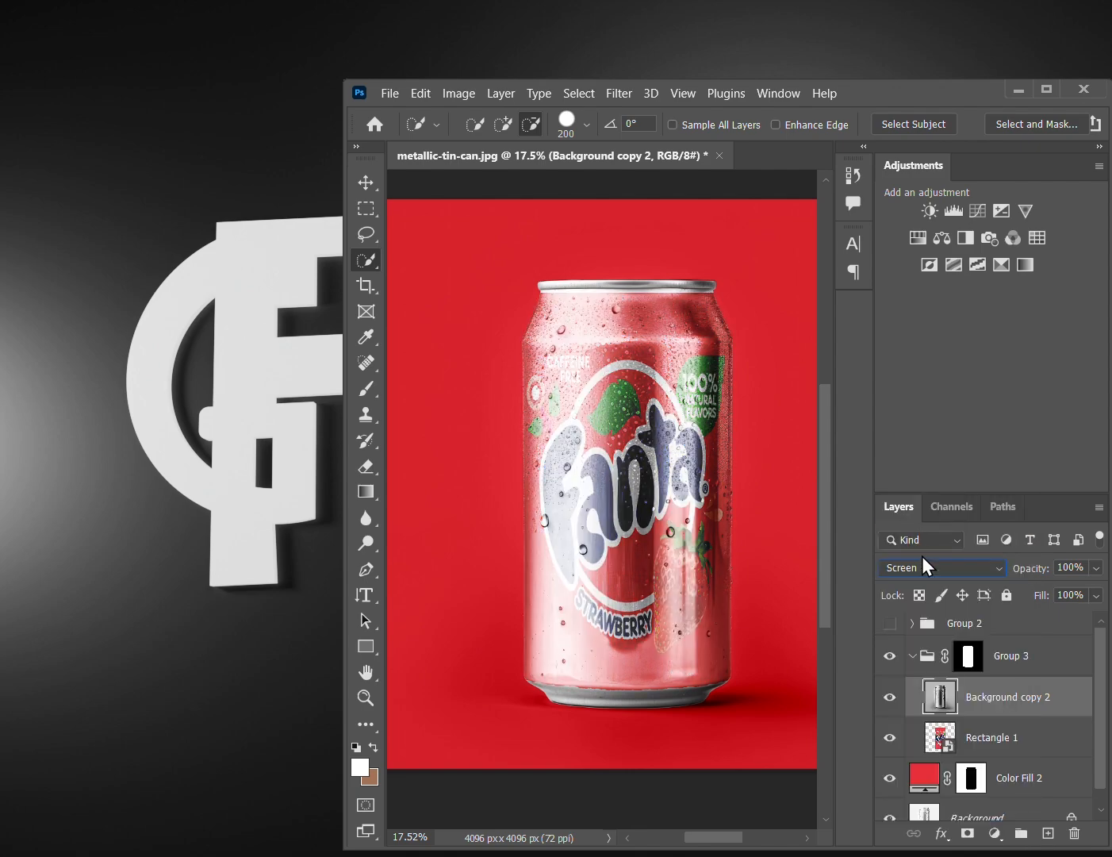
click(1096, 596)
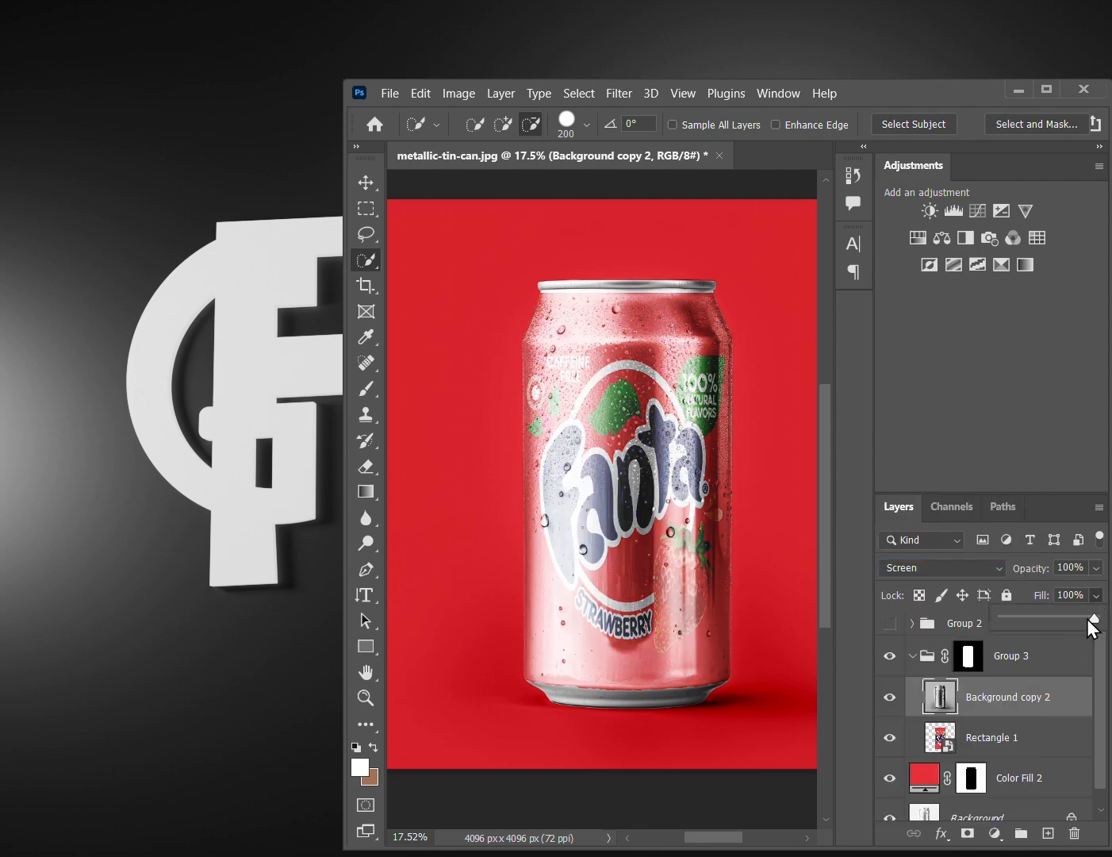
drag(1054, 616, 1050, 616)
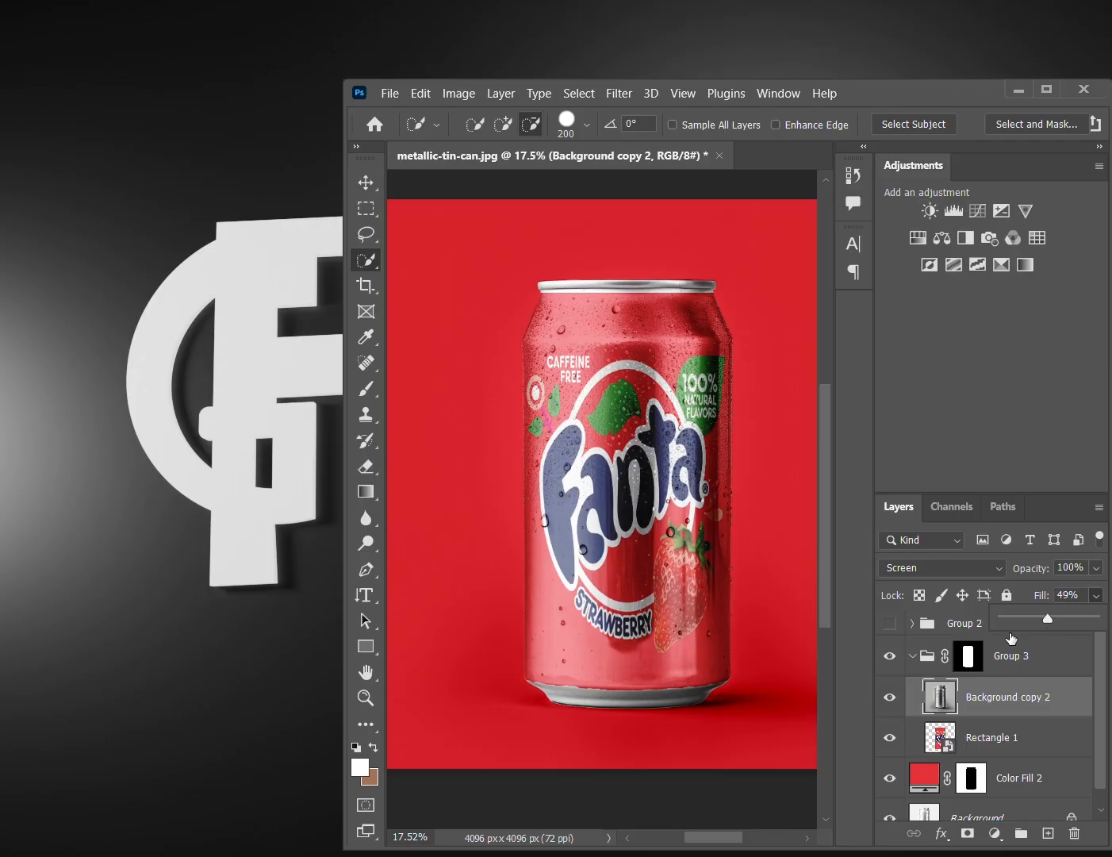
click(882, 671)
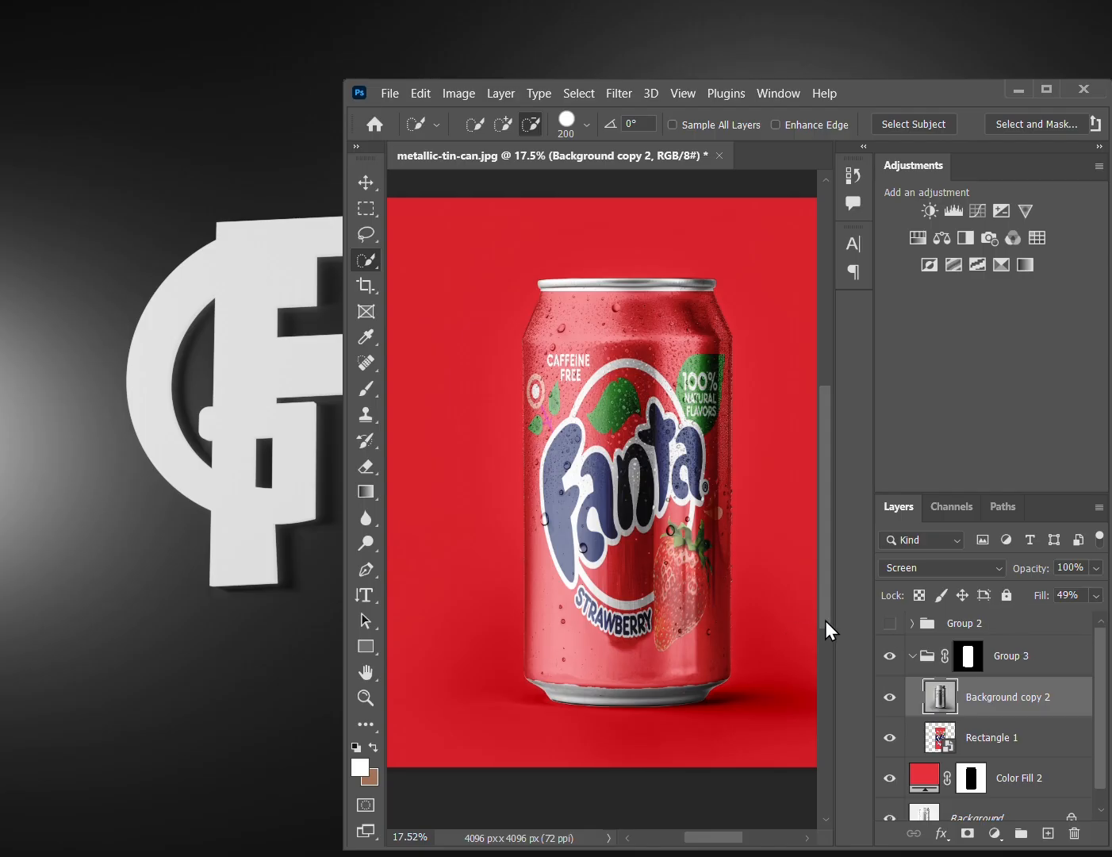
drag(825, 621, 826, 614)
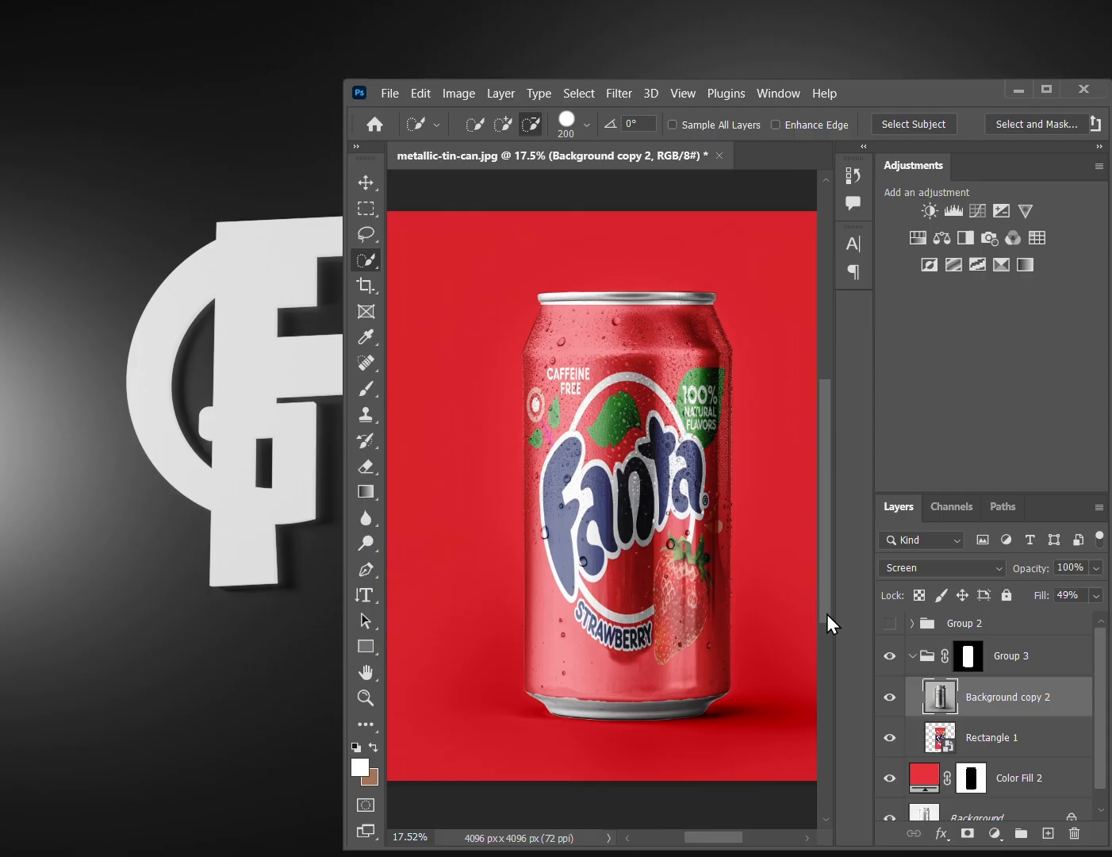
Step: Collapse Group 3 and group it together with the Color Fill 2 layer
click(911, 655)
click(986, 708)
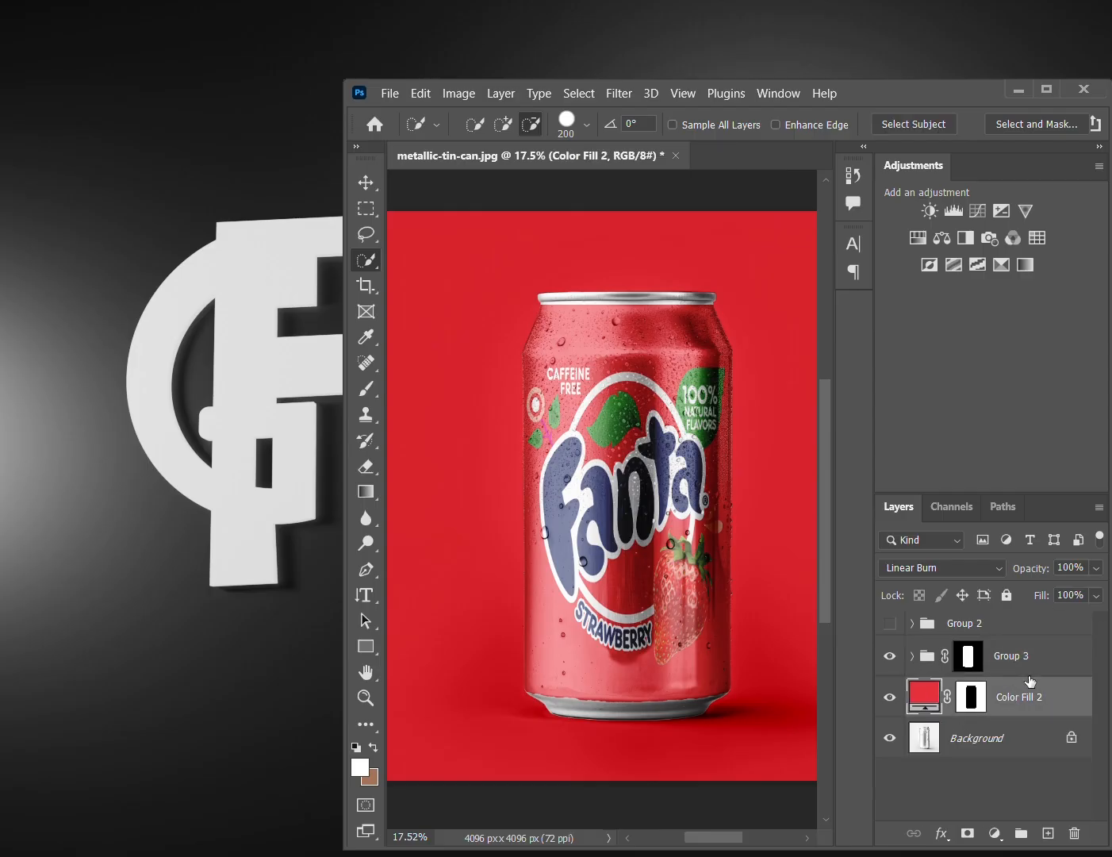
click(1035, 671)
key(ctrl+g)
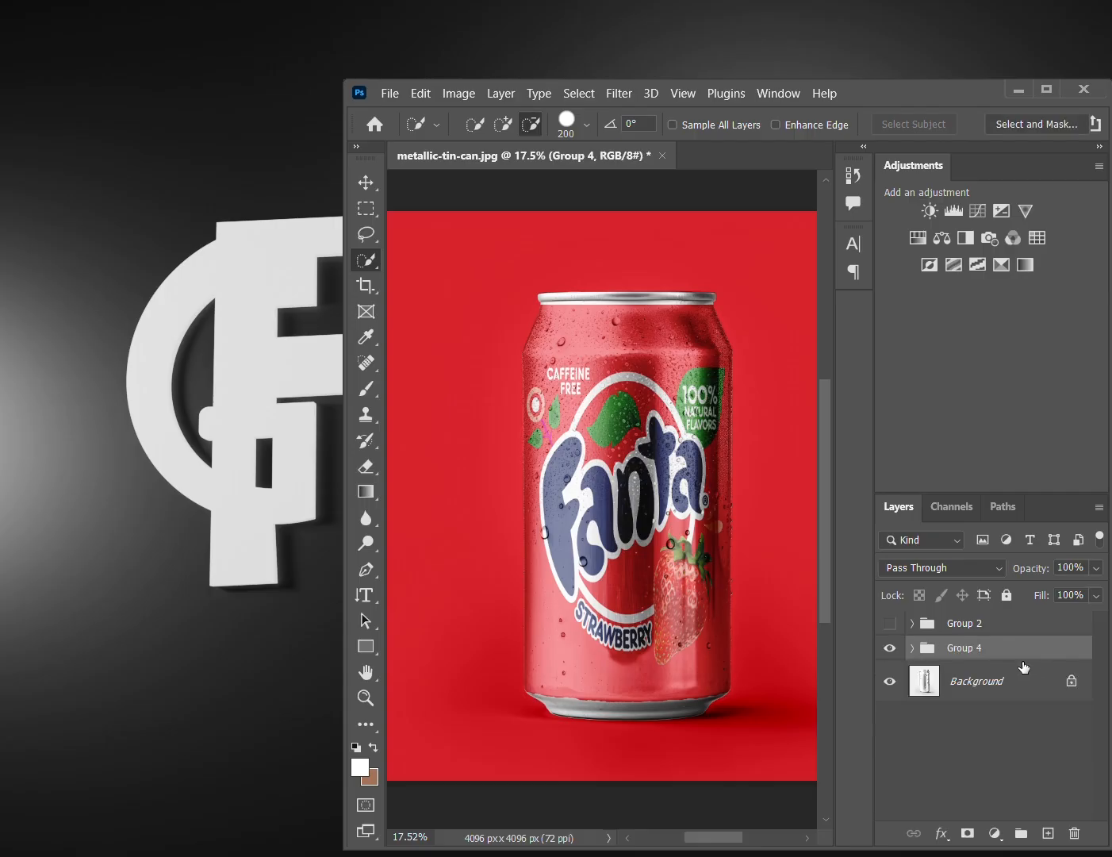
Step: Compare the new Group 4 mockup with Group 2 and the plain can by toggling both groups' visibility, leaving only Group 4 shown
click(890, 648)
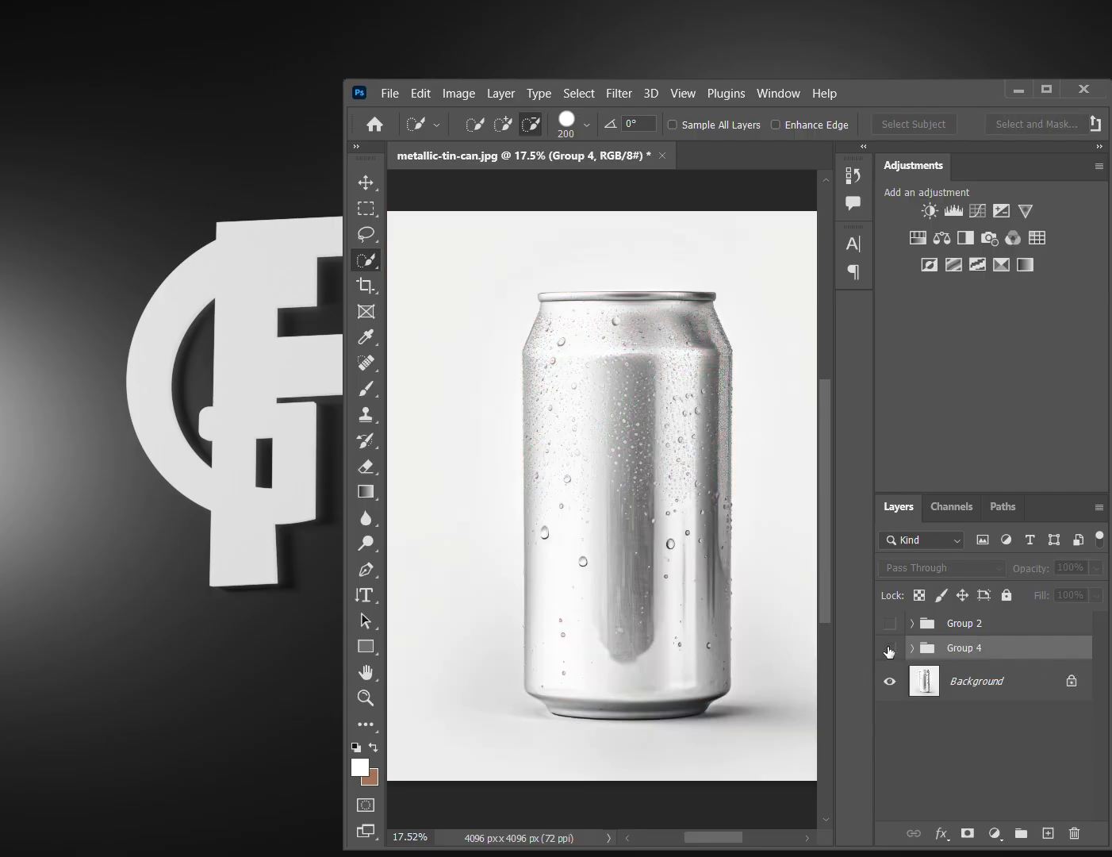
click(889, 624)
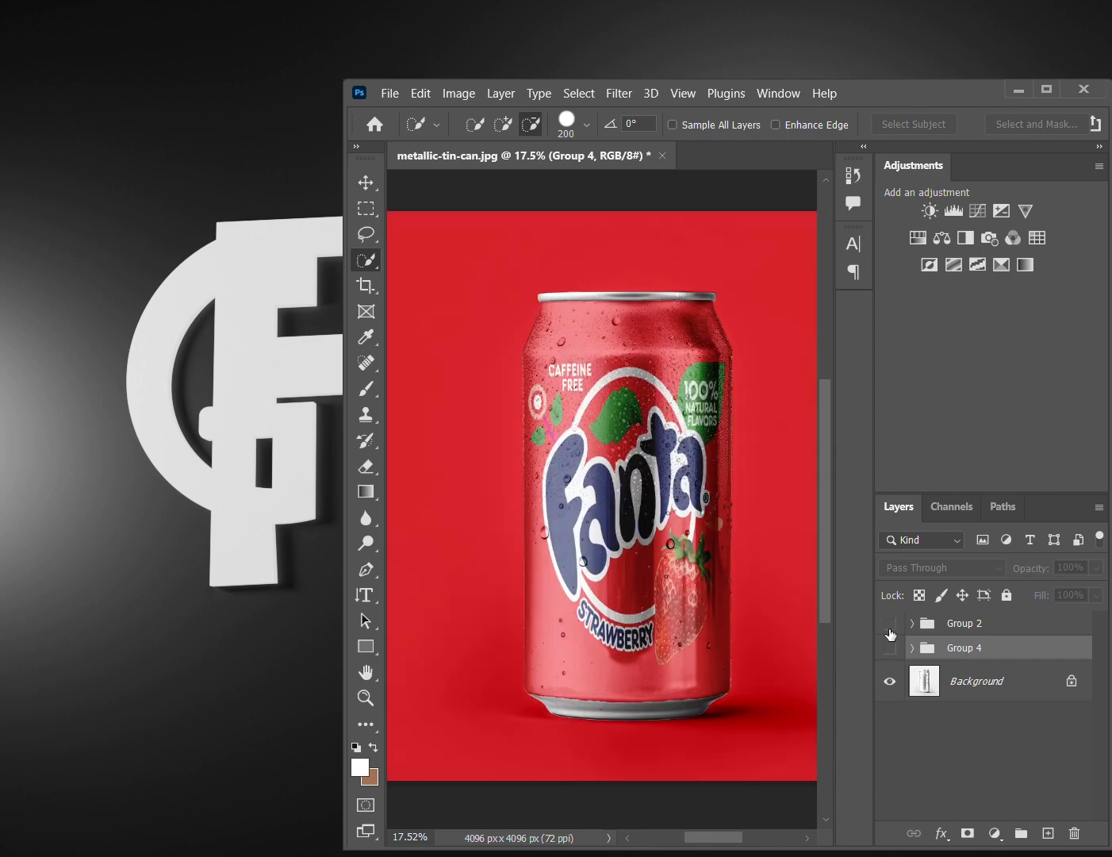
click(890, 650)
click(890, 650)
click(888, 625)
click(889, 624)
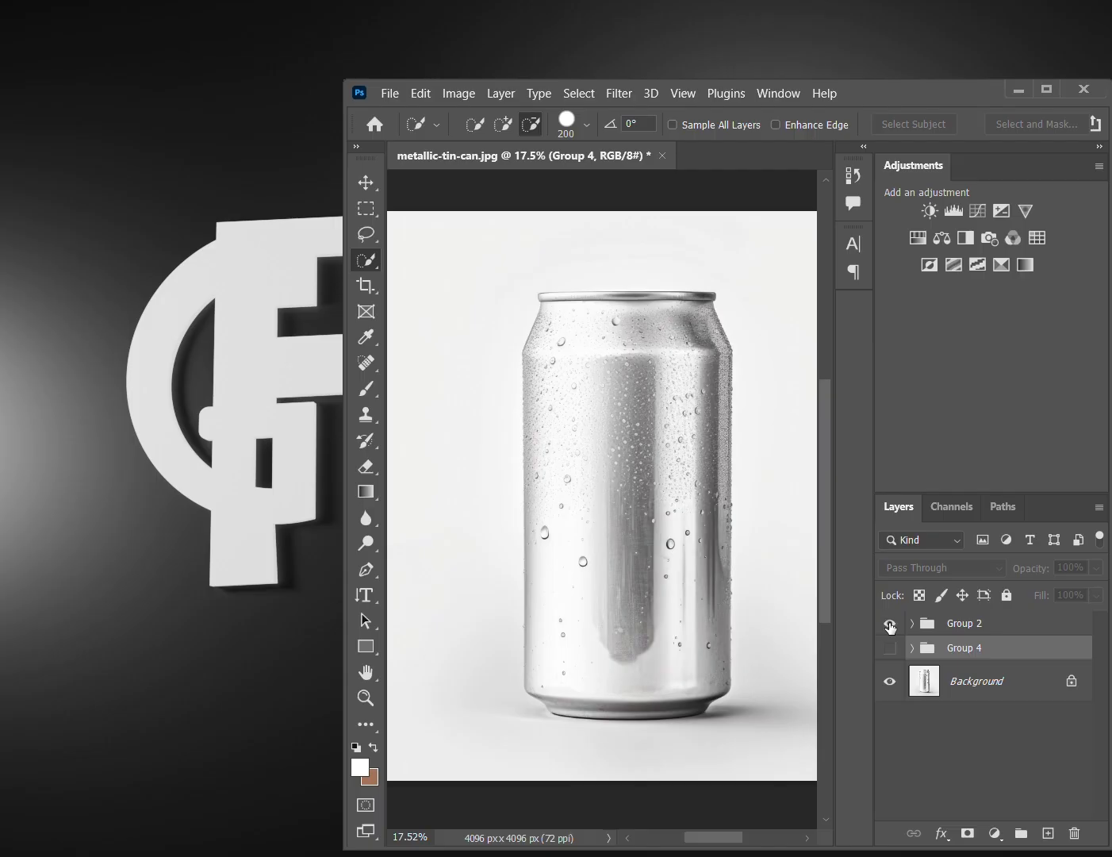
click(889, 626)
click(889, 648)
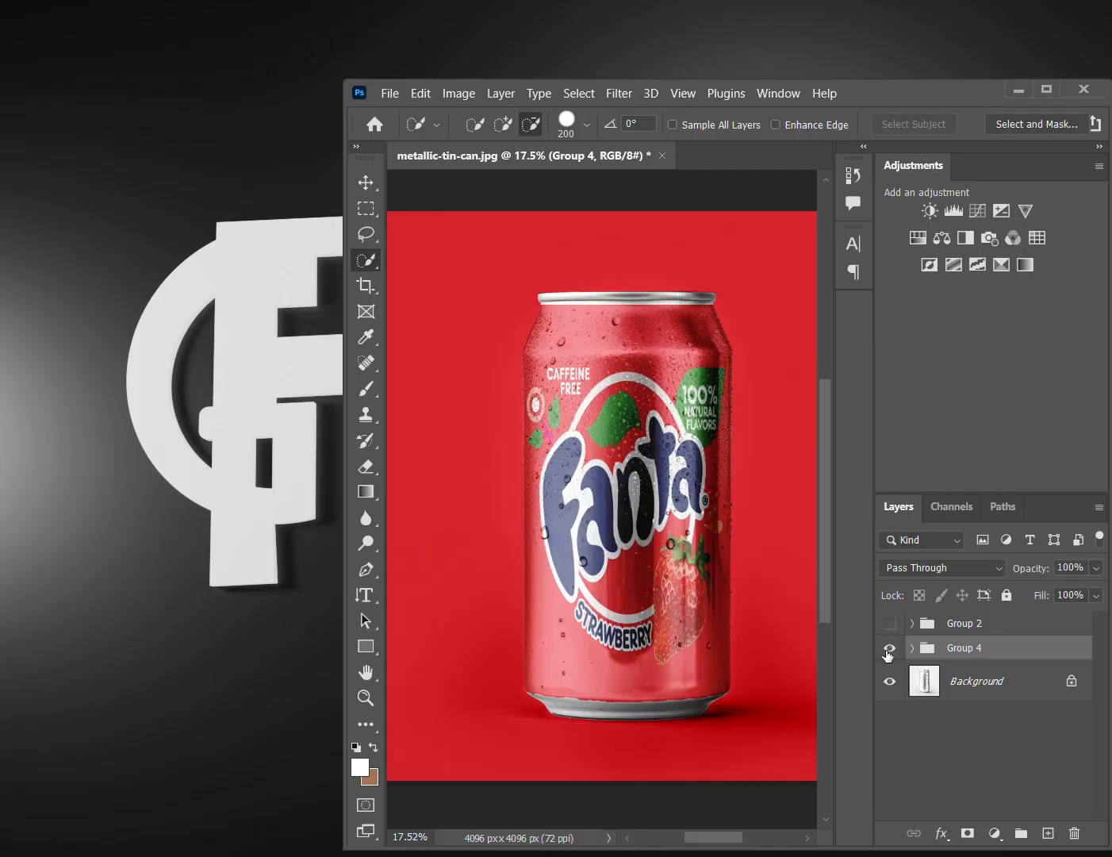